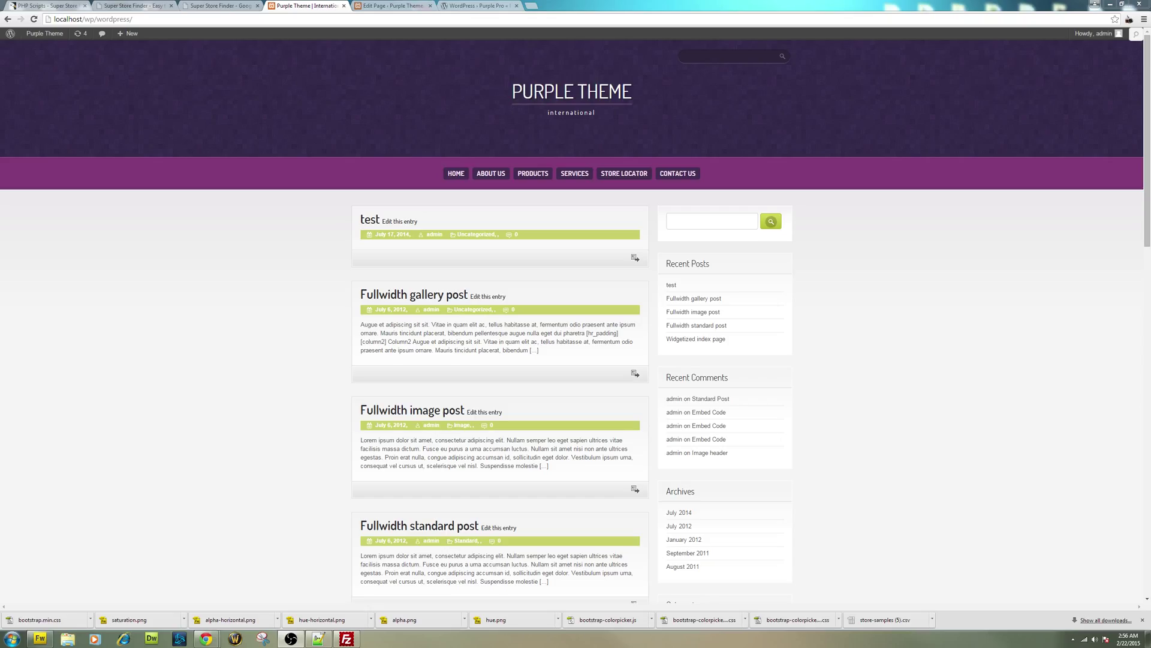
Open the installation guide from the Super Store Finder product page and go to its Configuring Settings section.
{"action": "left_click", "coordinate": [233, 5]}
{"action": "left_click", "coordinate": [137, 4]}
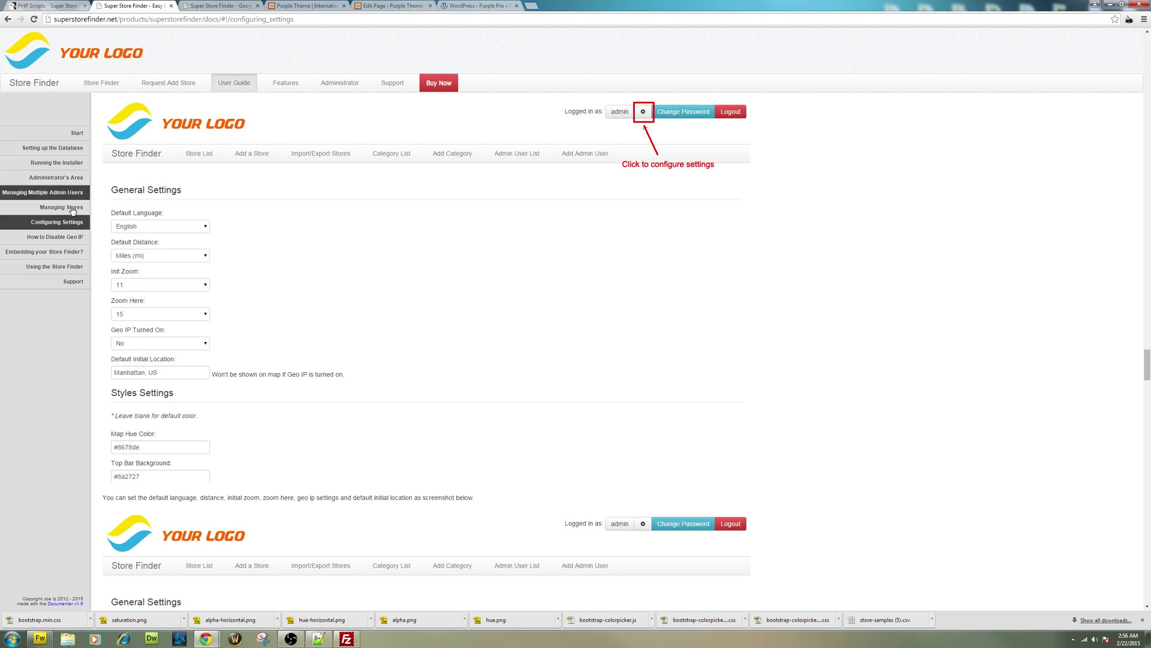
{"action": "left_click", "coordinate": [55, 5]}
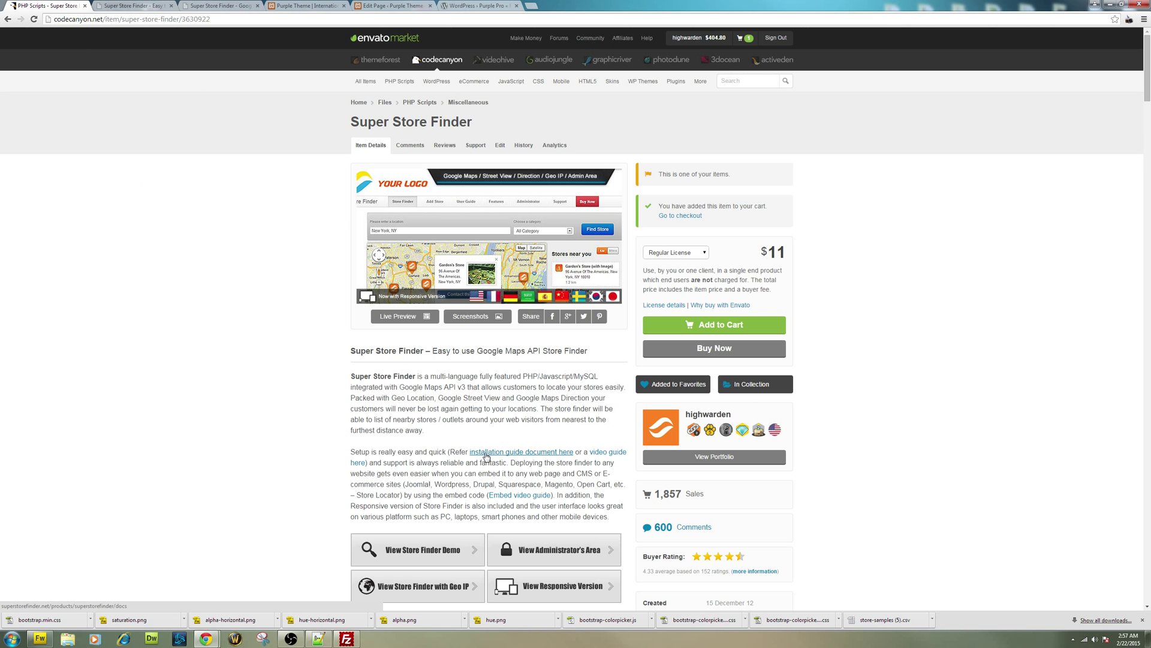
{"action": "left_click", "coordinate": [486, 454]}
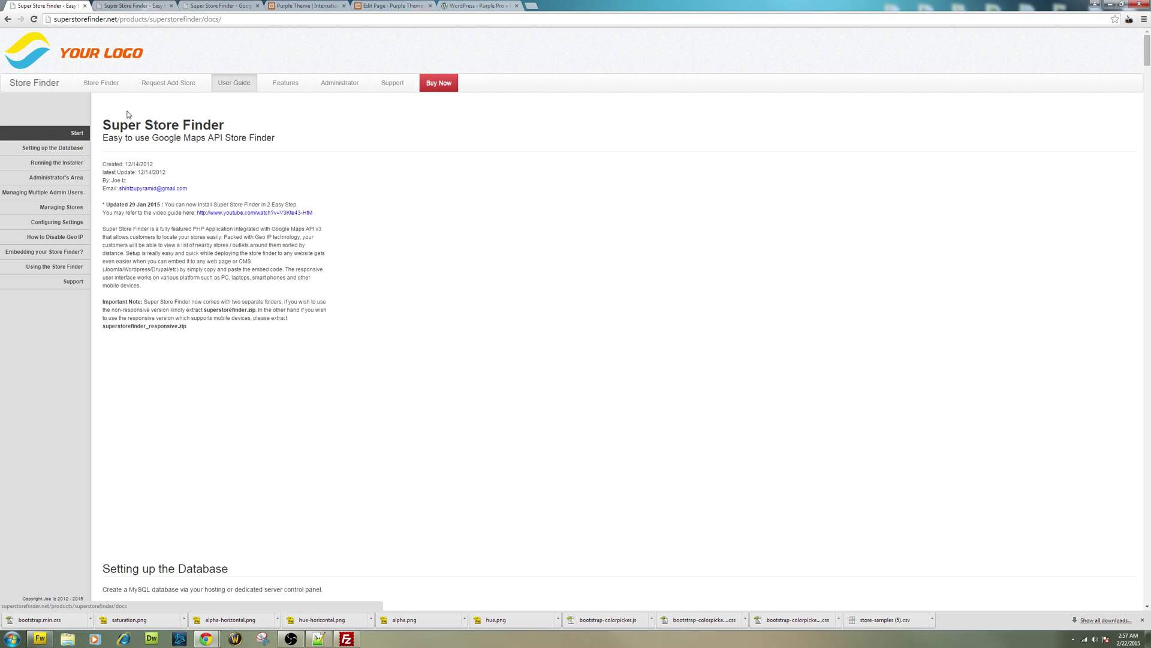
{"action": "left_click", "coordinate": [64, 222]}
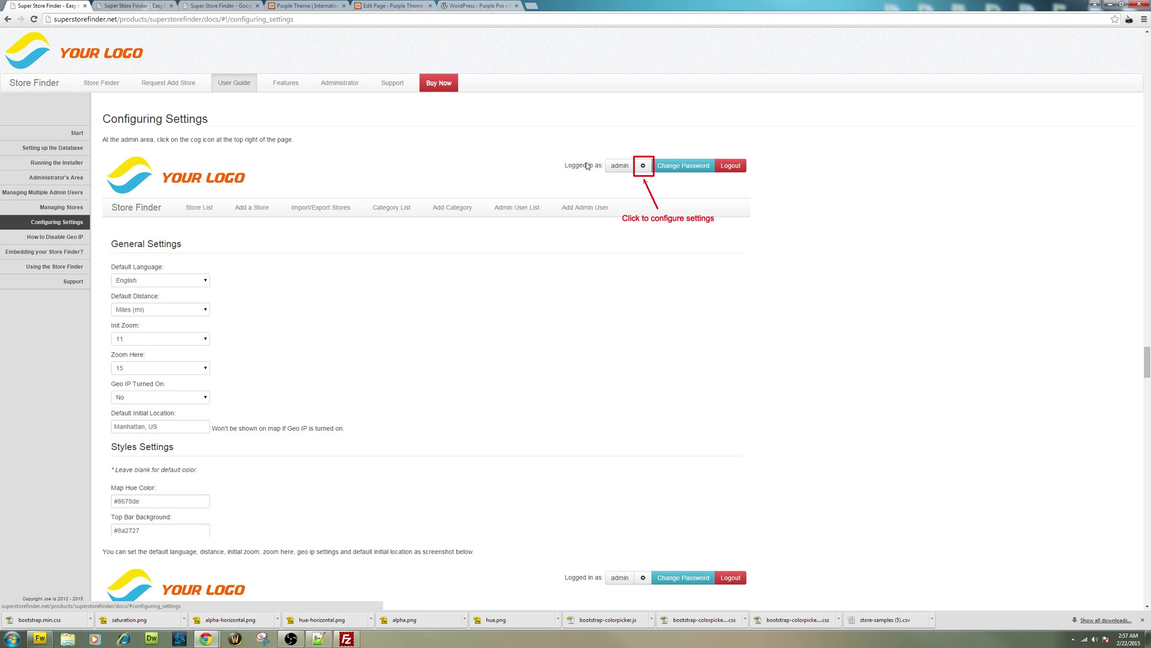
Log in to the store finder demo's administrator area with the prefilled credentials and open its settings page.
{"action": "left_click", "coordinate": [220, 5]}
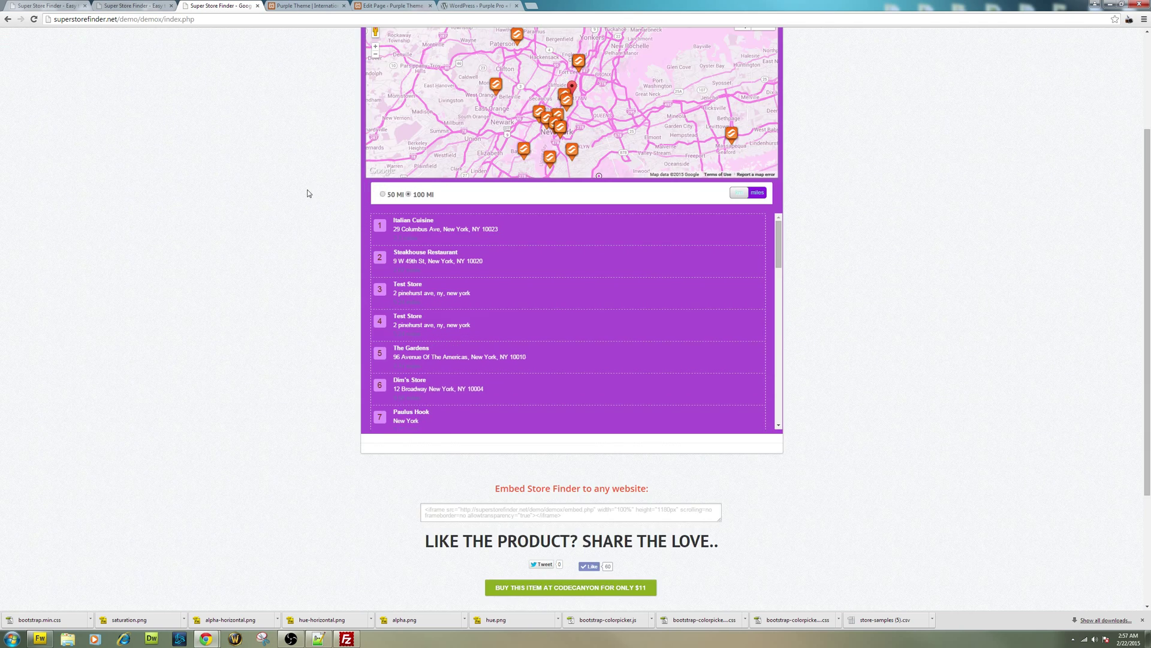
{"action": "scroll", "coordinate": [306, 193], "scroll_direction": "down", "scroll_amount": 3}
{"action": "left_click", "coordinate": [651, 459]}
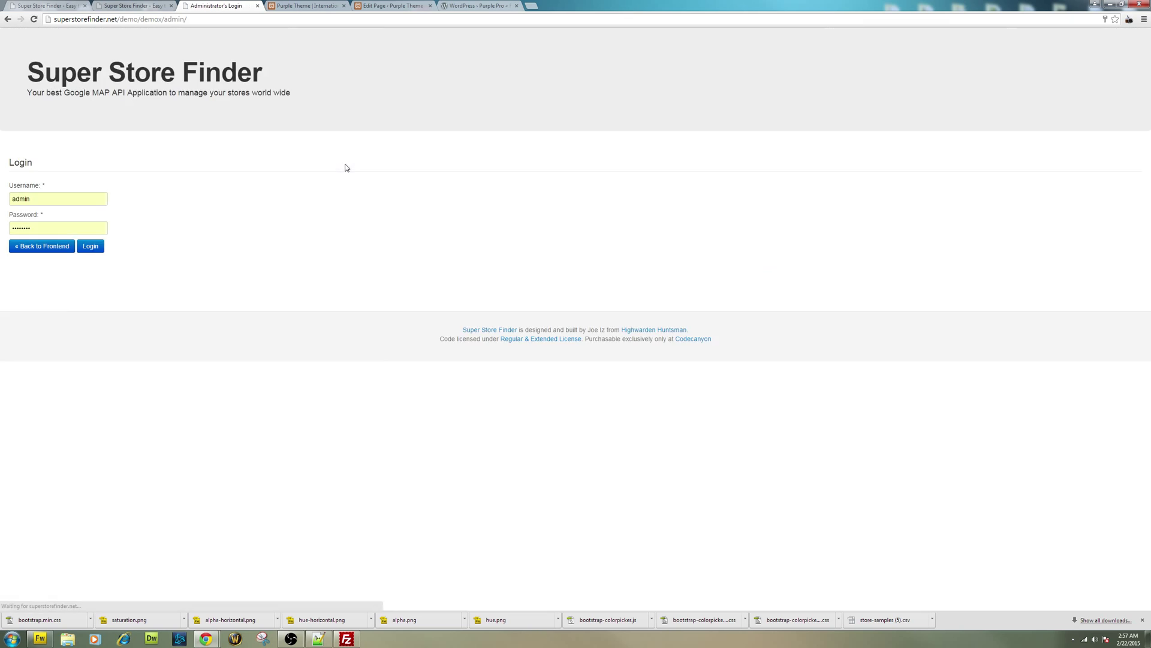
{"action": "left_click", "coordinate": [93, 247]}
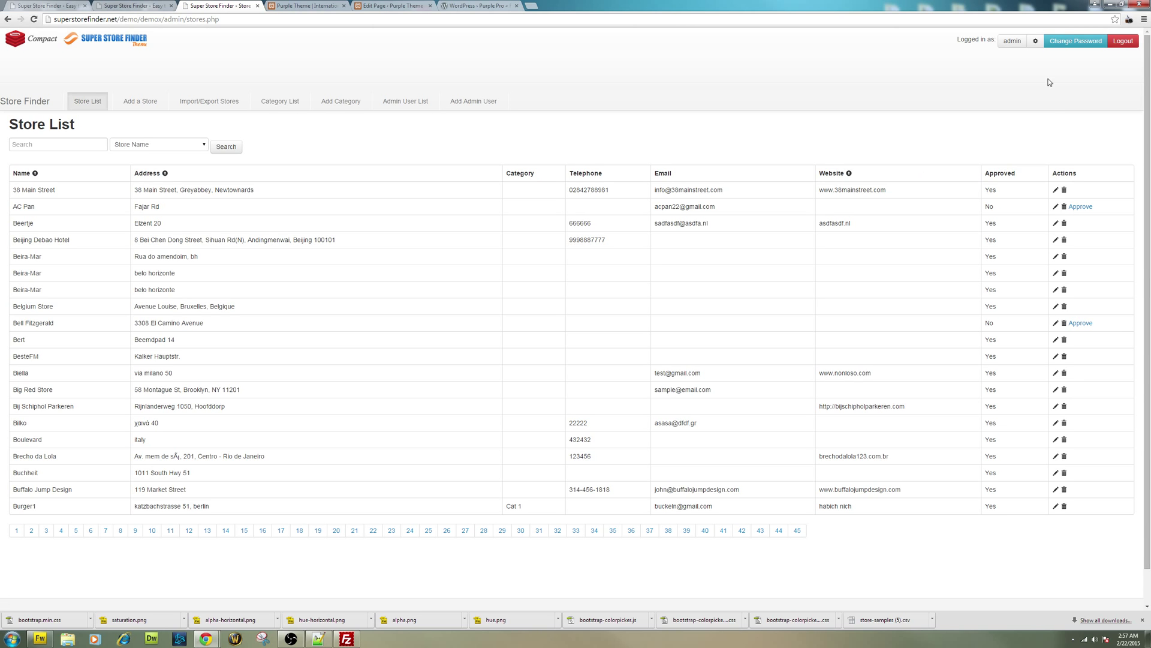
{"action": "left_click", "coordinate": [1035, 42]}
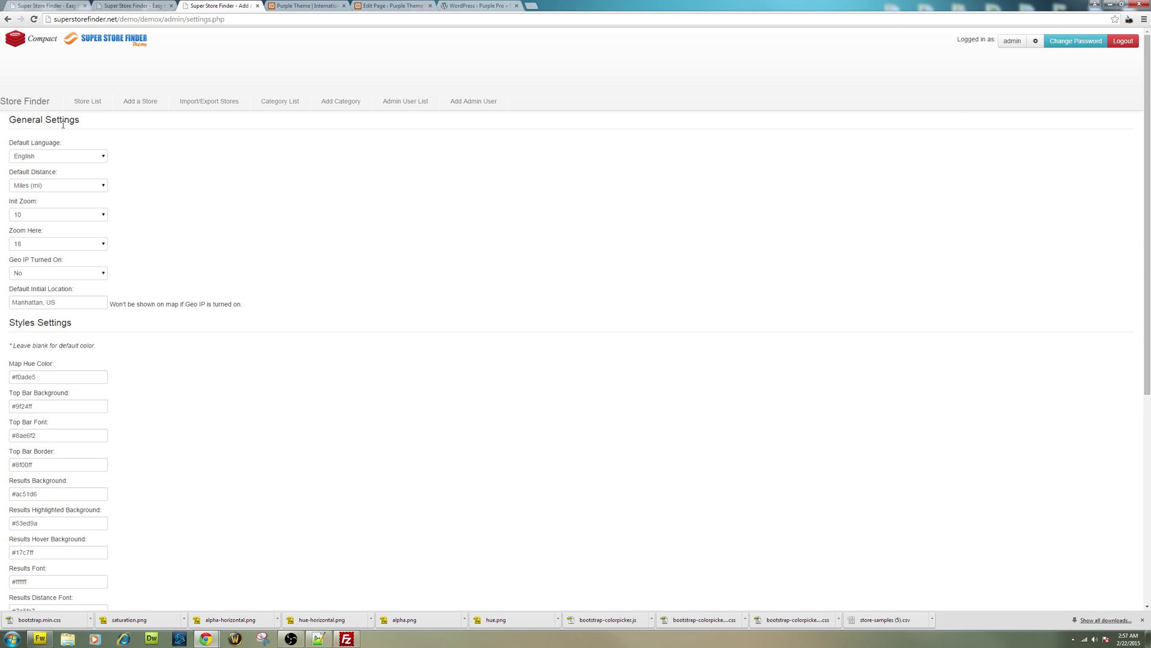
Examine the default language setting and the colour pickers for the map hue and the top bar's background, font and border.
{"action": "left_click", "coordinate": [79, 157]}
{"action": "left_click", "coordinate": [198, 185]}
{"action": "scroll", "coordinate": [198, 185], "scroll_direction": "down", "scroll_amount": 3}
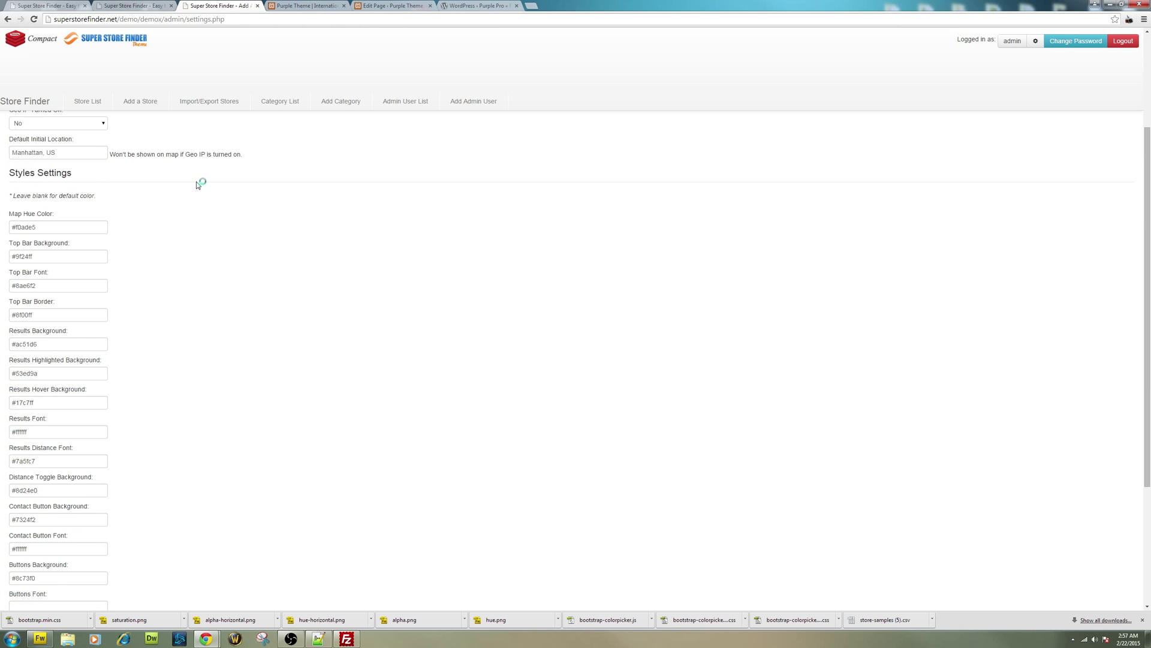
{"action": "left_click", "coordinate": [60, 227]}
{"action": "left_click", "coordinate": [97, 257]}
{"action": "left_click", "coordinate": [90, 287]}
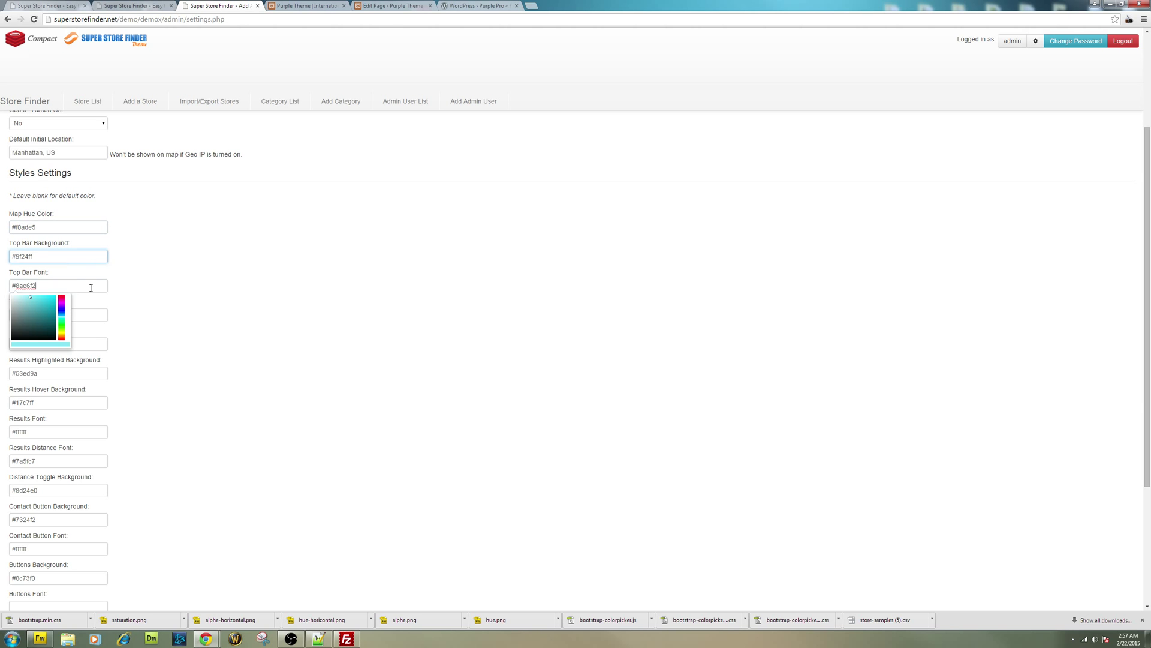
{"action": "left_click", "coordinate": [92, 313]}
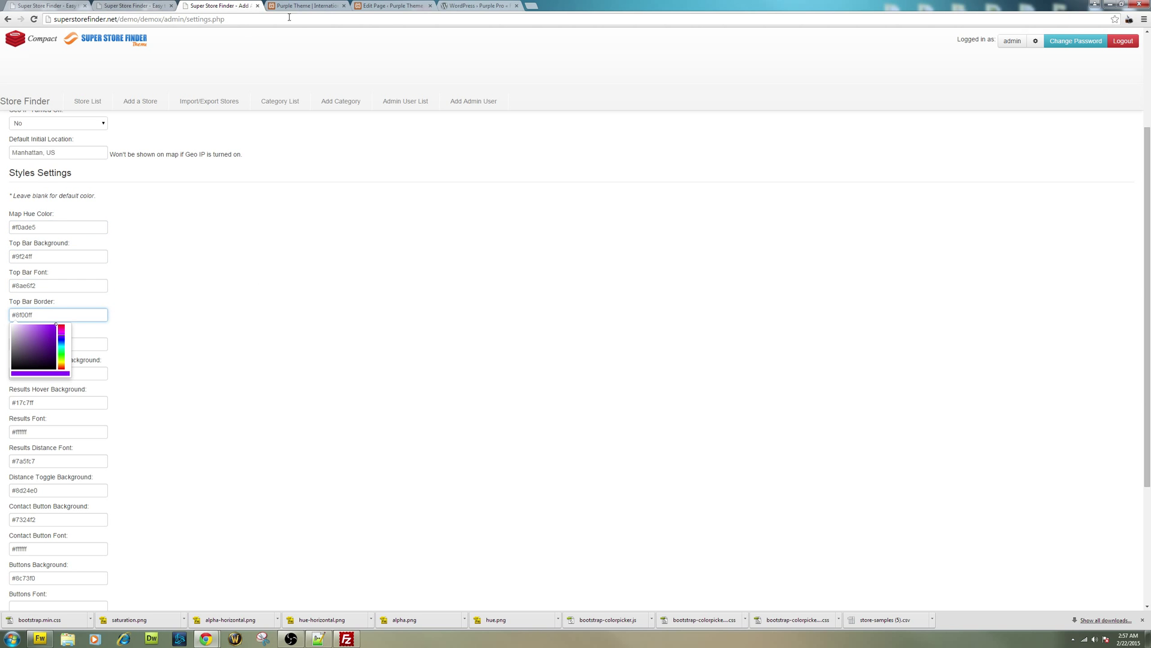
View the Purple Theme site's Store Locator page and review the store finder's full list of style settings against it.
{"action": "left_click", "coordinate": [306, 5]}
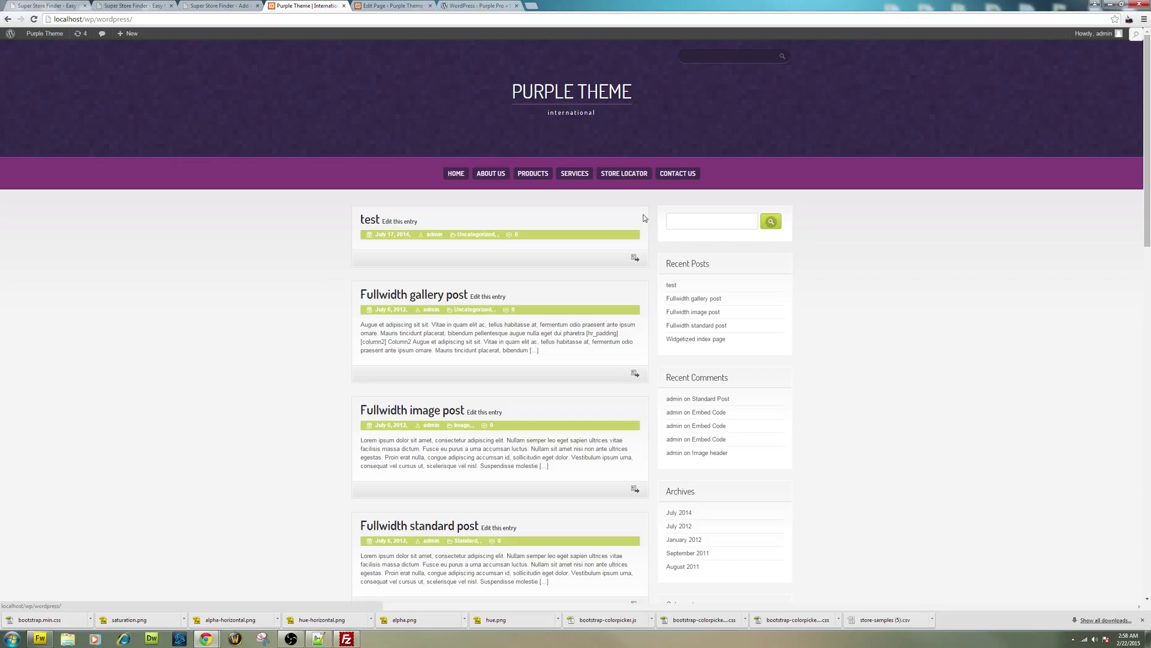
{"action": "left_click", "coordinate": [624, 179]}
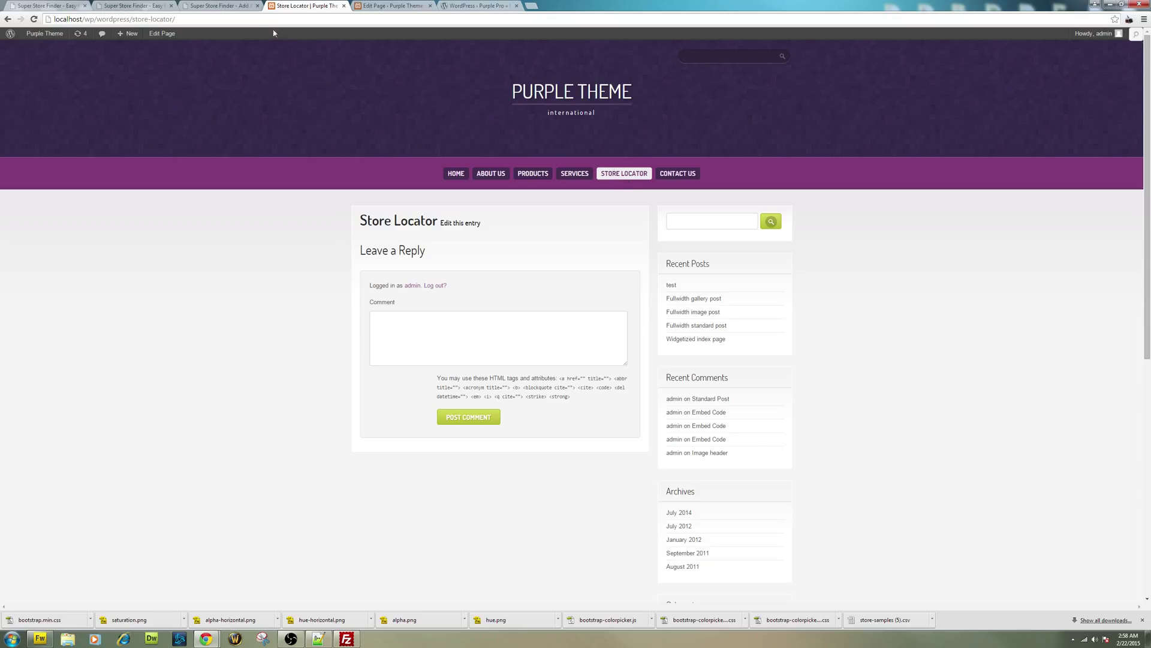
{"action": "left_click", "coordinate": [239, 5]}
{"action": "left_click", "coordinate": [411, 250]}
{"action": "scroll", "coordinate": [412, 252], "scroll_direction": "down", "scroll_amount": 3}
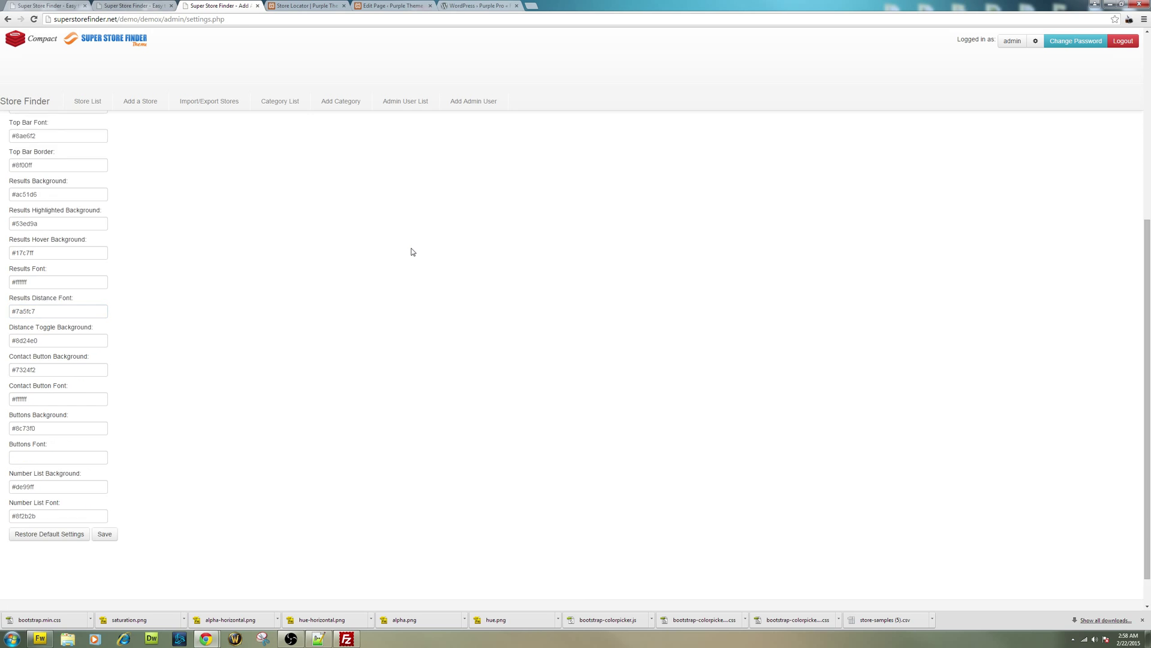
{"action": "scroll", "coordinate": [412, 251], "scroll_direction": "up", "scroll_amount": 5}
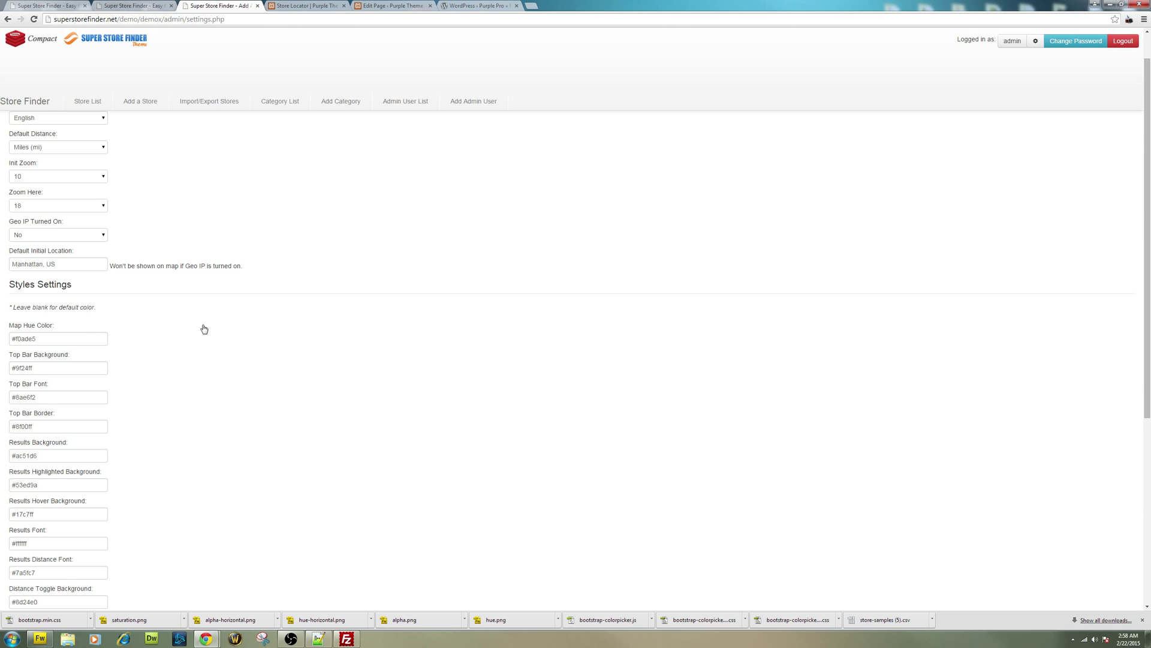
{"action": "scroll", "coordinate": [90, 353], "scroll_direction": "down", "scroll_amount": 3}
{"action": "scroll", "coordinate": [92, 352], "scroll_direction": "down", "scroll_amount": 3}
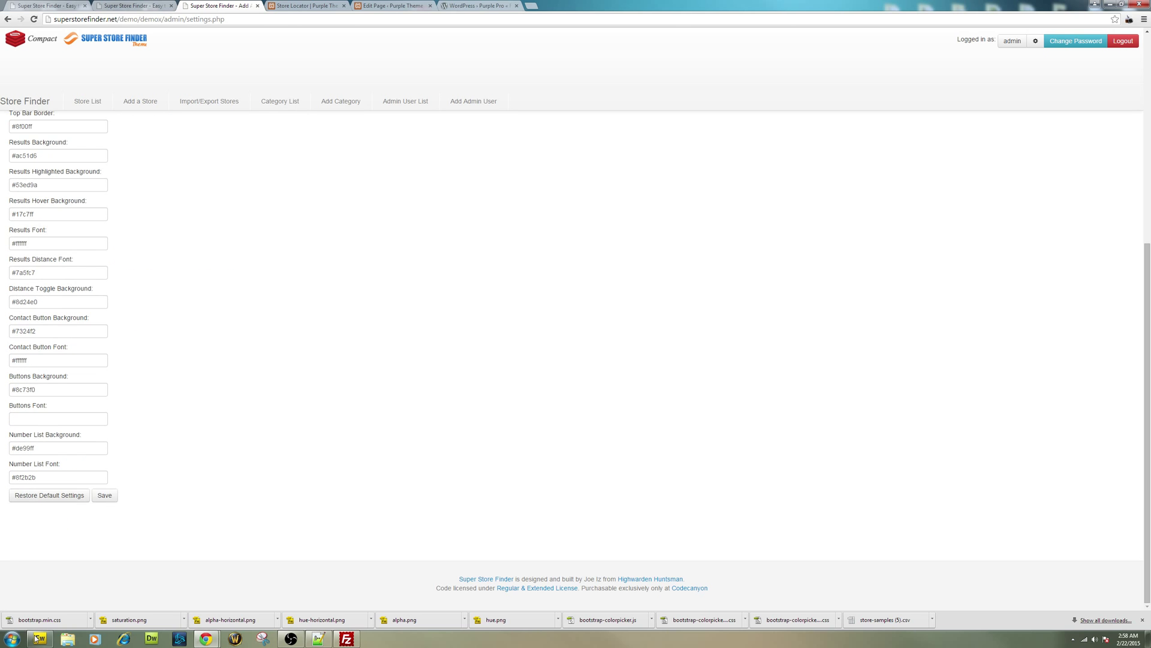
{"action": "left_click", "coordinate": [302, 7]}
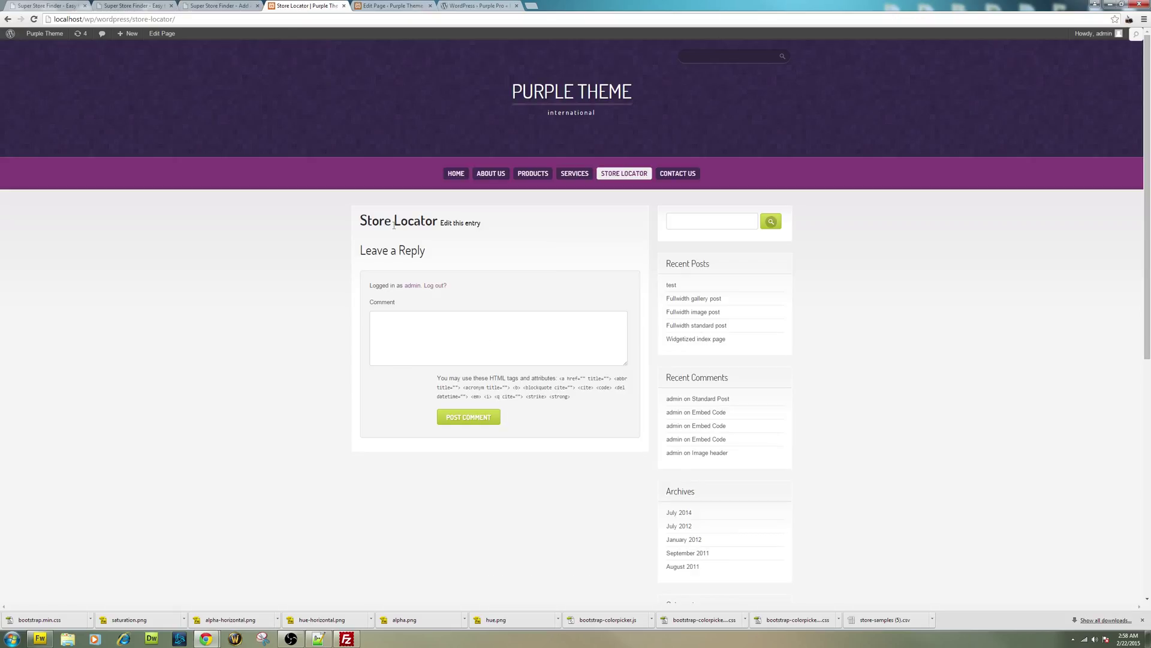
{"action": "left_click", "coordinate": [237, 5]}
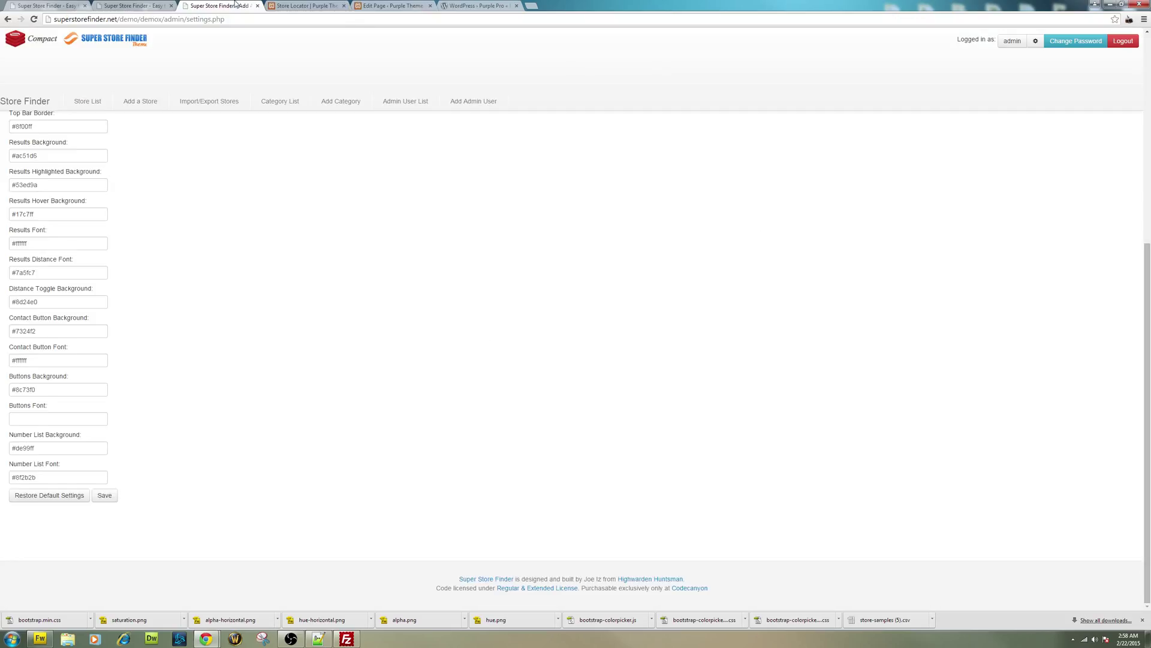
{"action": "scroll", "coordinate": [285, 297], "scroll_direction": "up", "scroll_amount": 10}
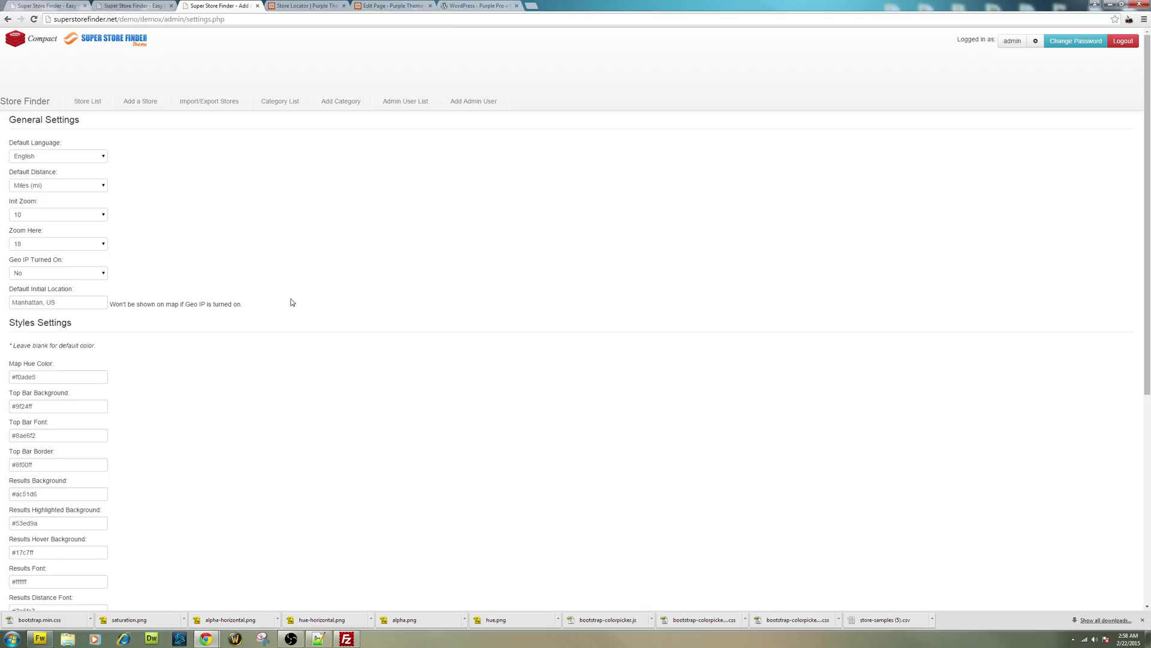
Examine the available options for the default language and the default distance.
{"action": "left_click", "coordinate": [102, 156]}
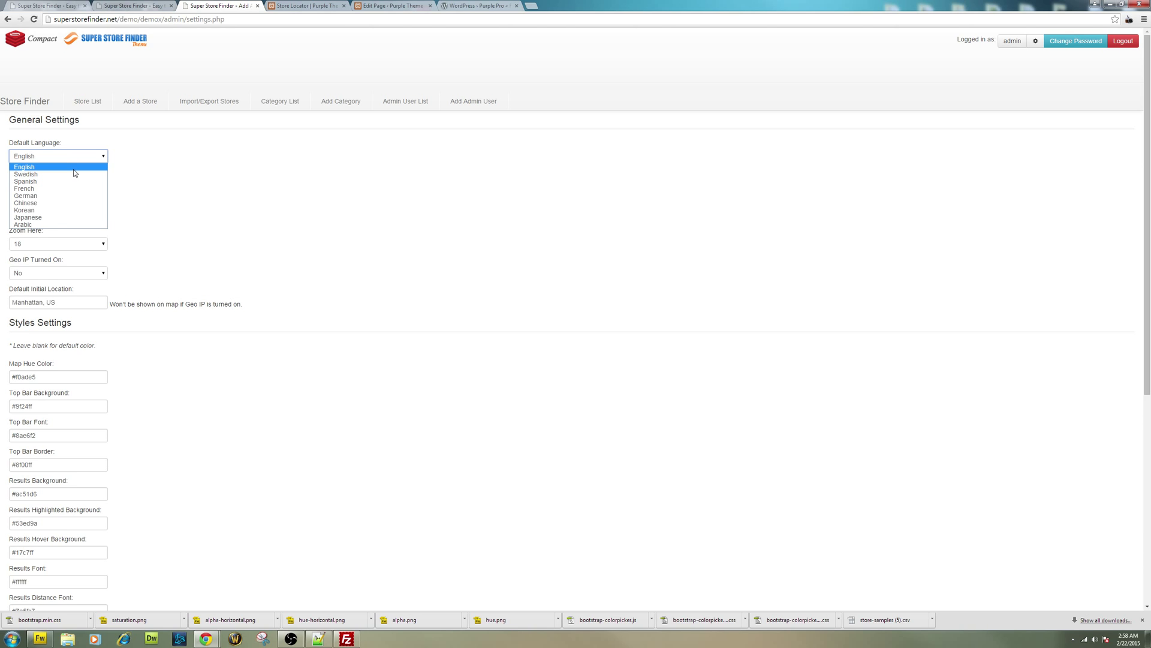
{"action": "left_click", "coordinate": [210, 175]}
{"action": "left_click", "coordinate": [105, 186]}
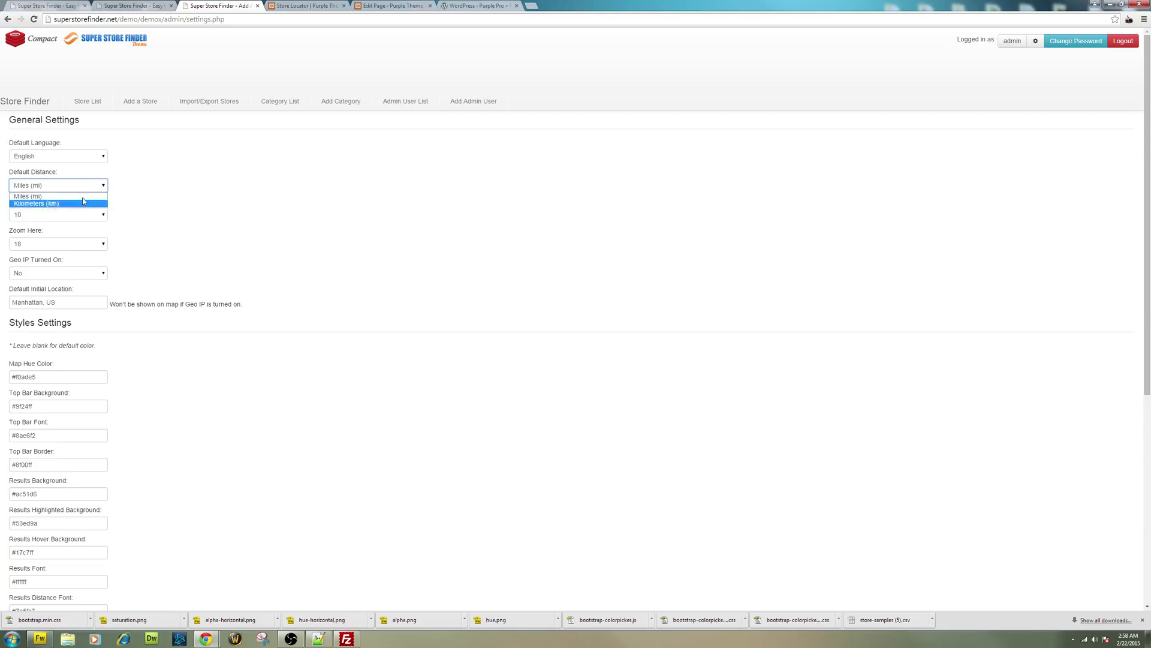
Open the store finder front end in a new tab and compare its colours with the Purple Theme's Store Locator page.
{"action": "left_click", "coordinate": [290, 6]}
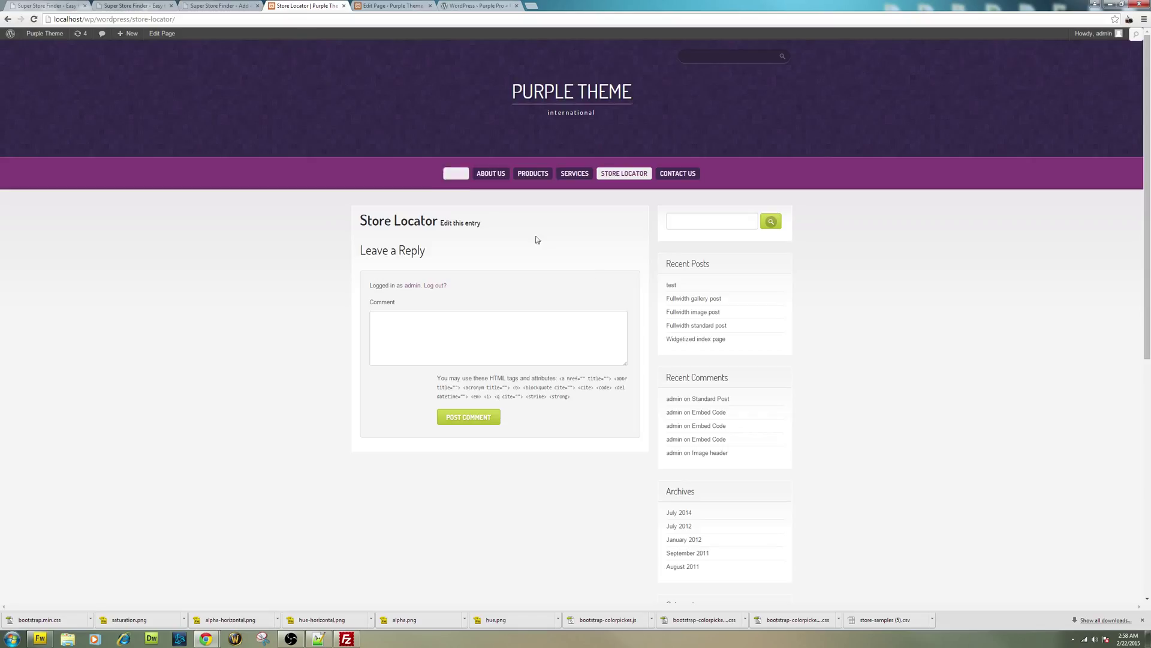
{"action": "left_click", "coordinate": [217, 4]}
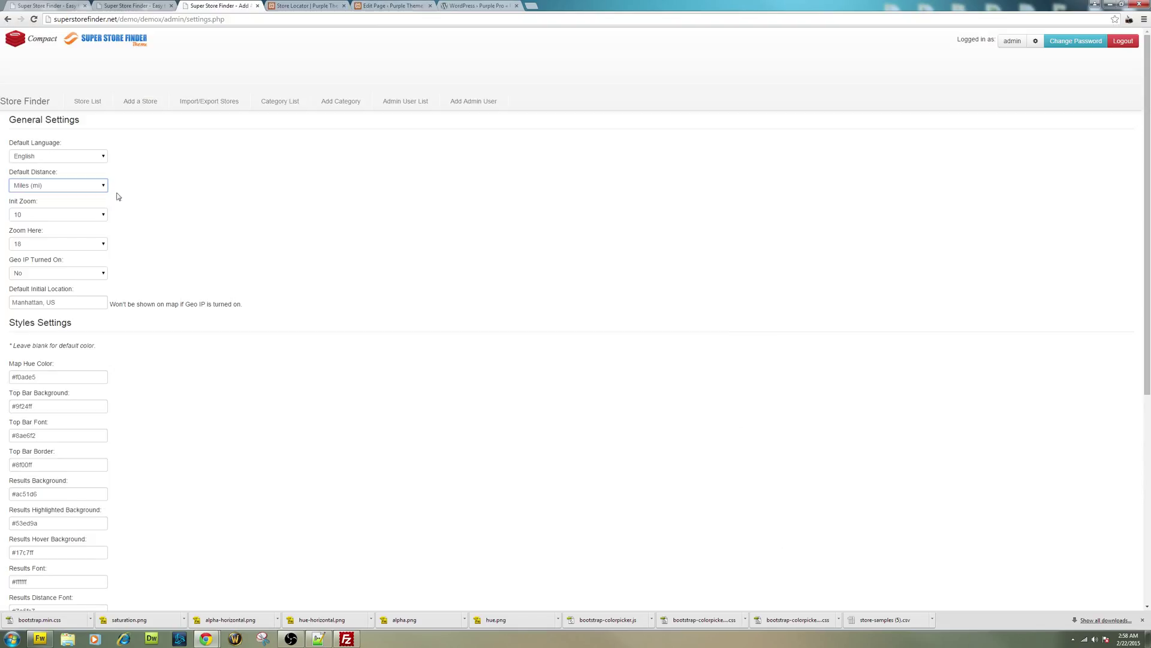
{"action": "left_click", "coordinate": [127, 5]}
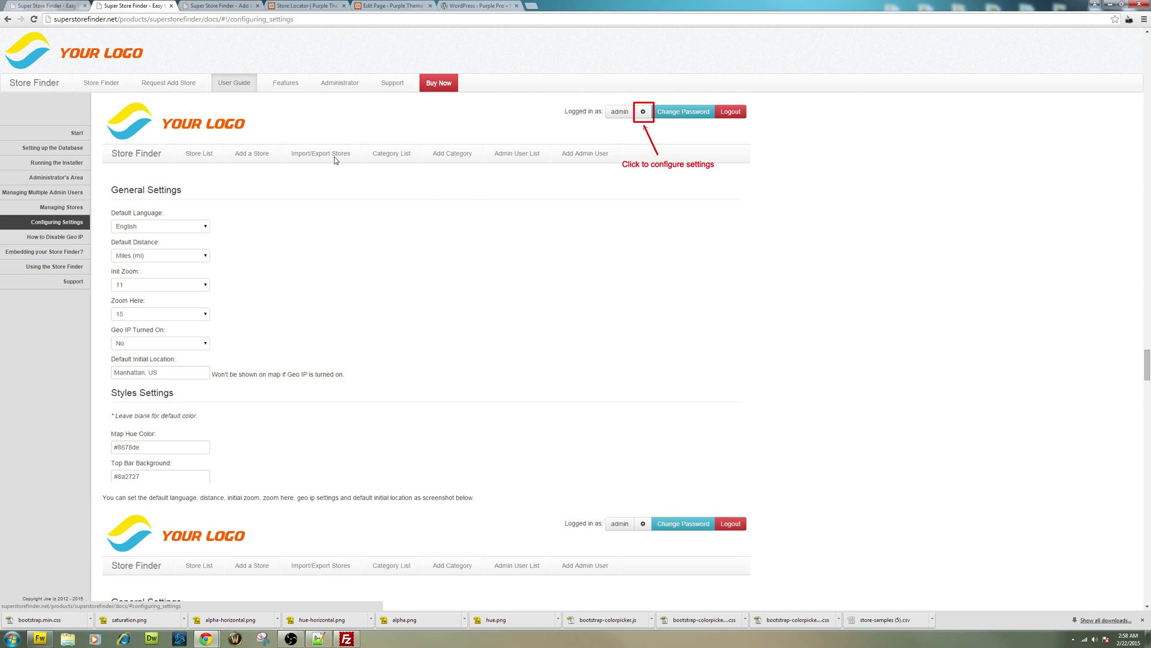
{"action": "left_click", "coordinate": [216, 5]}
{"action": "left_click", "coordinate": [27, 99]}
{"action": "middle_click", "coordinate": [60, 103]}
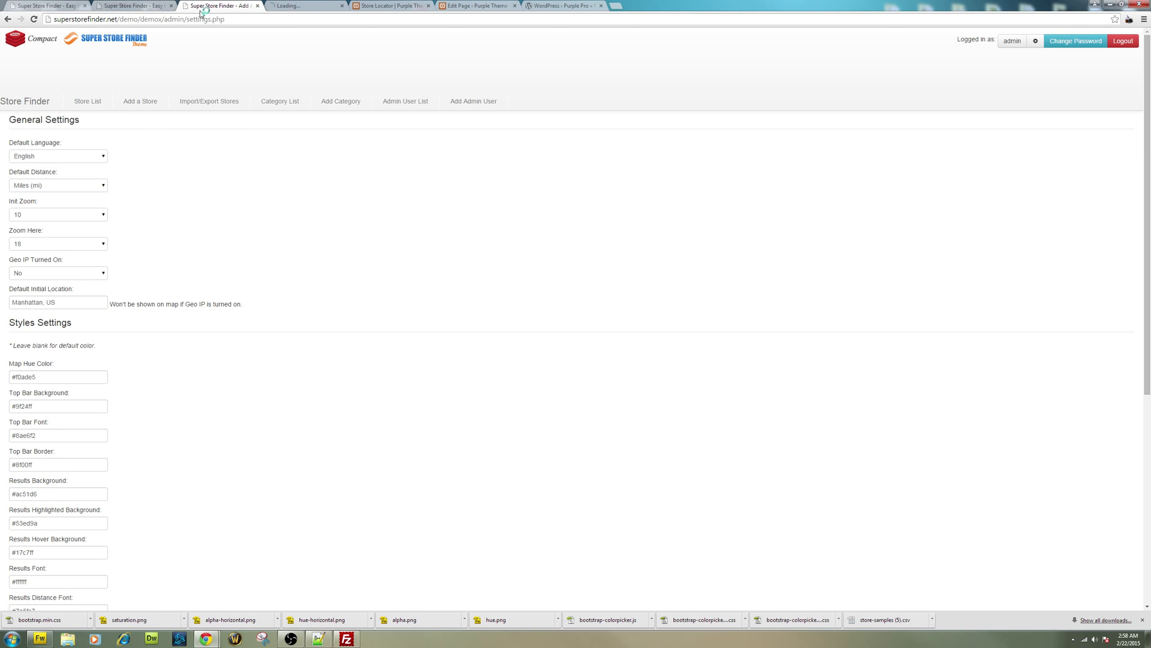
{"action": "left_click", "coordinate": [292, 5]}
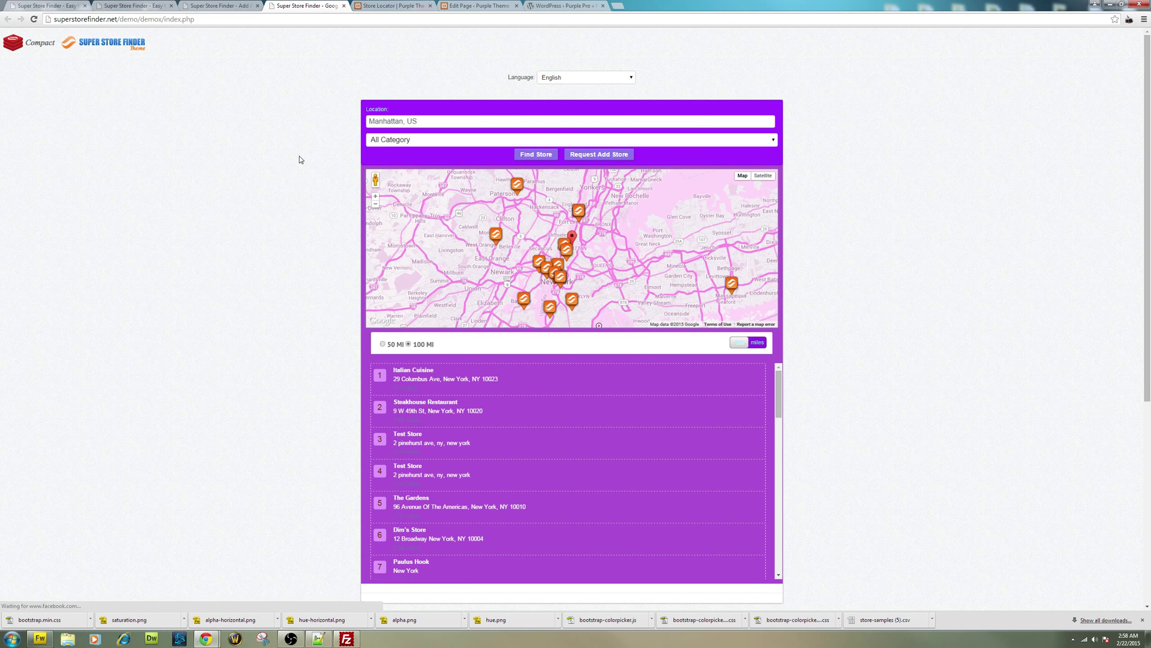
{"action": "left_click", "coordinate": [395, 5]}
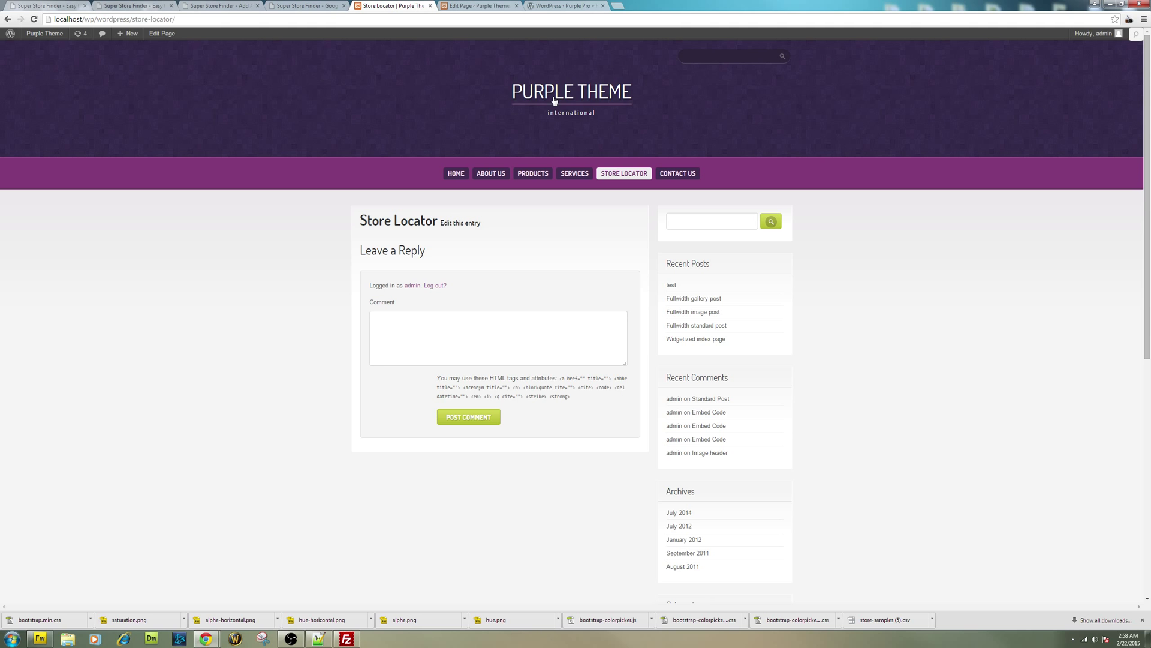
{"action": "left_click", "coordinate": [295, 4]}
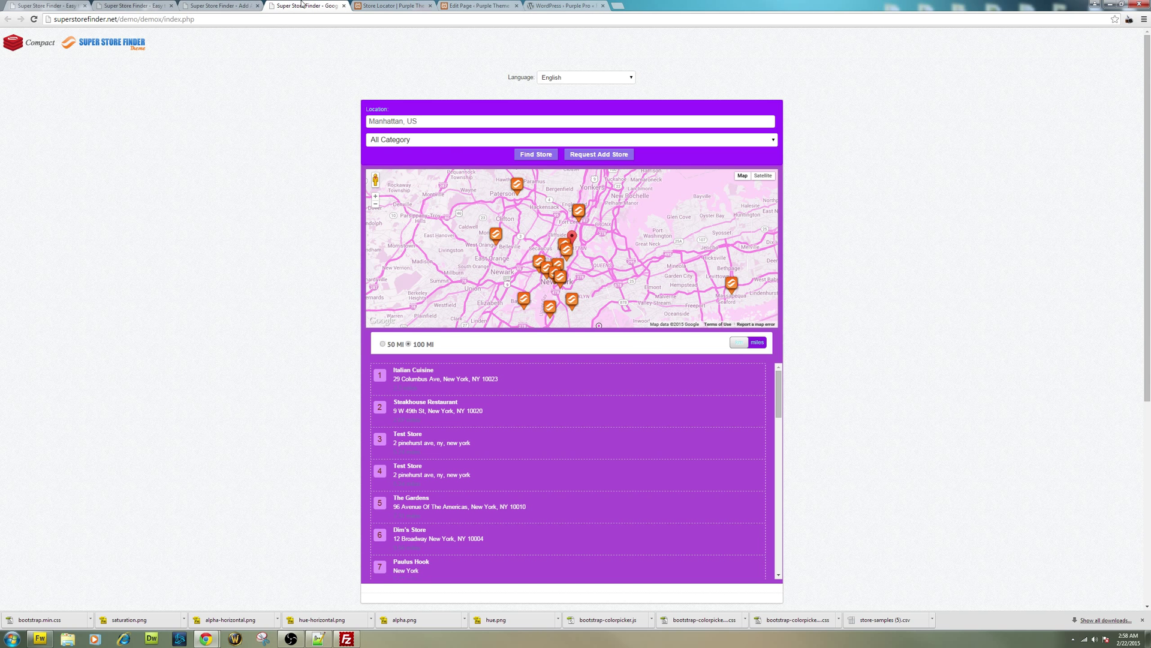
Set the store finder's default distance to Kilometers (km) and save the settings.
{"action": "left_click", "coordinate": [237, 5]}
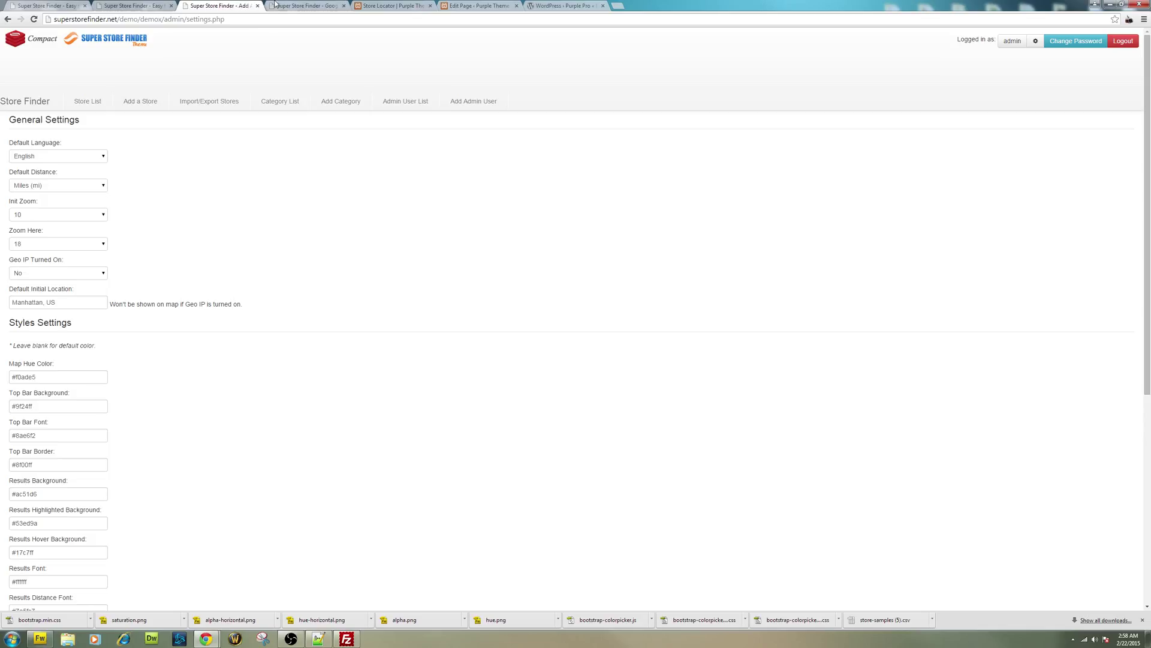
{"action": "left_click", "coordinate": [90, 185]}
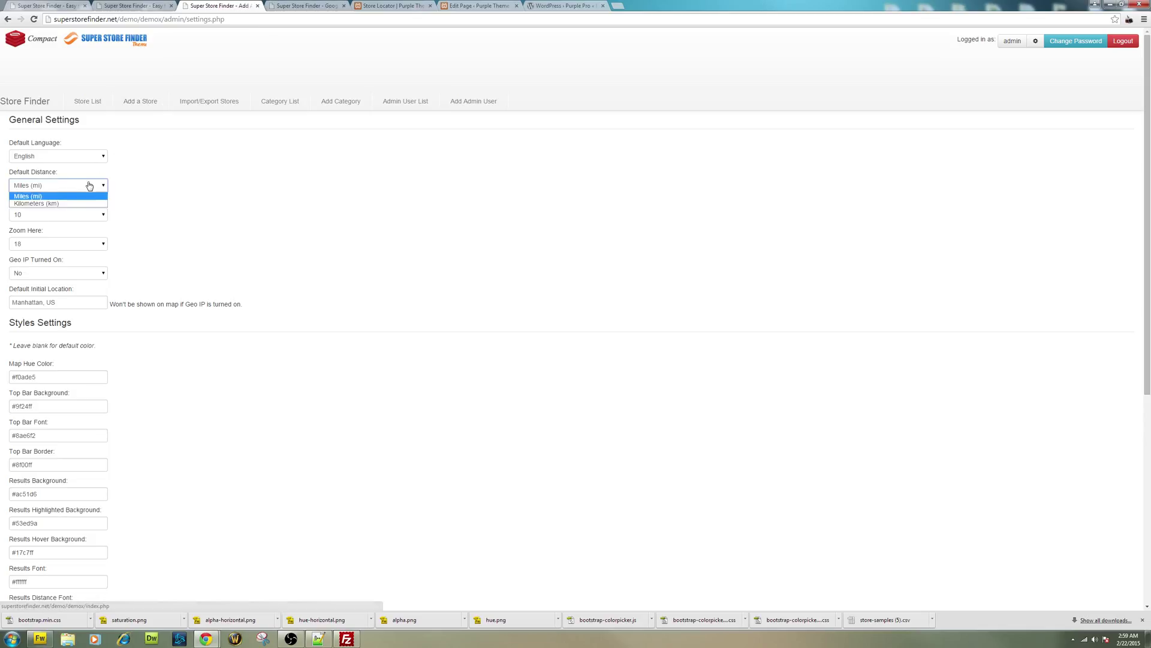
{"action": "left_click", "coordinate": [87, 204]}
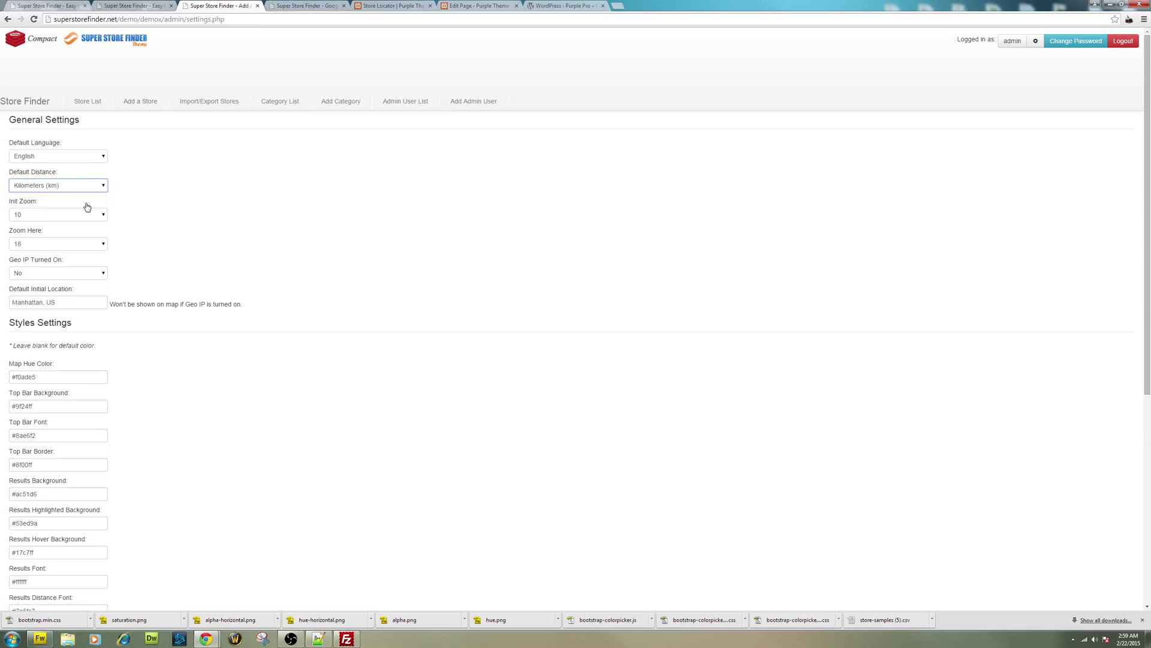
{"action": "scroll", "coordinate": [159, 249], "scroll_direction": "down", "scroll_amount": 6}
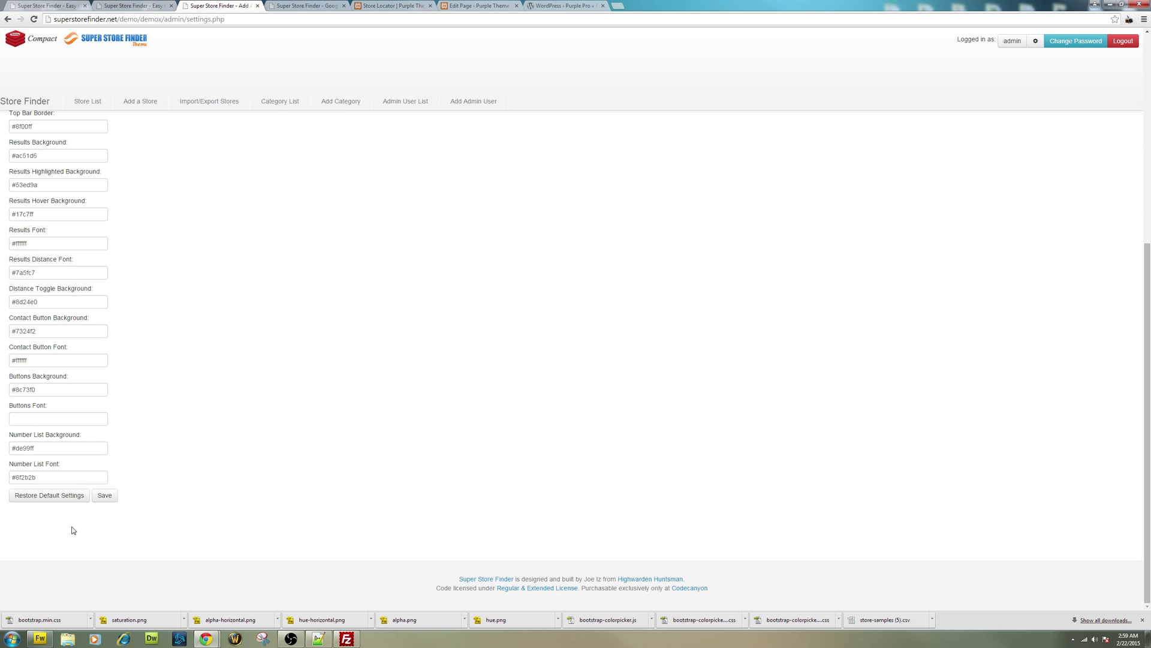
{"action": "left_click", "coordinate": [116, 495]}
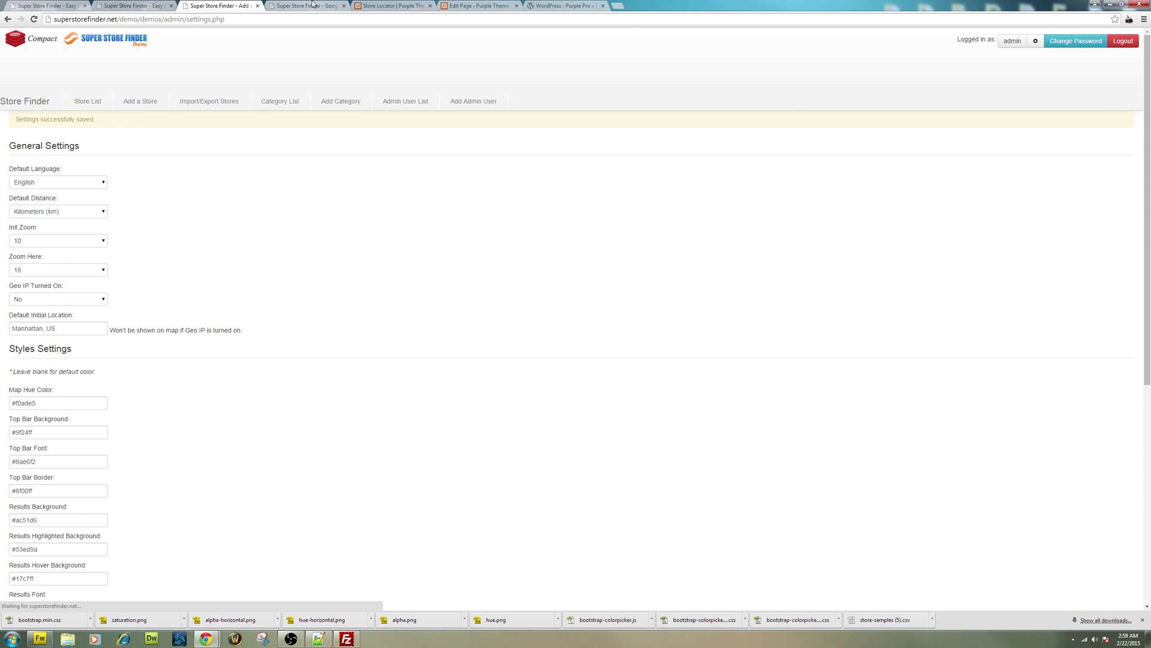
Reload the store finder front end to check its distance unit toggle, and return to the settings page.
{"action": "left_click", "coordinate": [291, 6]}
{"action": "left_click", "coordinate": [34, 18]}
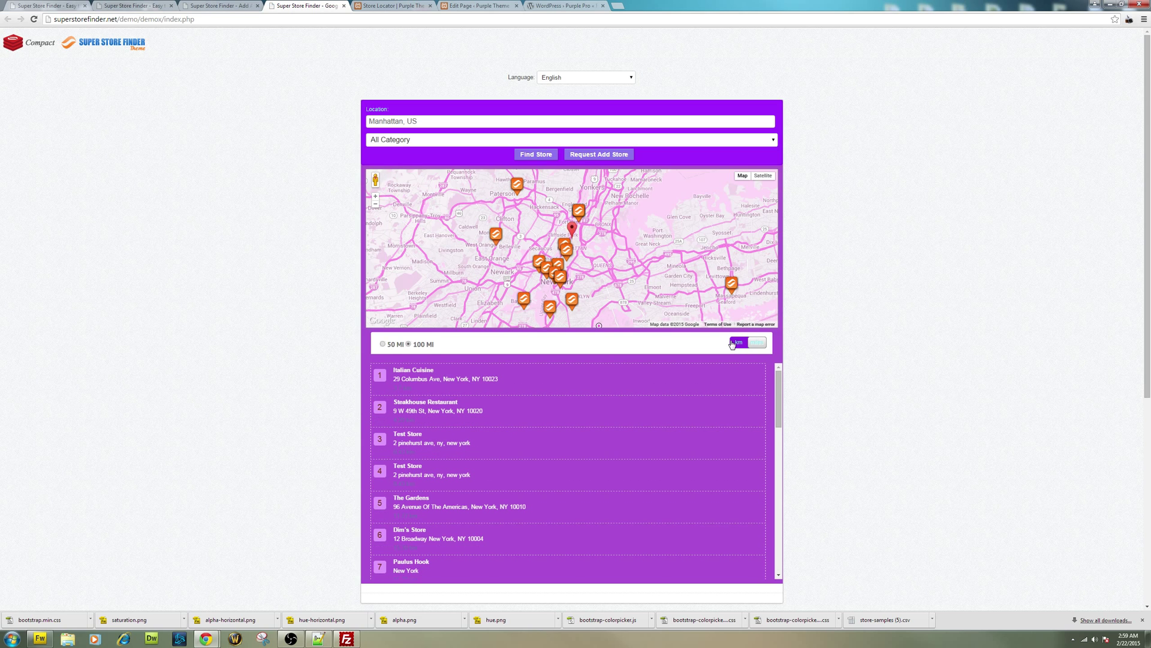
{"action": "left_click", "coordinate": [192, 6]}
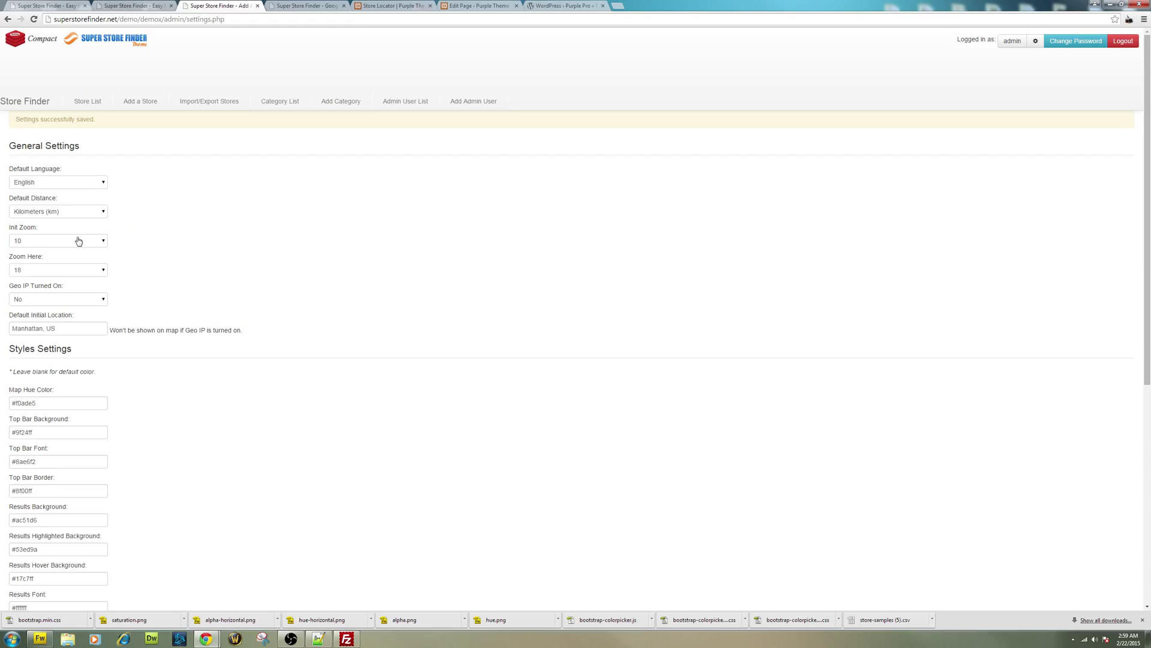
Reload the store finder front end to check the map's initial zoom, and return to the settings page.
{"action": "key", "text": "ctrl+Tab"}
{"action": "left_click", "coordinate": [39, 21]}
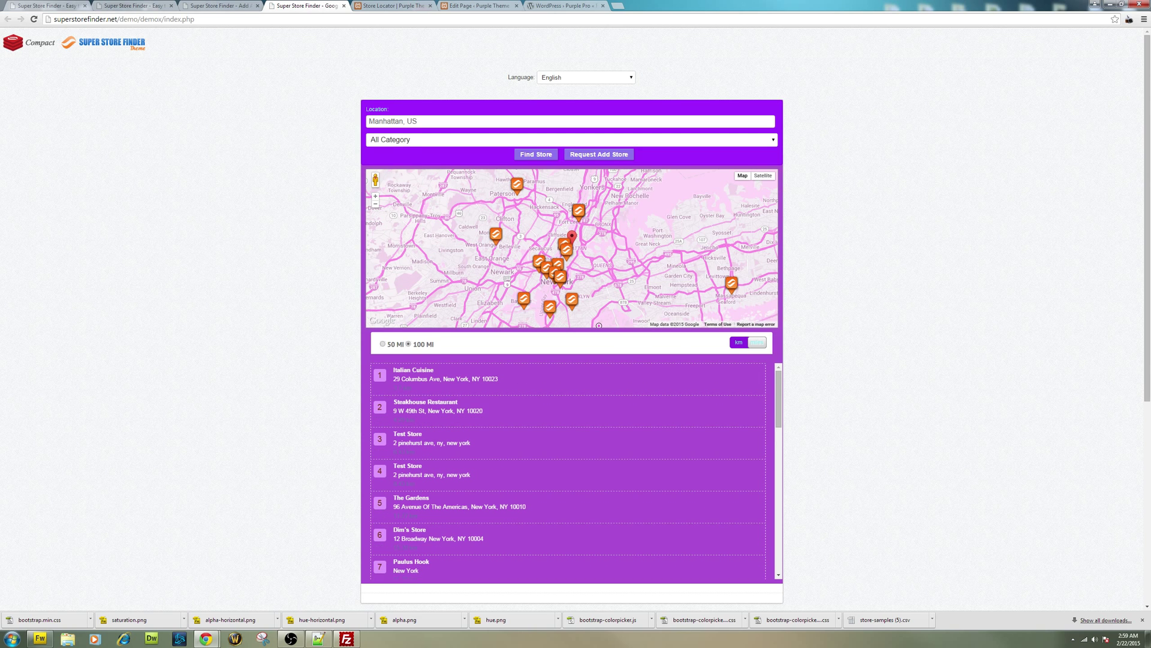
{"action": "left_click", "coordinate": [217, 6]}
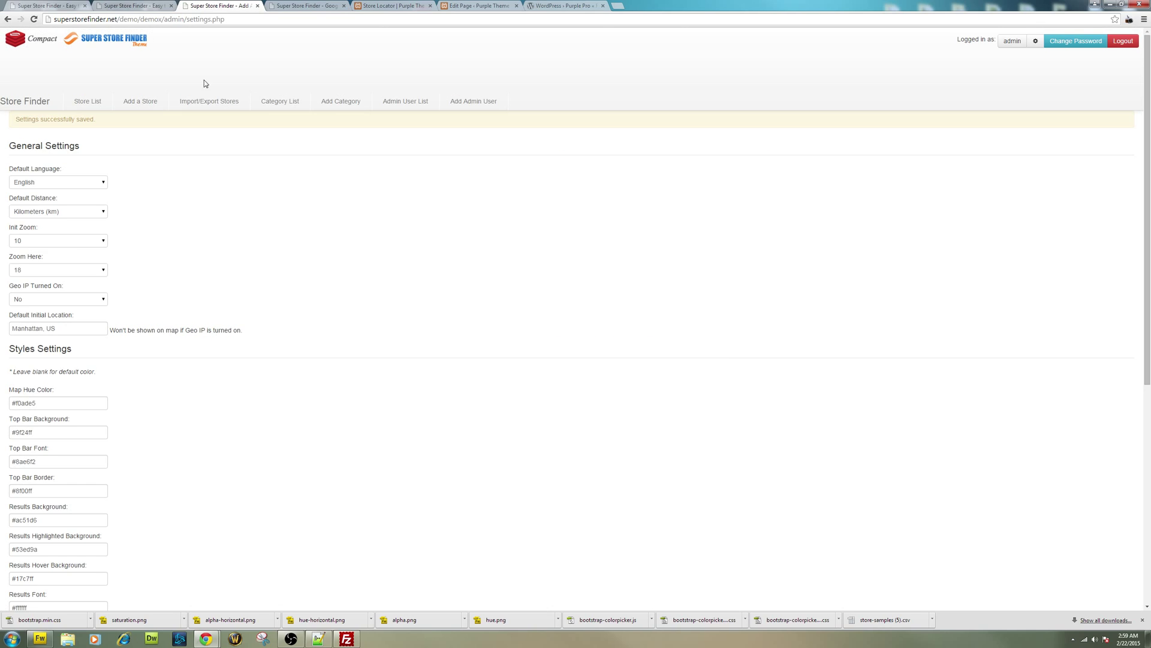
Set the store finder's Init Zoom to 1 and save the settings.
{"action": "left_click", "coordinate": [99, 241]}
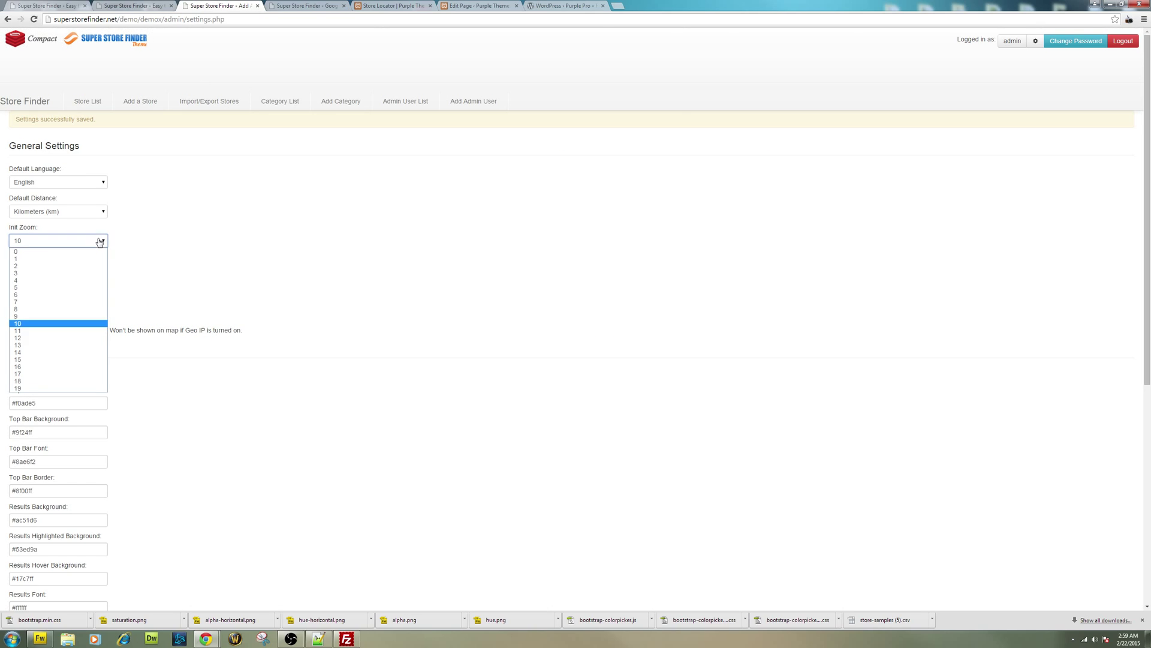
{"action": "left_click", "coordinate": [85, 260]}
{"action": "scroll", "coordinate": [216, 286], "scroll_direction": "down", "scroll_amount": 6}
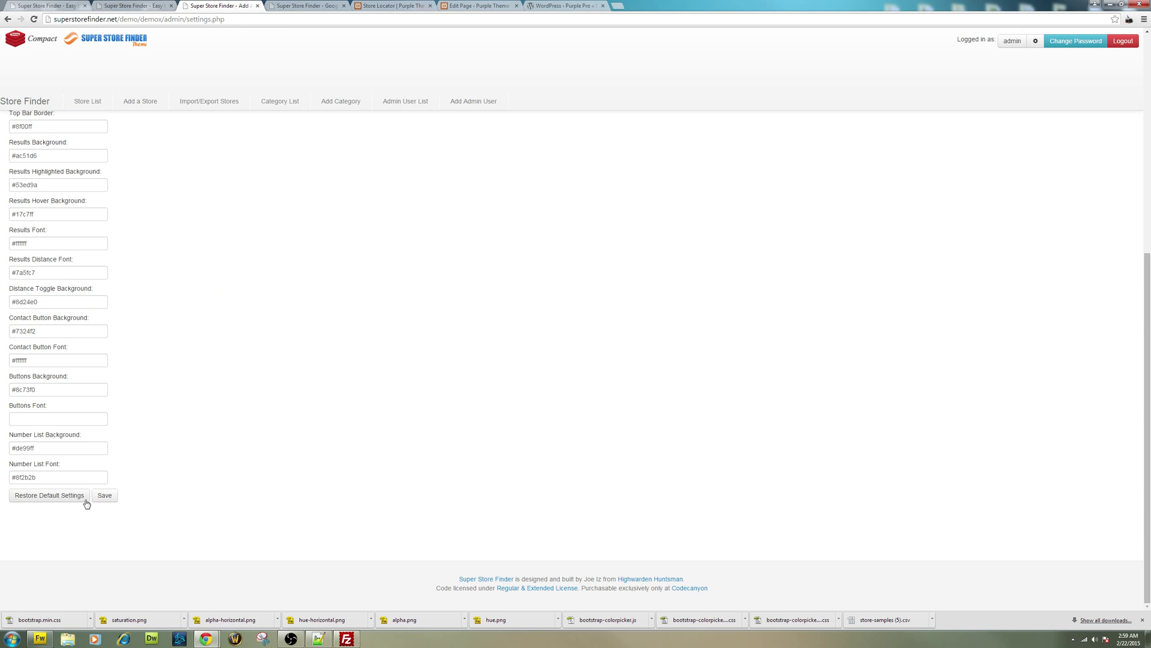
{"action": "left_click", "coordinate": [104, 495]}
Reload the store finder front end and select the Steakhouse Restaurant result to check the map's initial zoom.
{"action": "left_click", "coordinate": [309, 6]}
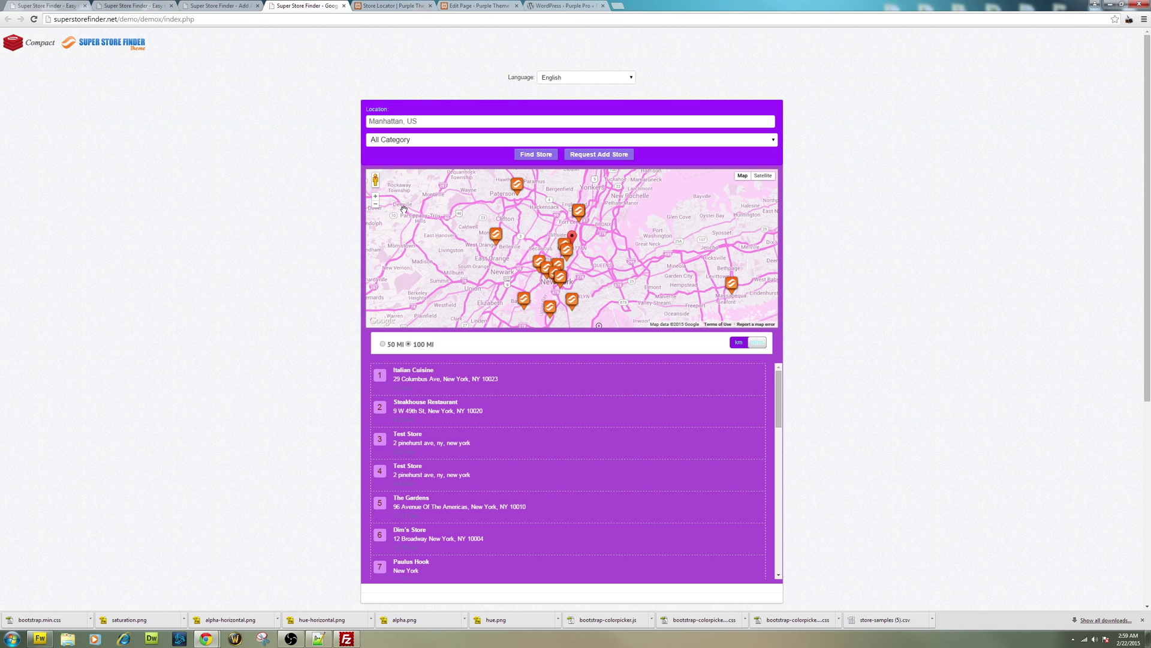
{"action": "left_click", "coordinate": [34, 18]}
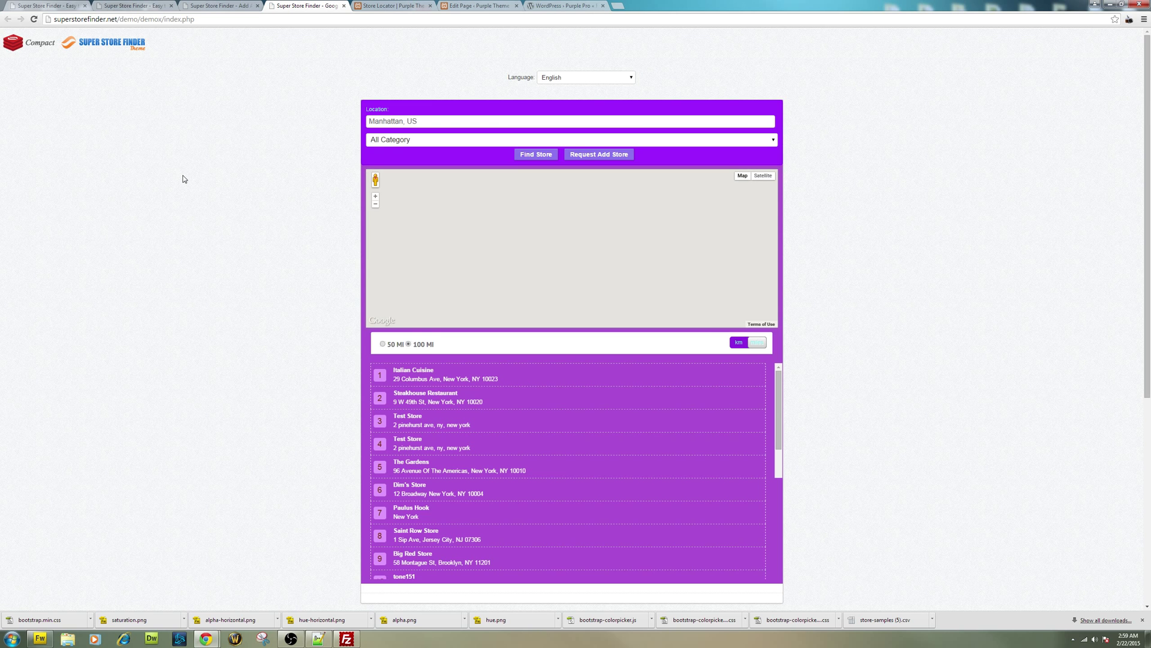
{"action": "left_click", "coordinate": [439, 410]}
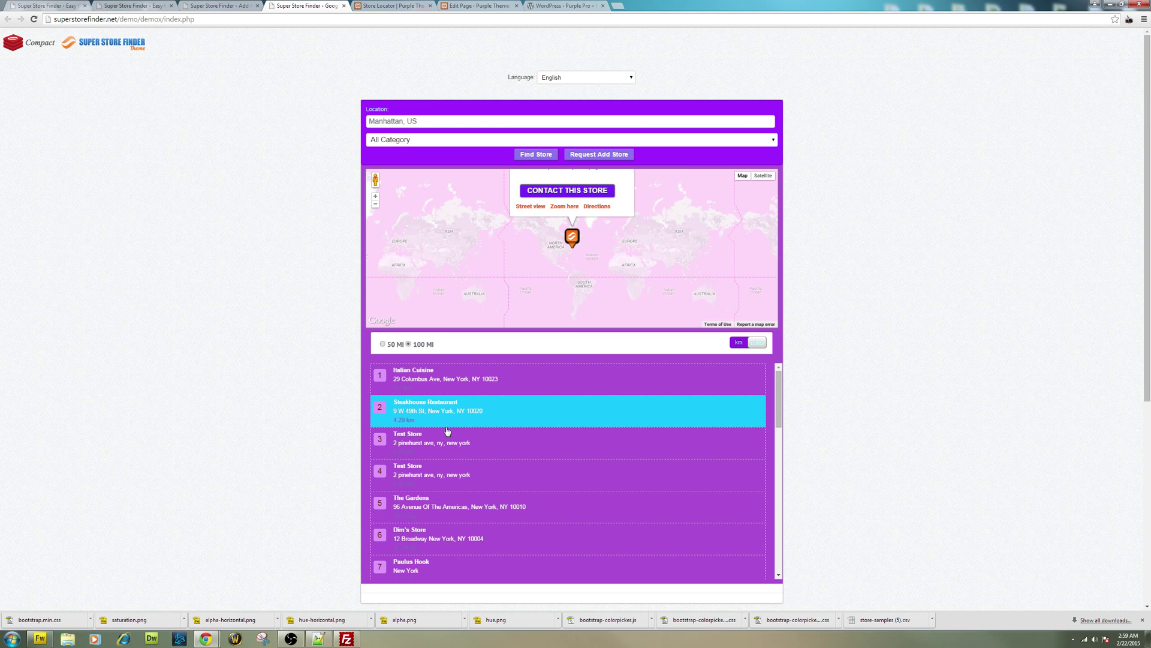
{"action": "scroll", "coordinate": [464, 478], "scroll_direction": "down", "scroll_amount": 3}
{"action": "left_click", "coordinate": [131, 5]}
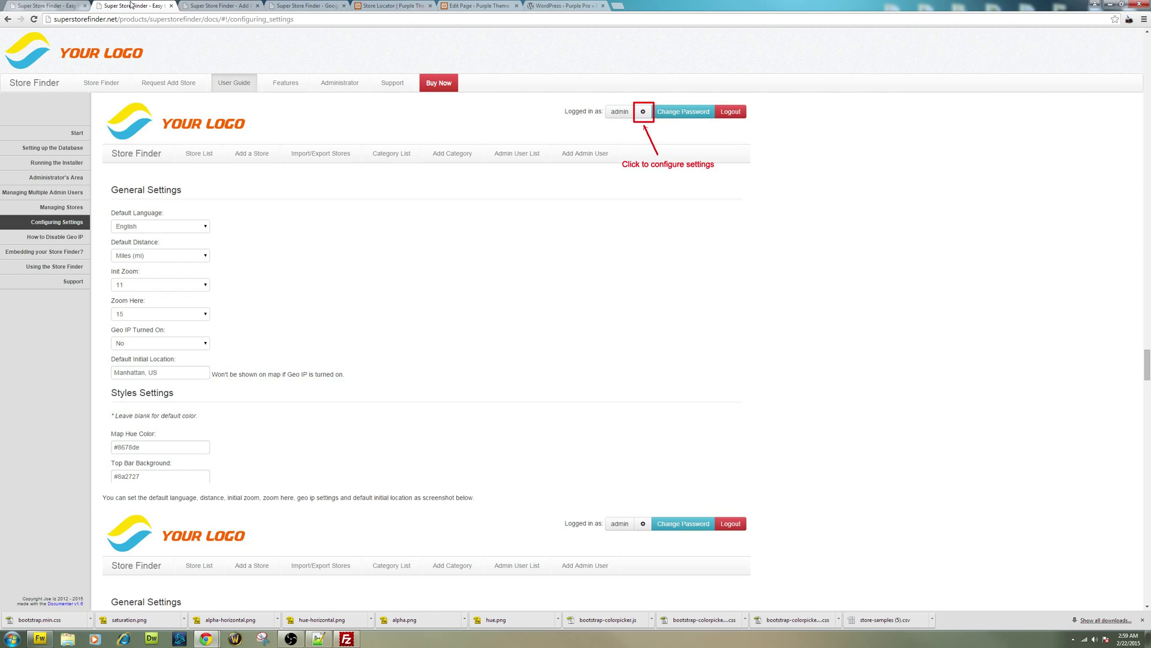
Set the Init Zoom to 4 on the settings page and save the settings.
{"action": "left_click", "coordinate": [204, 6]}
{"action": "left_click", "coordinate": [84, 241]}
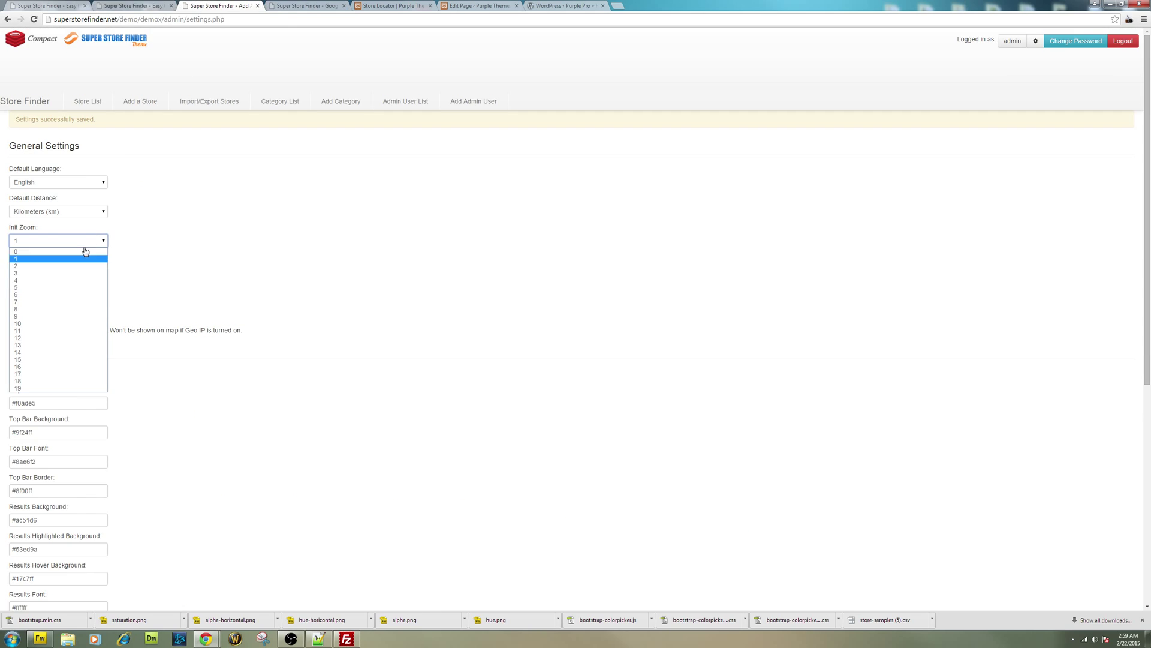
{"action": "left_click", "coordinate": [76, 281]}
{"action": "scroll", "coordinate": [168, 293], "scroll_direction": "down", "scroll_amount": 6}
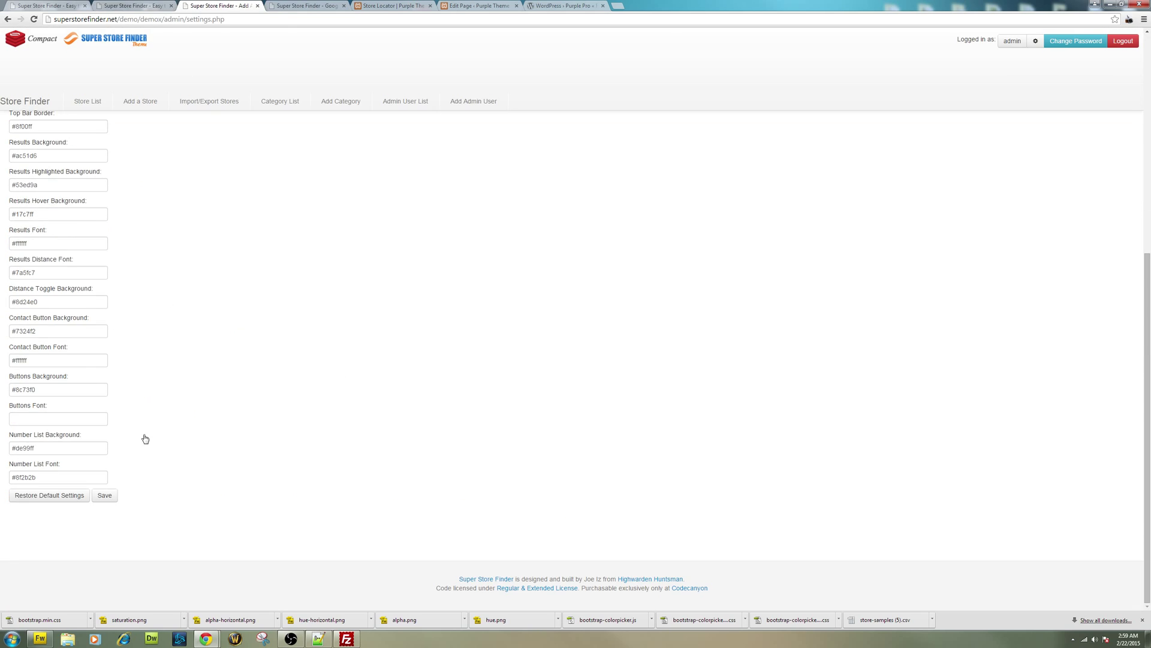
{"action": "left_click", "coordinate": [106, 495]}
Reload the front end and examine how far the map is zoomed in around the store markers.
{"action": "left_click", "coordinate": [294, 6]}
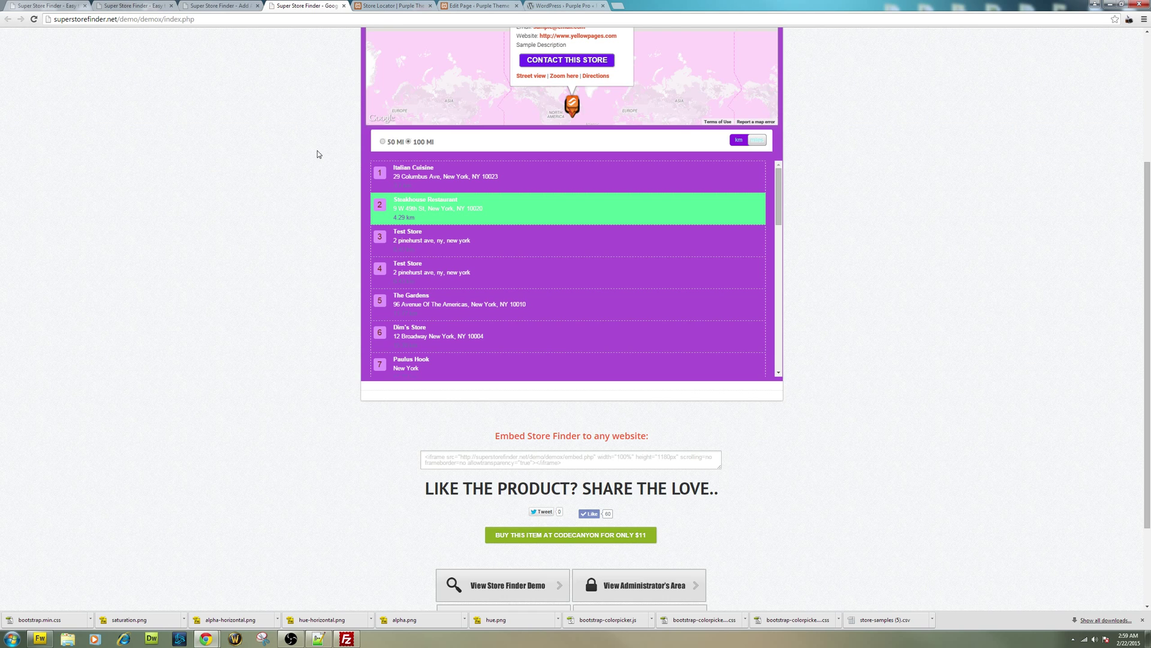
{"action": "scroll", "coordinate": [316, 151], "scroll_direction": "up", "scroll_amount": 3}
{"action": "left_click", "coordinate": [541, 157]}
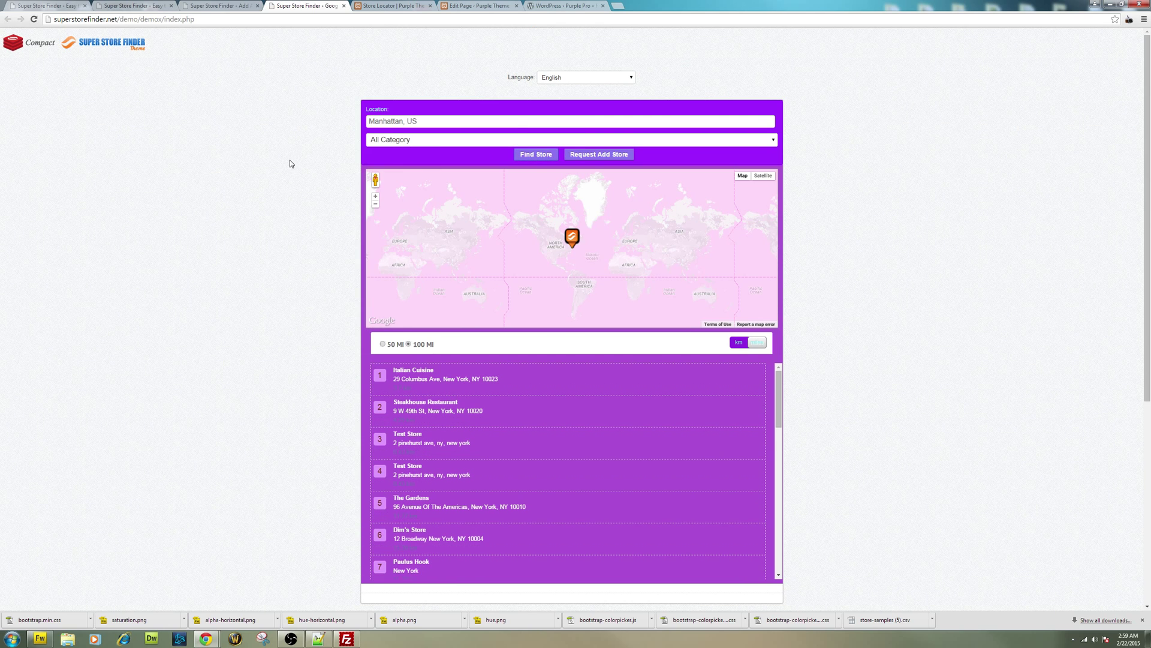
{"action": "left_click", "coordinate": [35, 19]}
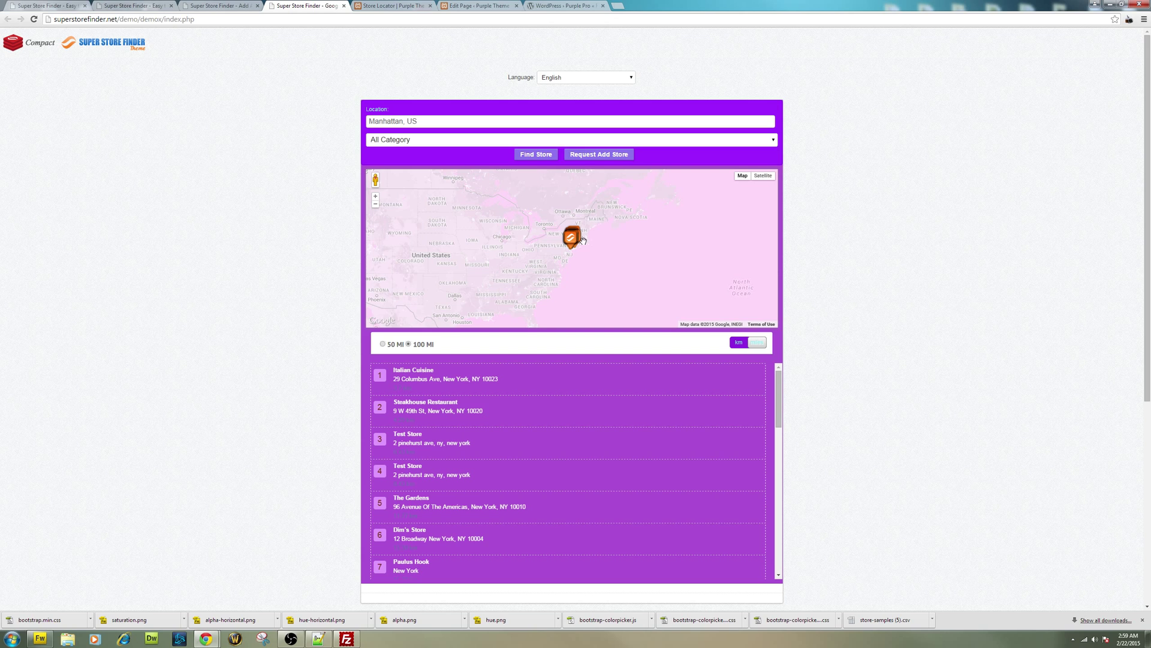
{"action": "scroll", "coordinate": [583, 243], "scroll_direction": "down", "scroll_amount": 1}
{"action": "scroll", "coordinate": [606, 247], "scroll_direction": "up", "scroll_amount": 1}
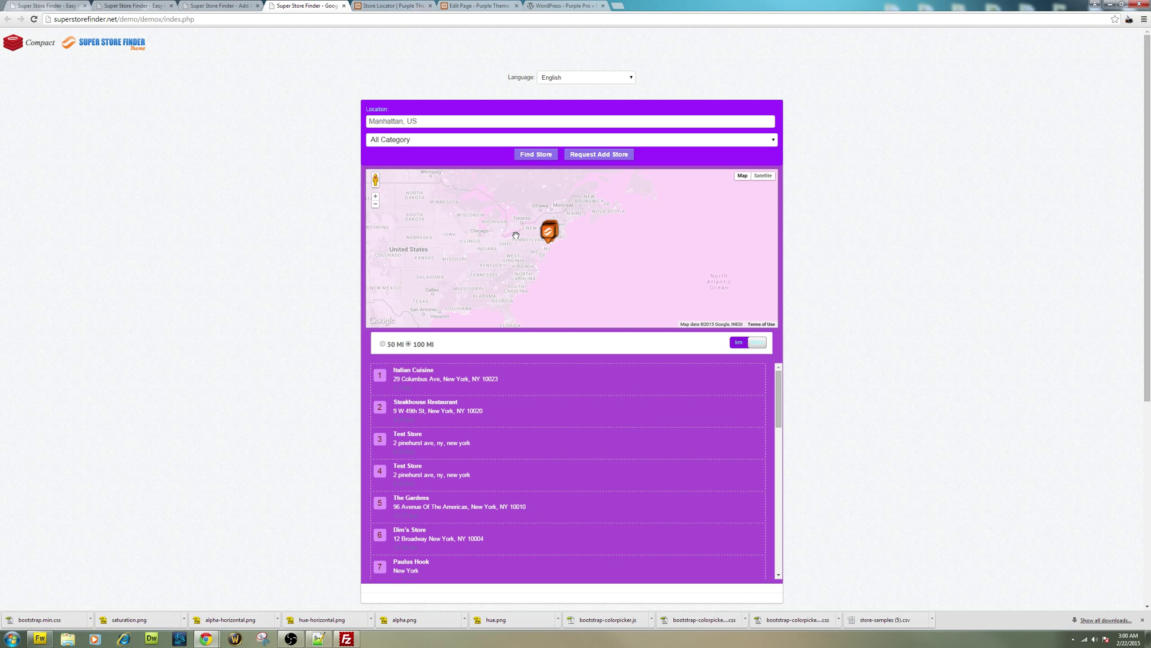
Look at the Zoom Here setting's options and test the Zoom here link for the Italian Cuisine store on the front end.
{"action": "left_click", "coordinate": [226, 5]}
{"action": "left_click", "coordinate": [65, 271]}
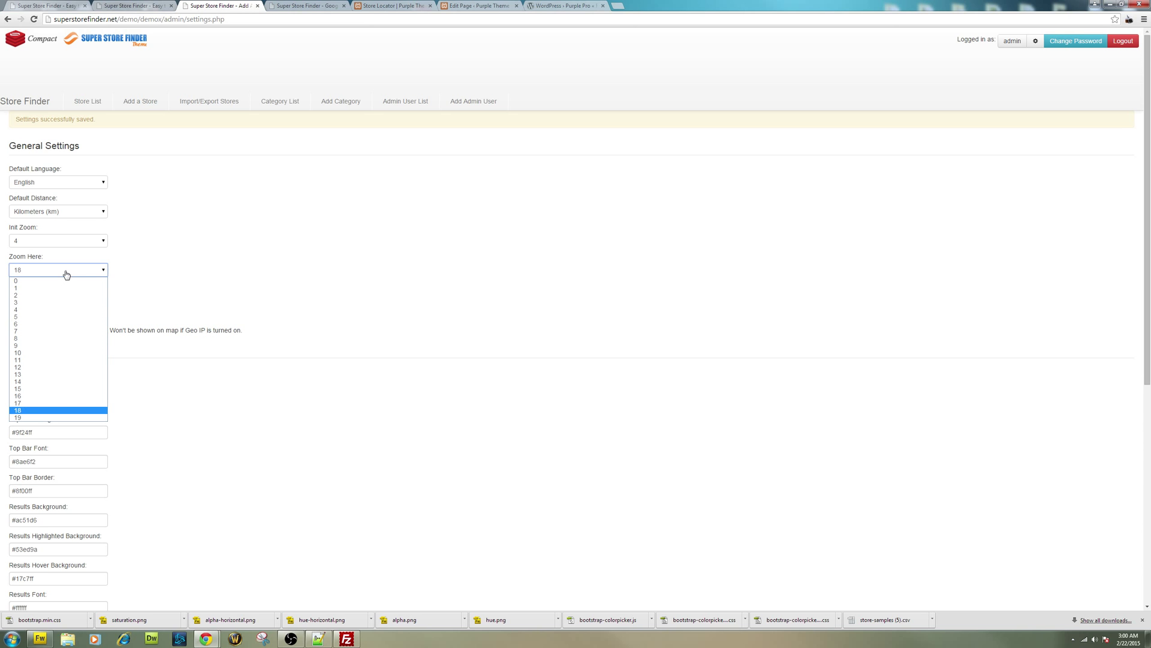
{"action": "left_click", "coordinate": [302, 6]}
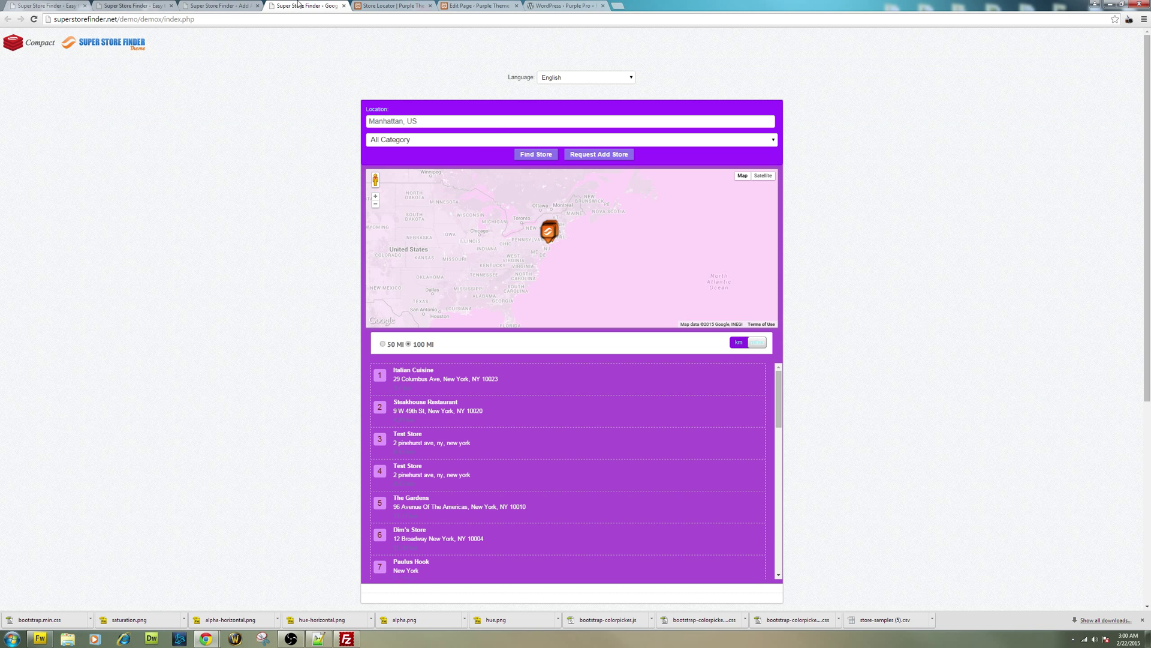
{"action": "left_click", "coordinate": [498, 379]}
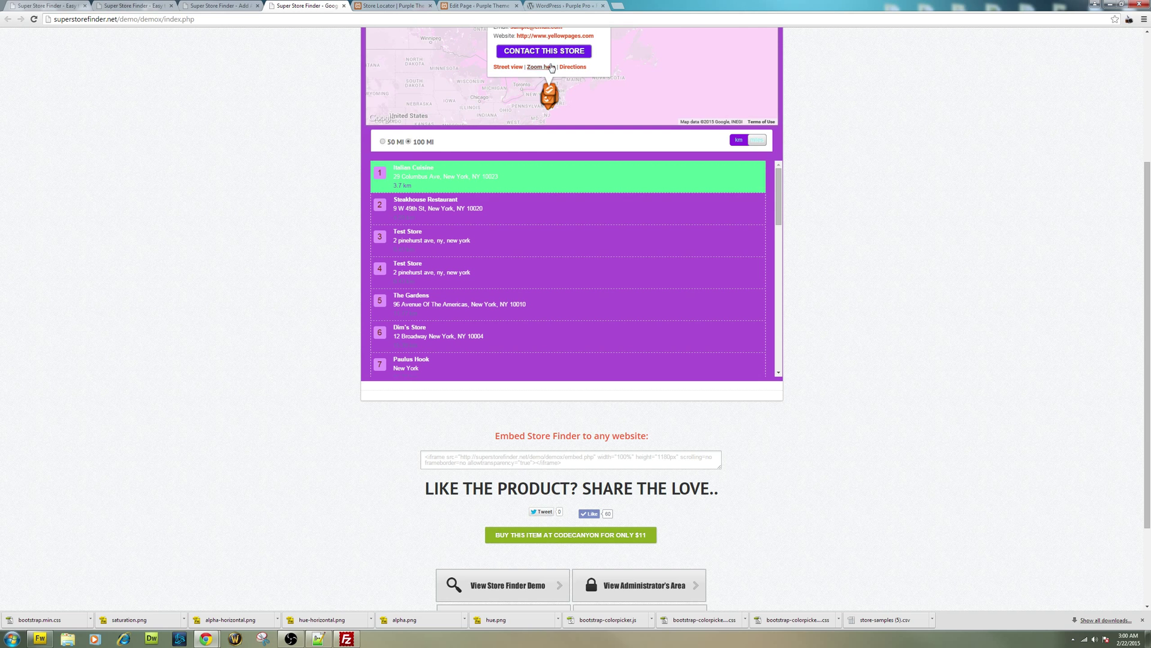
{"action": "left_click", "coordinate": [541, 67]}
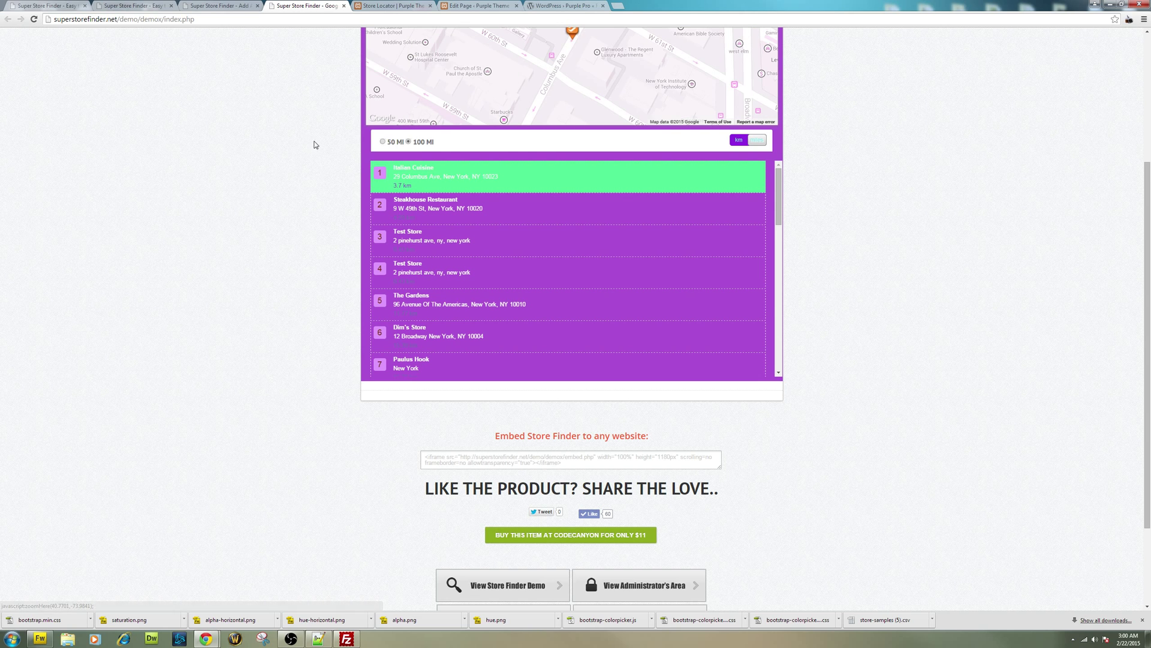
{"action": "scroll", "coordinate": [310, 114], "scroll_direction": "up", "scroll_amount": 3}
Reselect 18 for the Zoom Here setting and compare it with the zoomed map on the front end.
{"action": "left_click", "coordinate": [208, 4]}
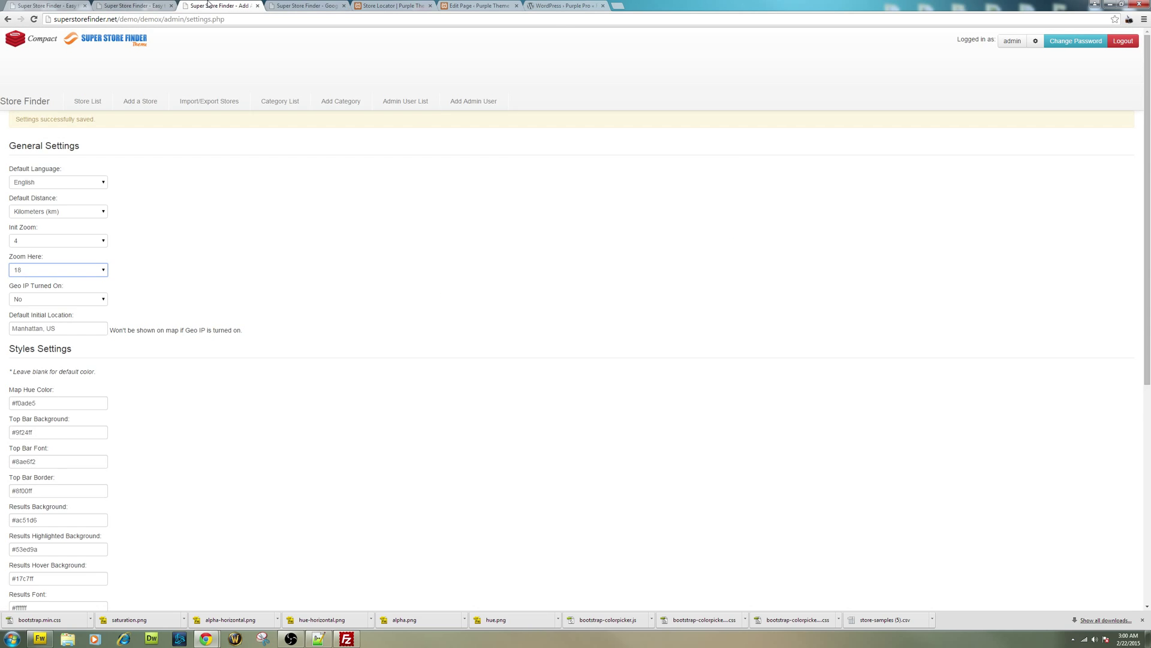
{"action": "left_click", "coordinate": [101, 271]}
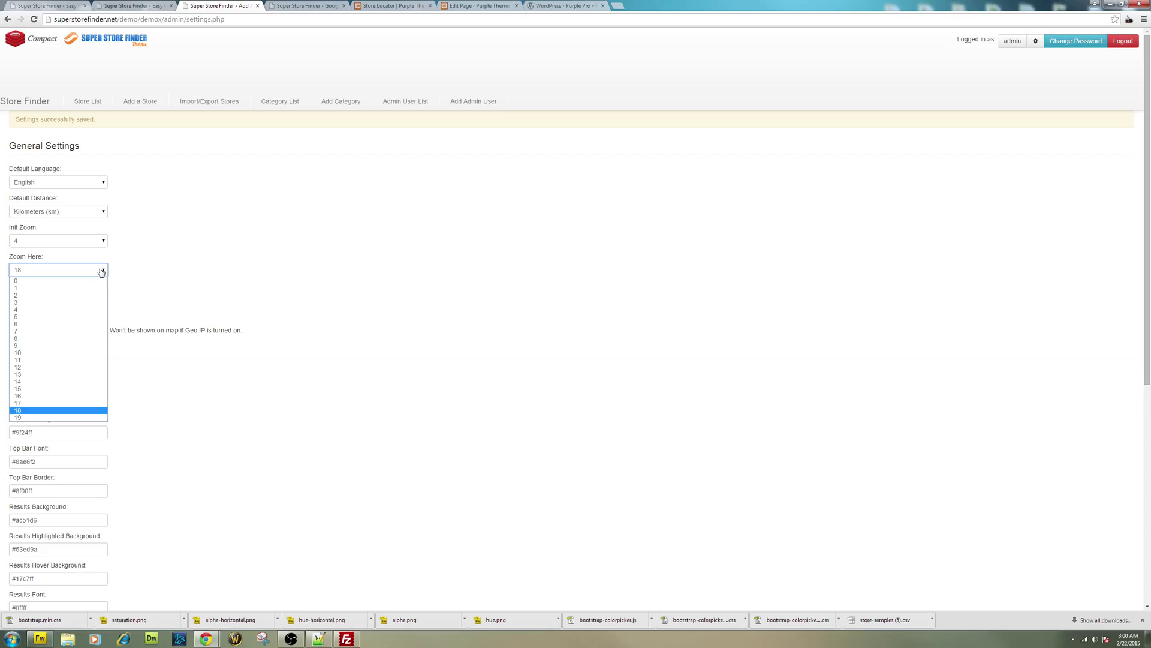
{"action": "left_click", "coordinate": [57, 412]}
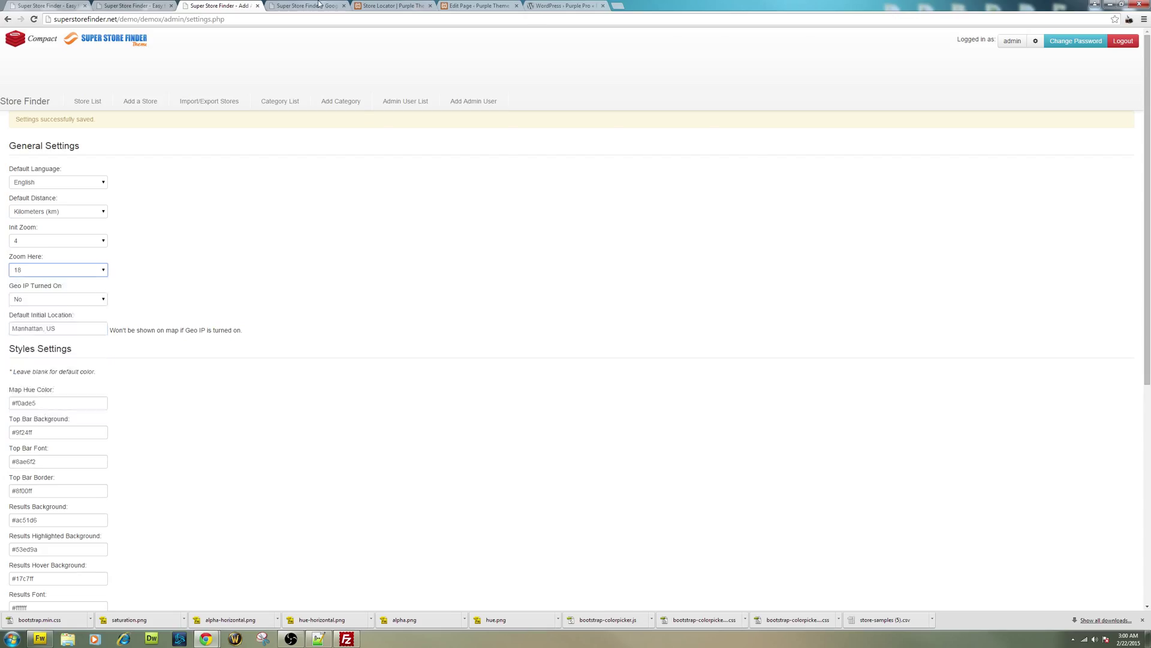
{"action": "key", "text": "ctrl+Tab"}
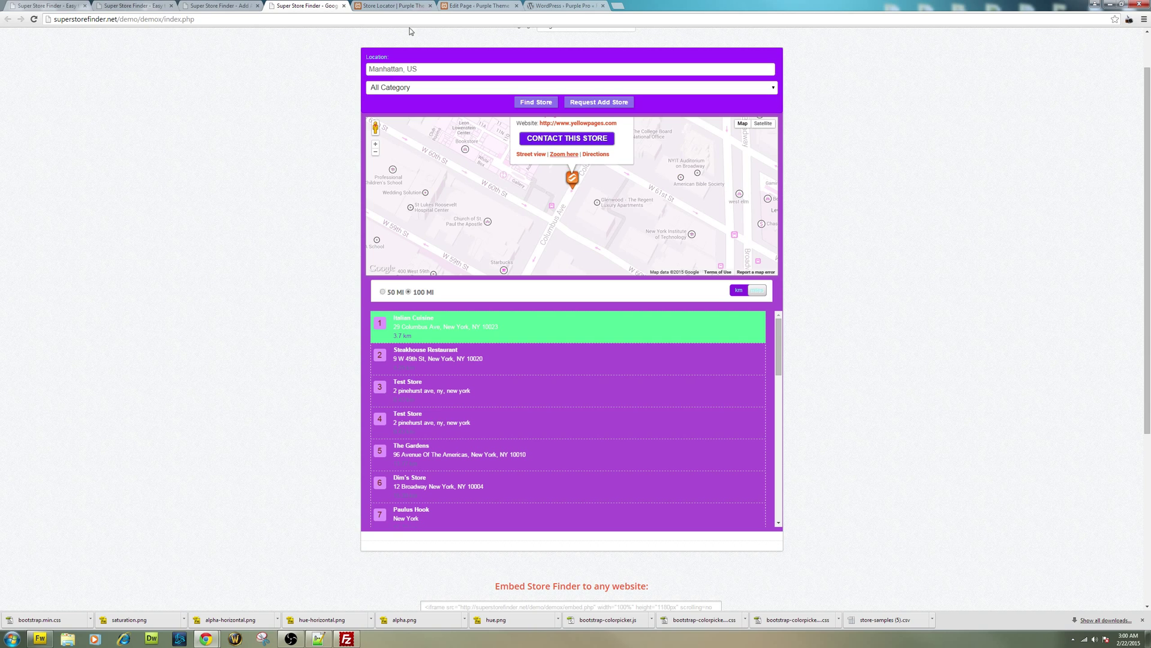
Set the Zoom Here level to 15 on the settings page and save the settings.
{"action": "left_click", "coordinate": [227, 6]}
{"action": "left_click", "coordinate": [88, 276]}
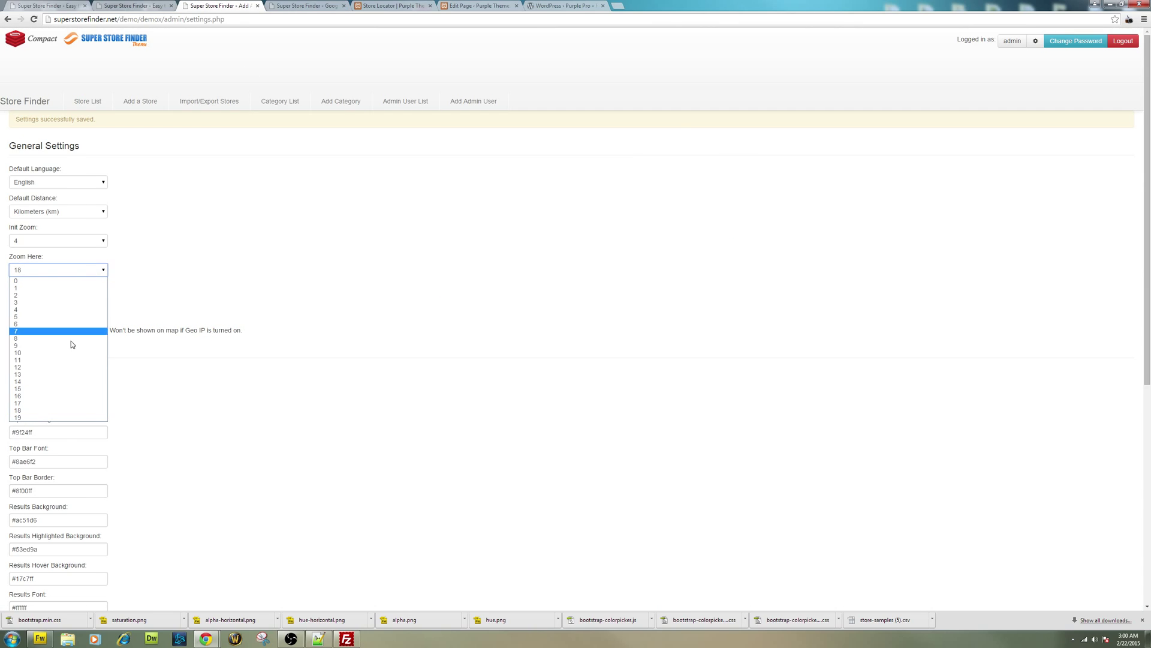
{"action": "key", "text": "Escape"}
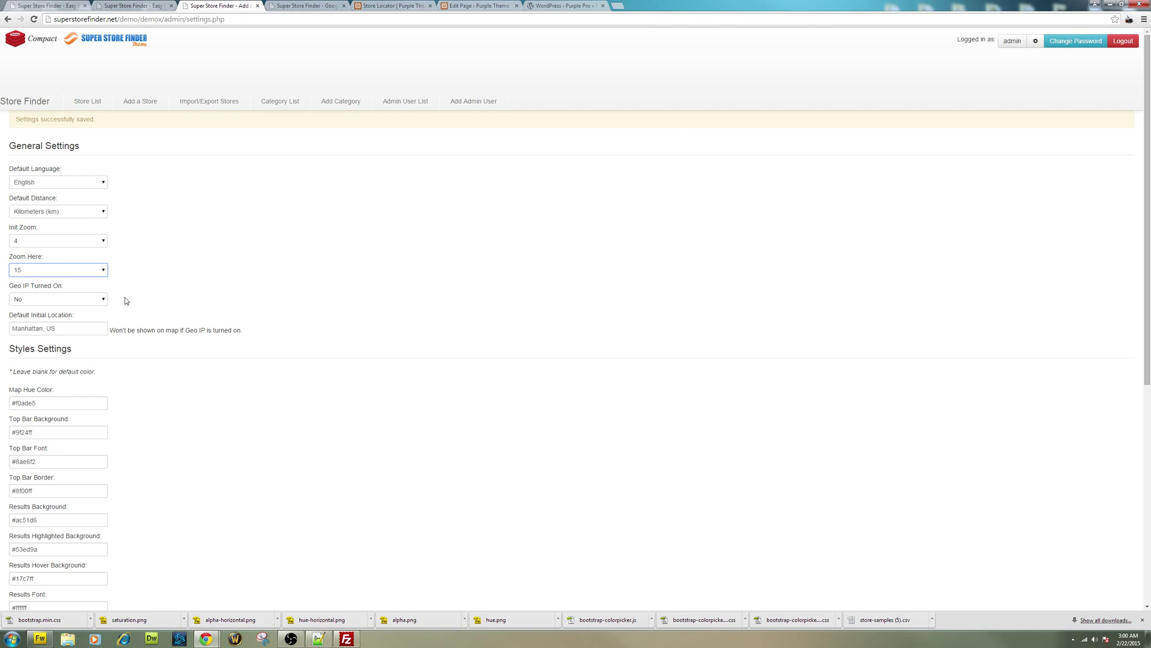
{"action": "scroll", "coordinate": [180, 288], "scroll_direction": "down", "scroll_amount": 5}
{"action": "left_click", "coordinate": [104, 559]}
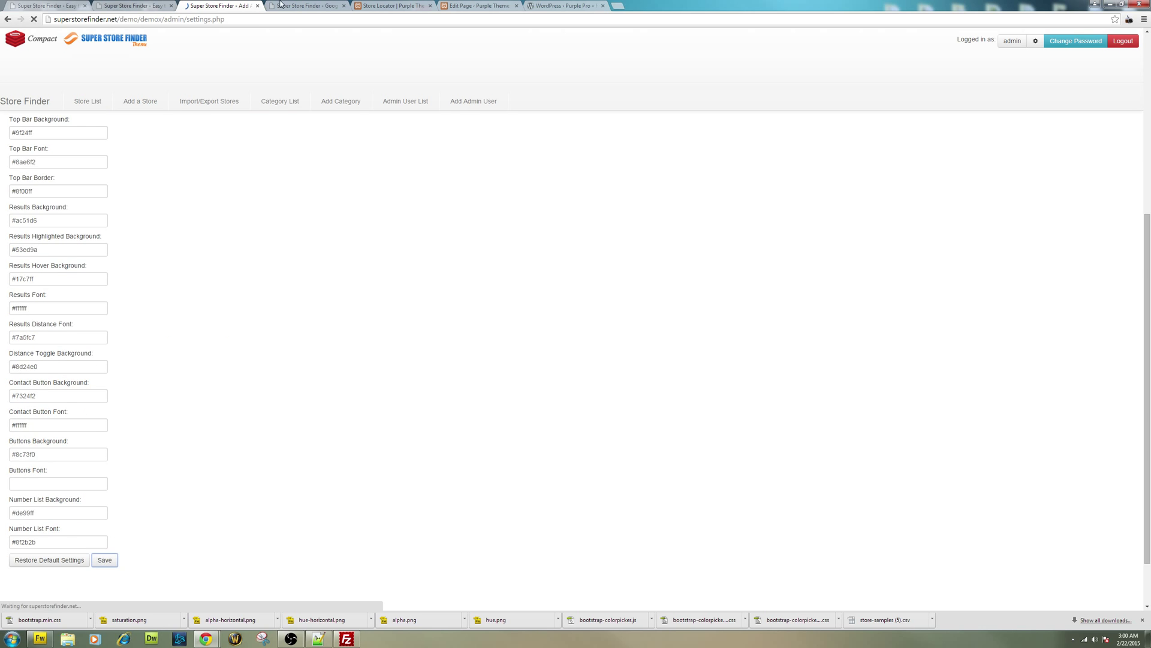
Reload the front end and use Zoom here on the Italian Cuisine store to check the map's zoom level.
{"action": "key", "text": "ctrl+Tab"}
{"action": "key", "text": "F5"}
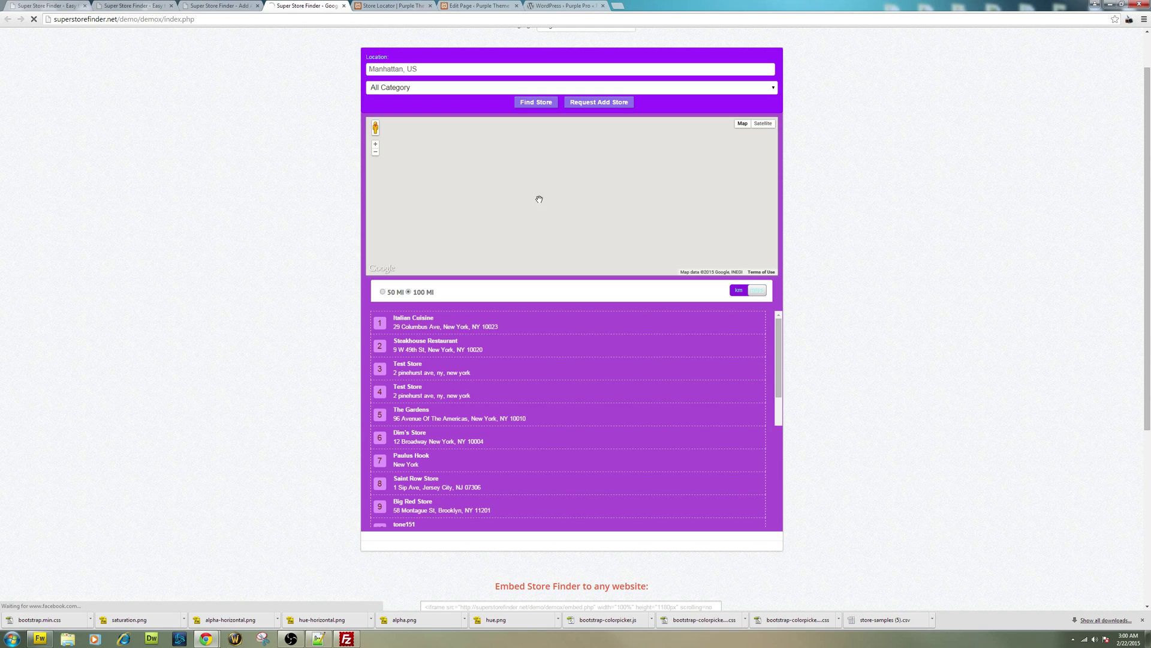
{"action": "scroll", "coordinate": [569, 161], "scroll_direction": "down", "scroll_amount": 2}
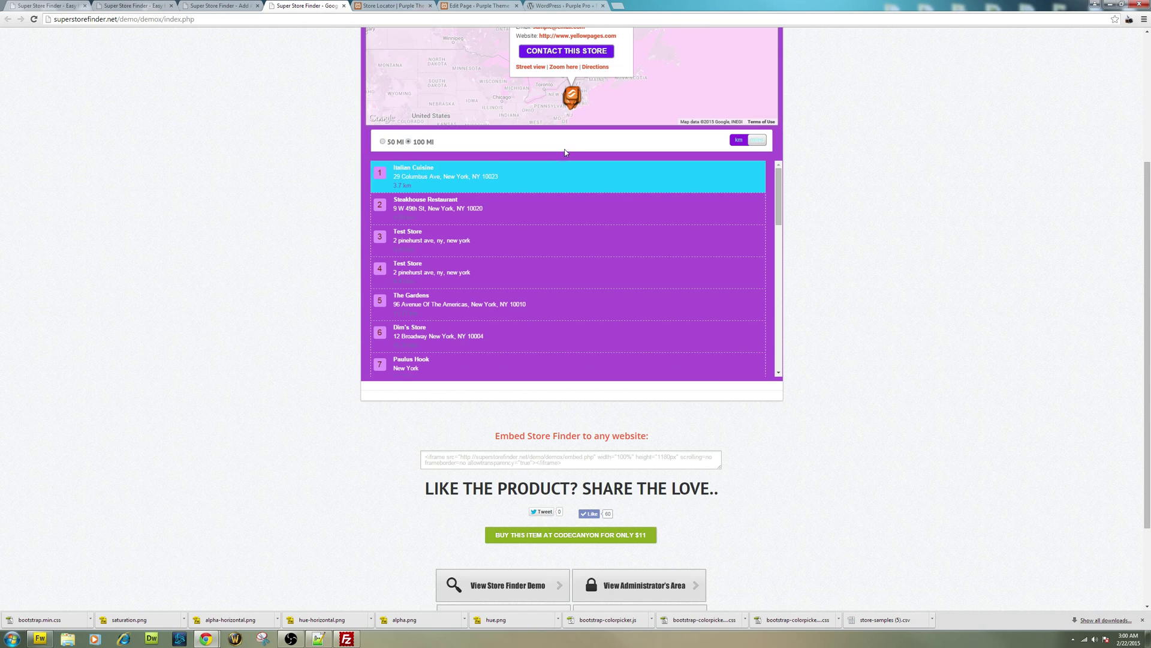
{"action": "left_click", "coordinate": [569, 84]}
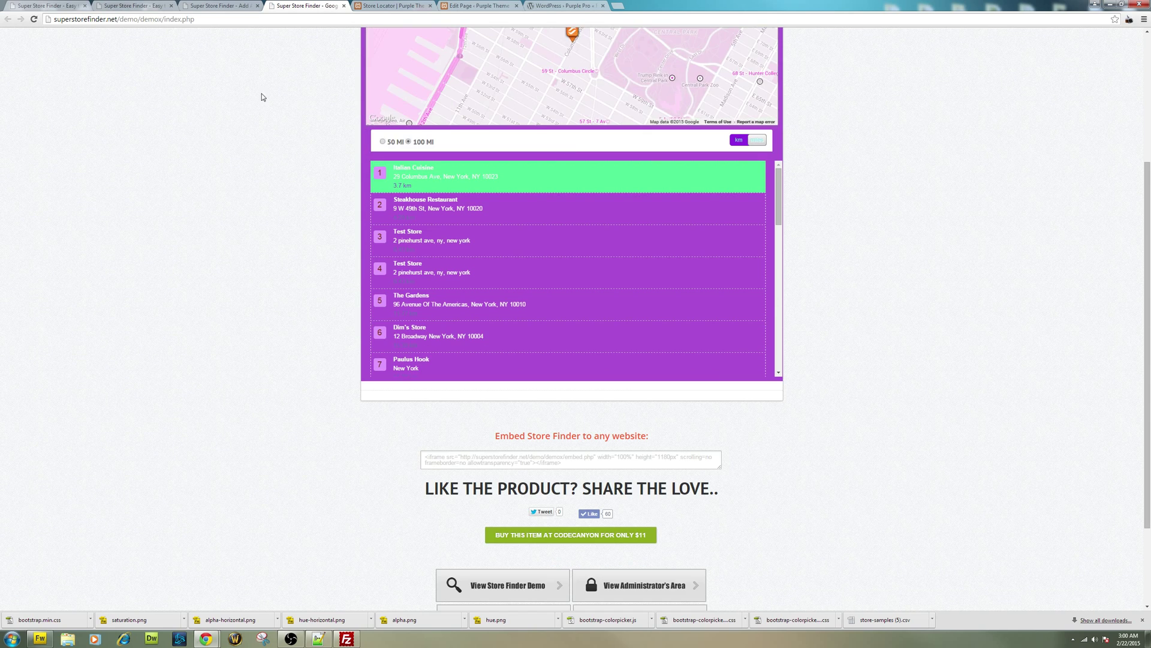
{"action": "scroll", "coordinate": [264, 99], "scroll_direction": "up", "scroll_amount": 2}
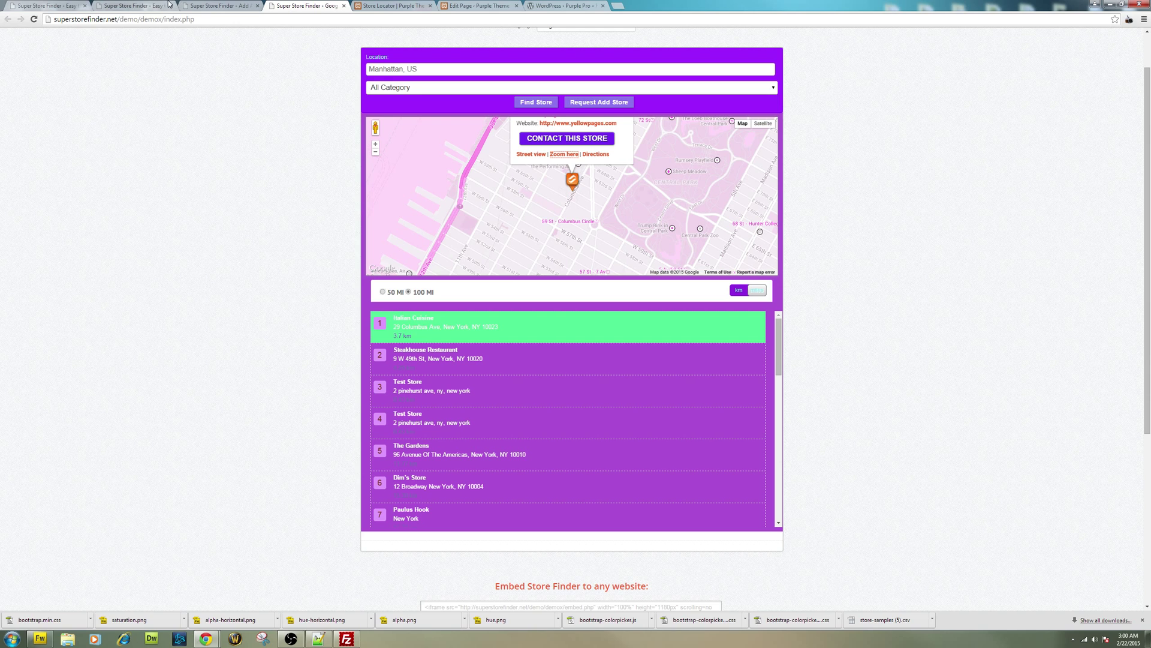
Return to the settings page and examine the options for Geo IP Turned On.
{"action": "left_click", "coordinate": [216, 6]}
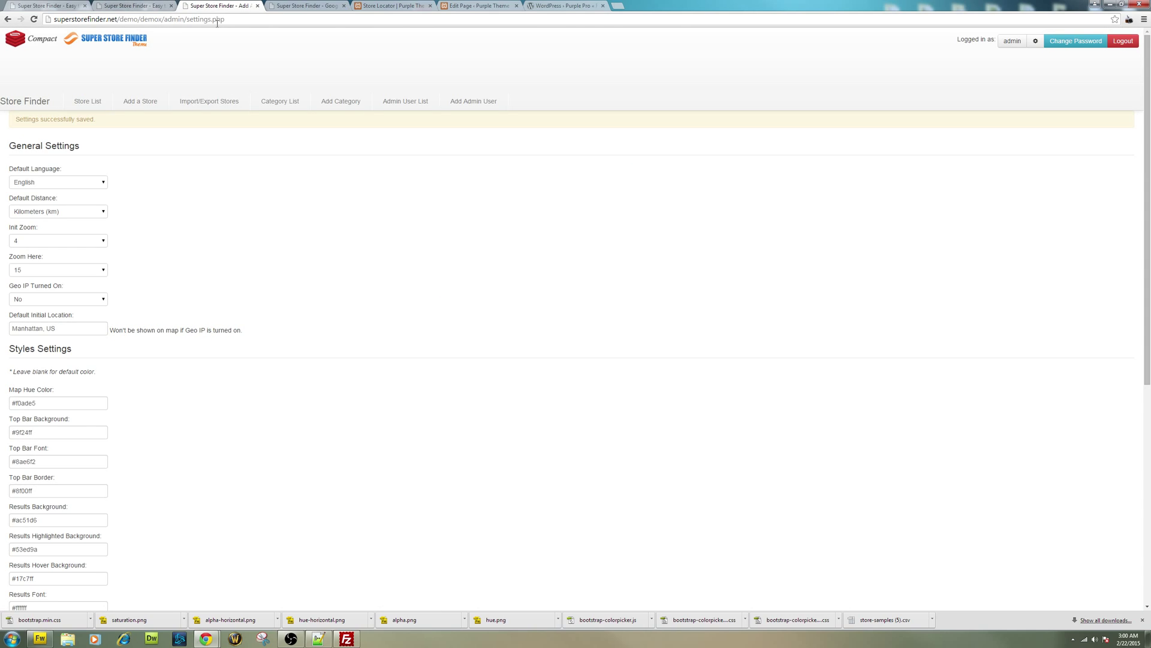
{"action": "left_click", "coordinate": [104, 301]}
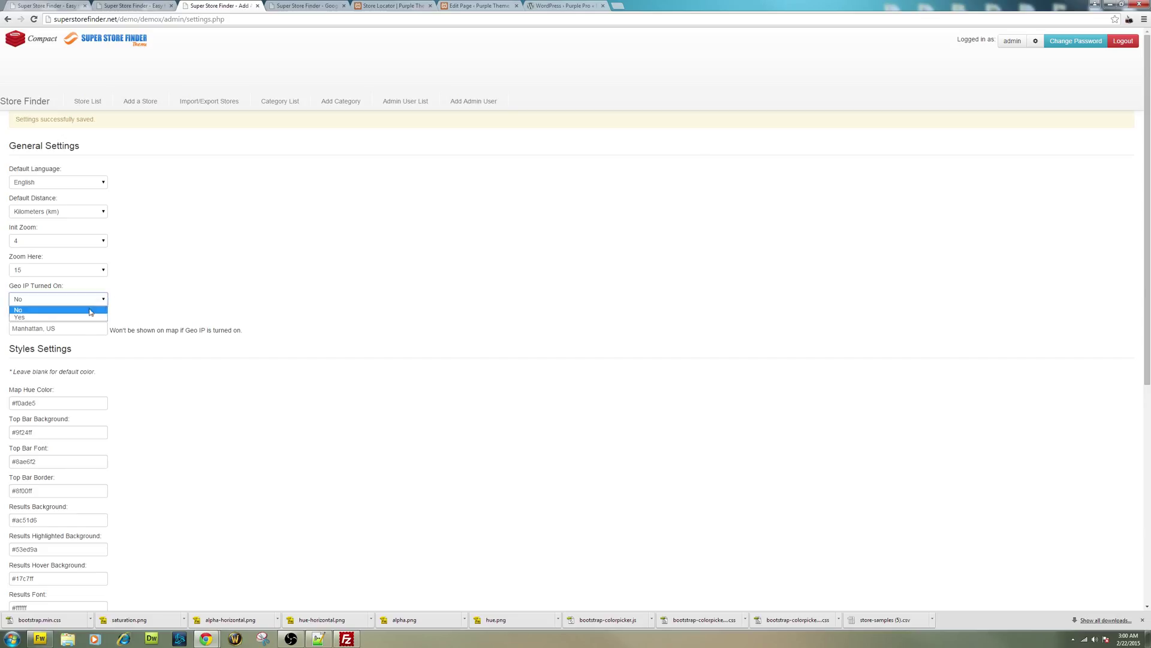
{"action": "left_click", "coordinate": [254, 264]}
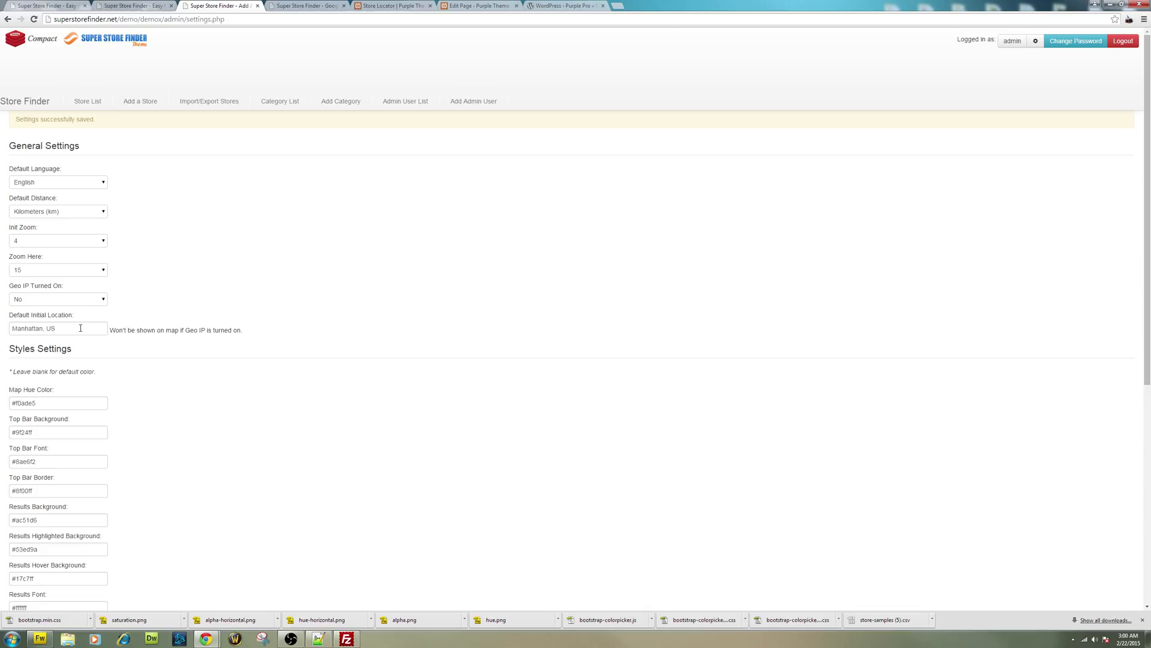
Set the Default Initial Location to New York, US.
{"action": "left_click_drag", "start_coordinate": [80, 328], "coordinate": [3, 329]}
{"action": "type", "text": "New Yo"}
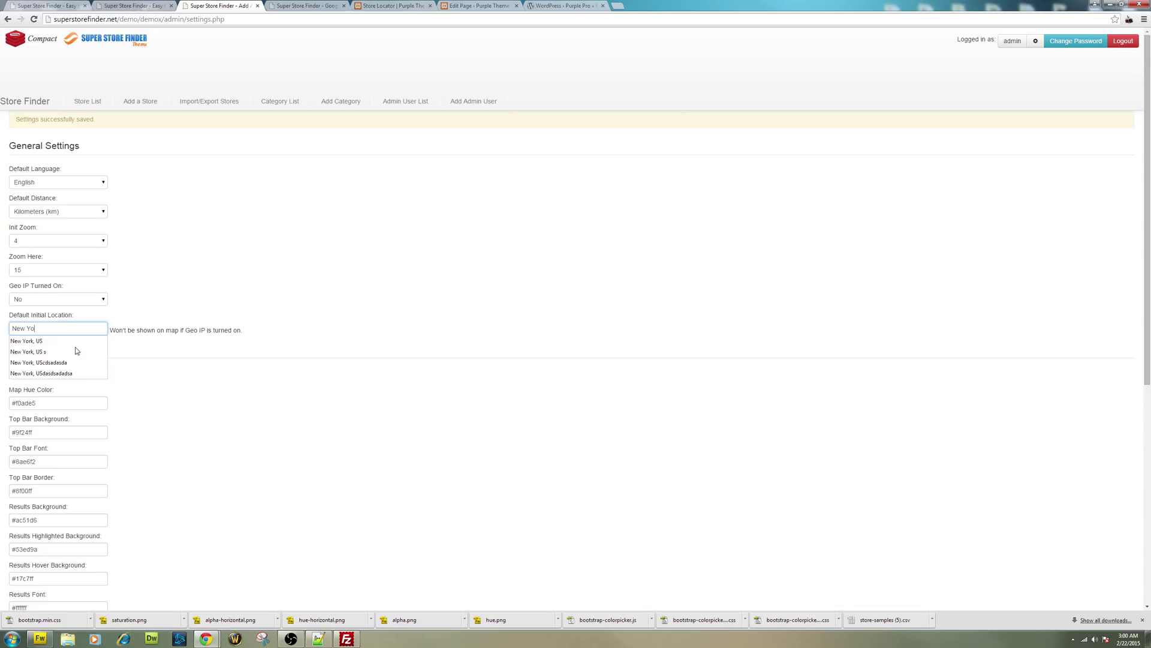
{"action": "type", "text": "rk, US"}
Set the Init Zoom level to 9 and save the settings.
{"action": "left_click", "coordinate": [78, 241]}
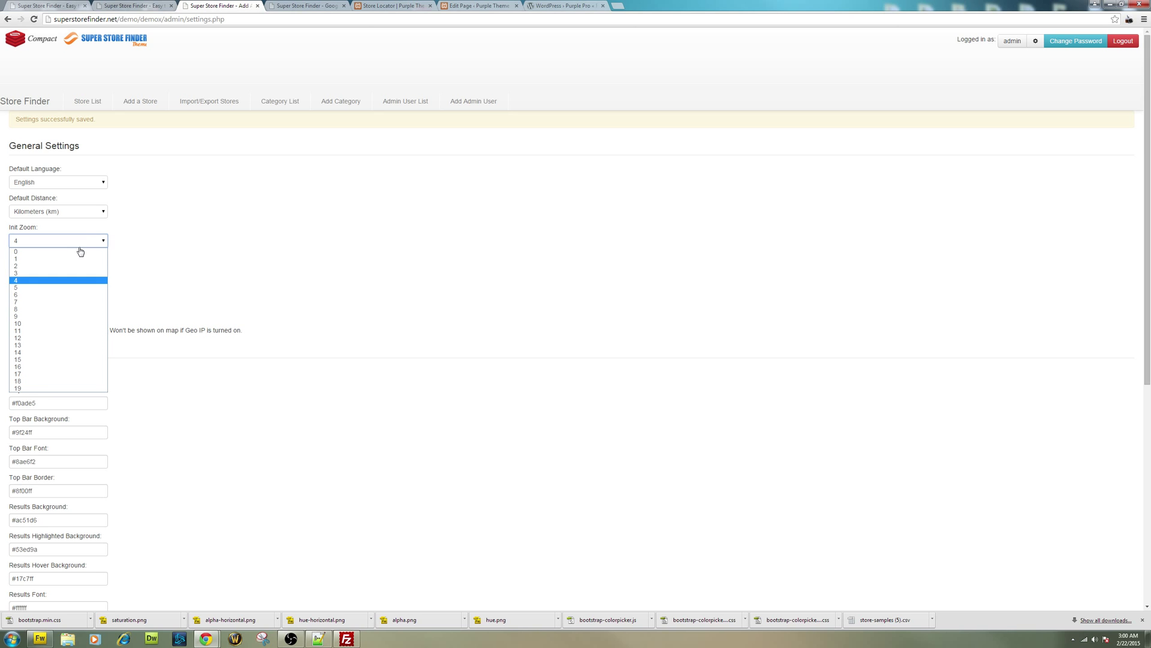
{"action": "left_click", "coordinate": [66, 316]}
{"action": "scroll", "coordinate": [185, 416], "scroll_direction": "down", "scroll_amount": 6}
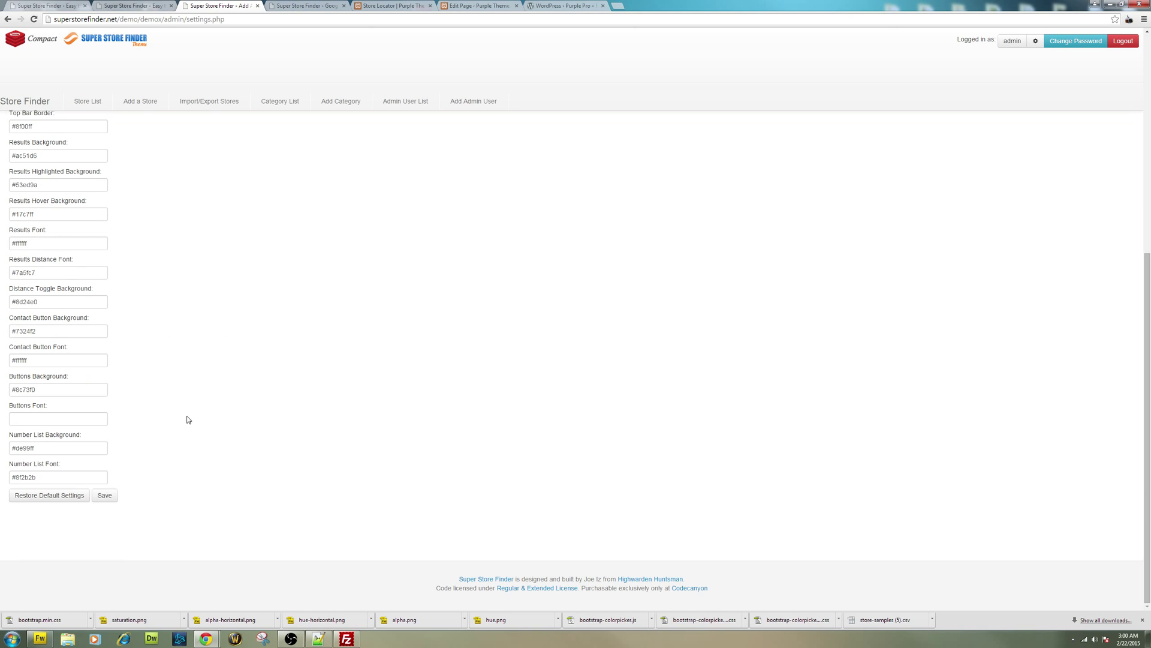
{"action": "left_click", "coordinate": [106, 495]}
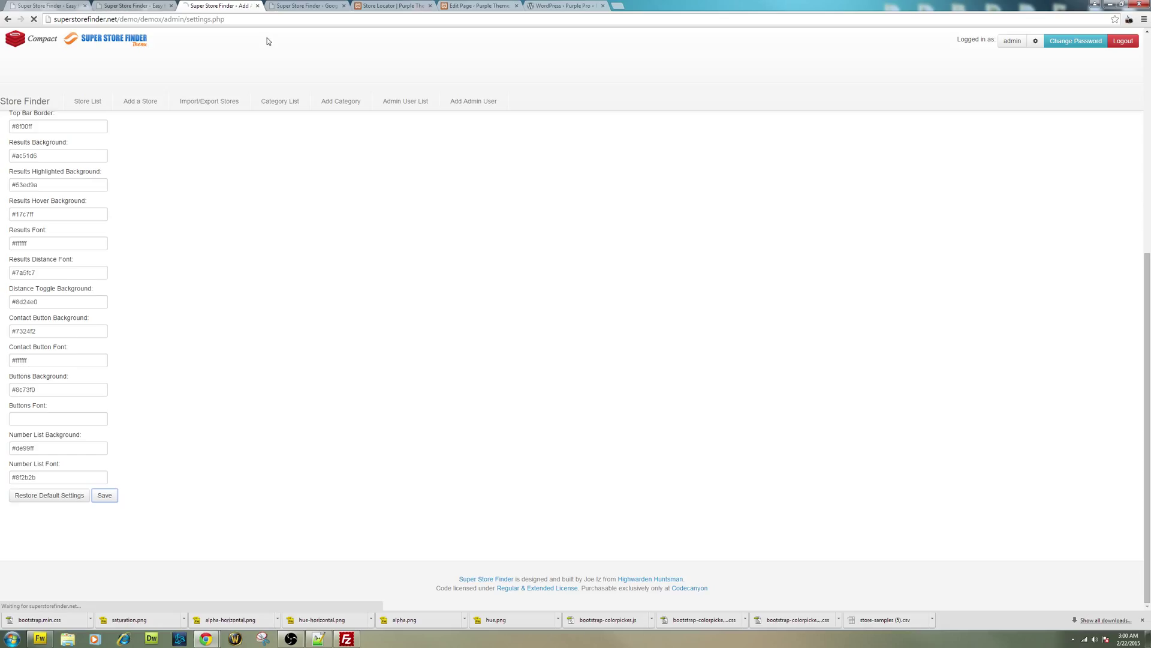
Reload the store finder front end to check the map's initial location and zoom level.
{"action": "left_click", "coordinate": [291, 6]}
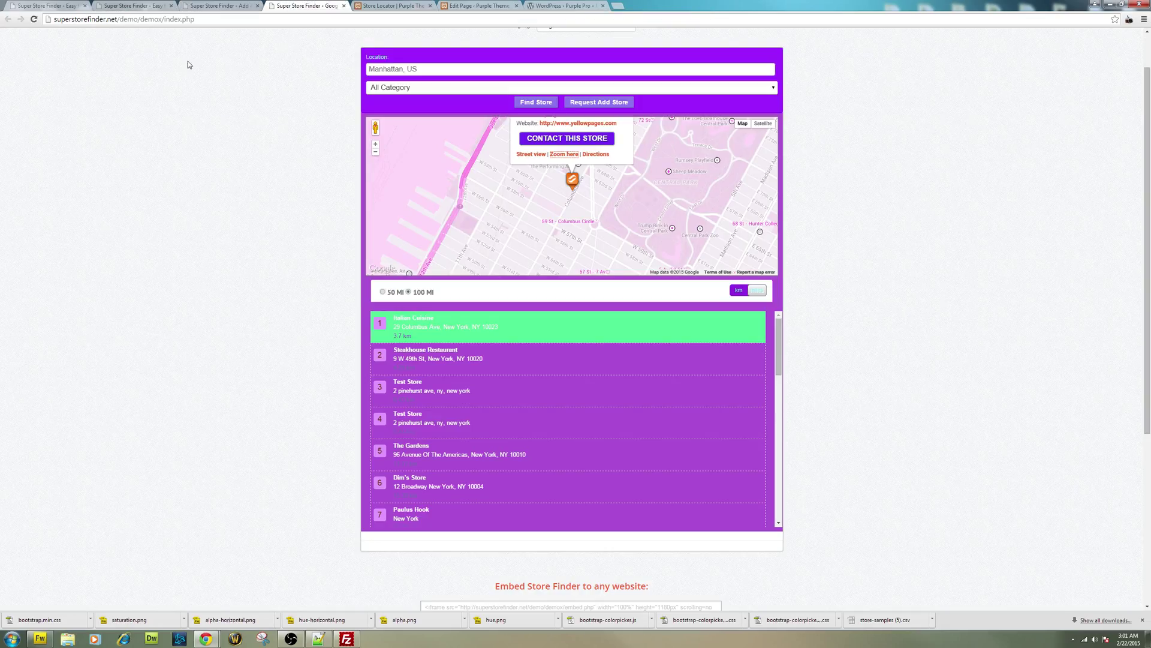
{"action": "key", "text": "F5"}
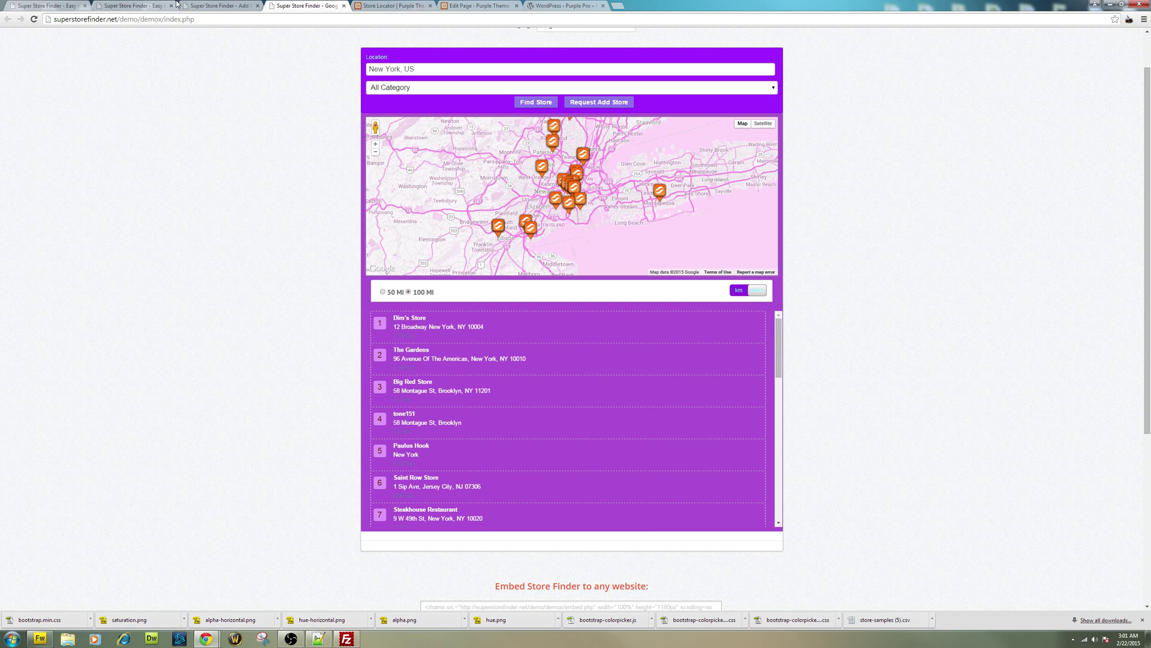
Look over the Styles Settings, then study the user guide's Configuring Settings section showing which map element each color field controls.
{"action": "left_click", "coordinate": [201, 6]}
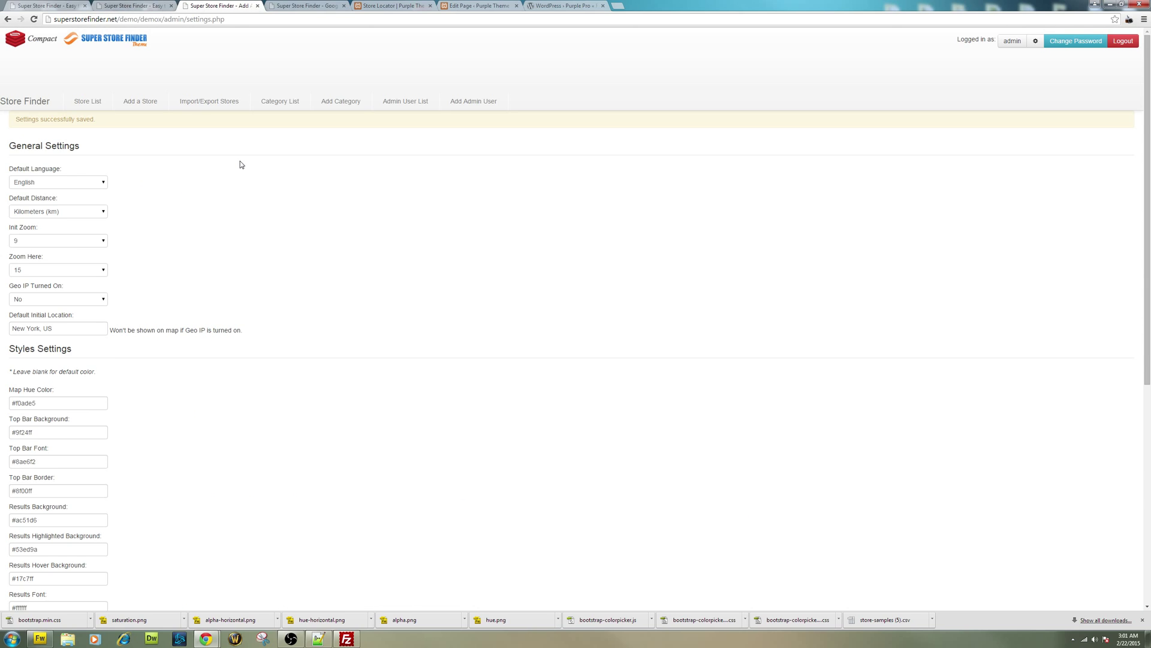
{"action": "scroll", "coordinate": [239, 164], "scroll_direction": "down", "scroll_amount": 3}
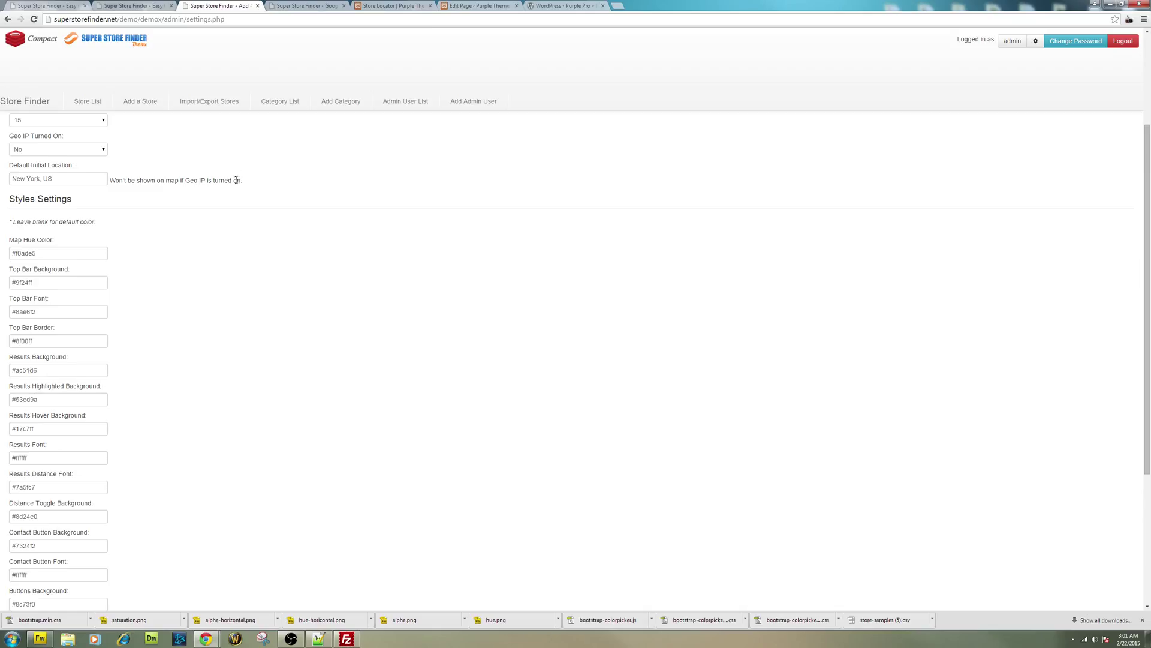
{"action": "scroll", "coordinate": [232, 190], "scroll_direction": "down", "scroll_amount": 3}
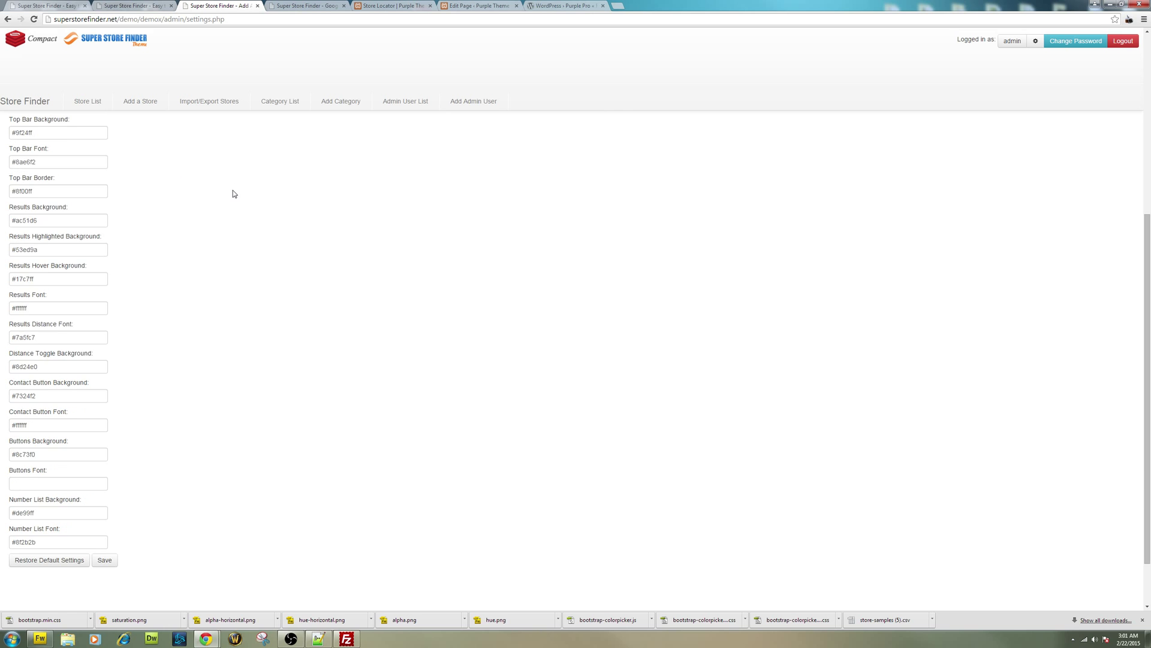
{"action": "left_click", "coordinate": [146, 5]}
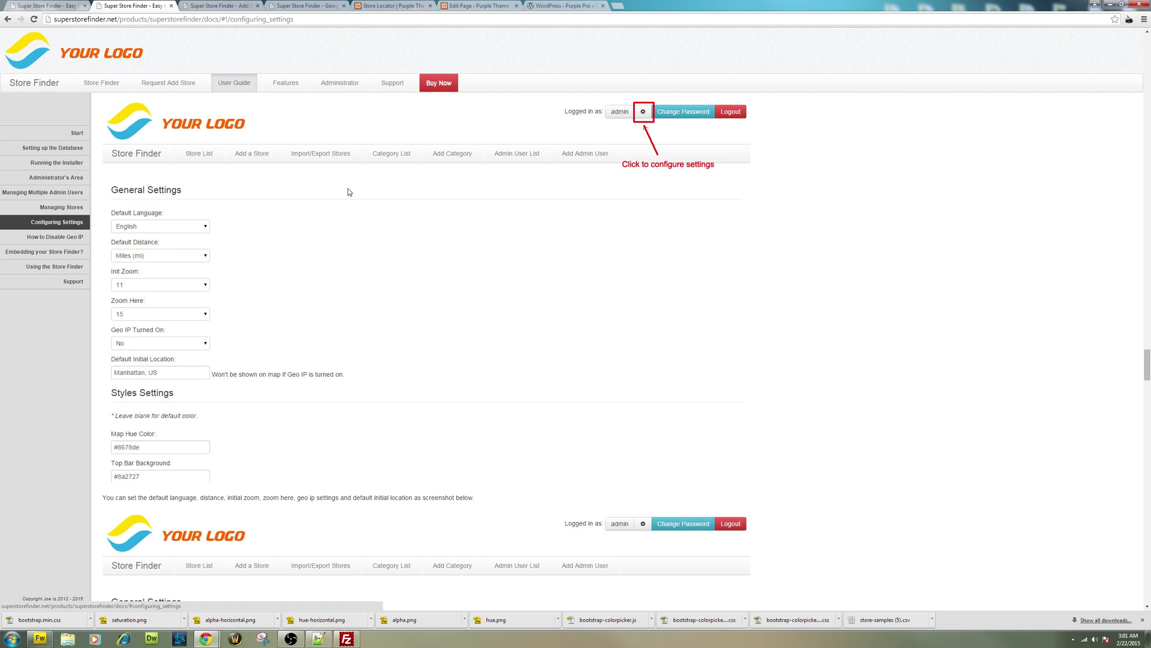
{"action": "scroll", "coordinate": [349, 191], "scroll_direction": "down", "scroll_amount": 3}
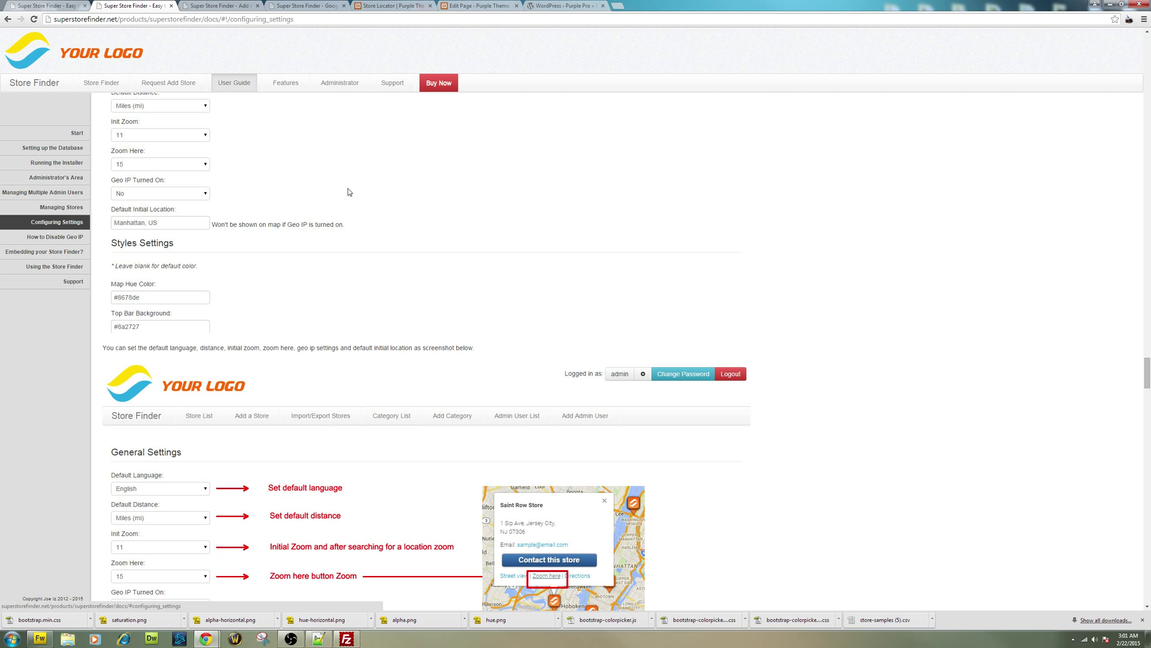
{"action": "scroll", "coordinate": [349, 191], "scroll_direction": "down", "scroll_amount": 3}
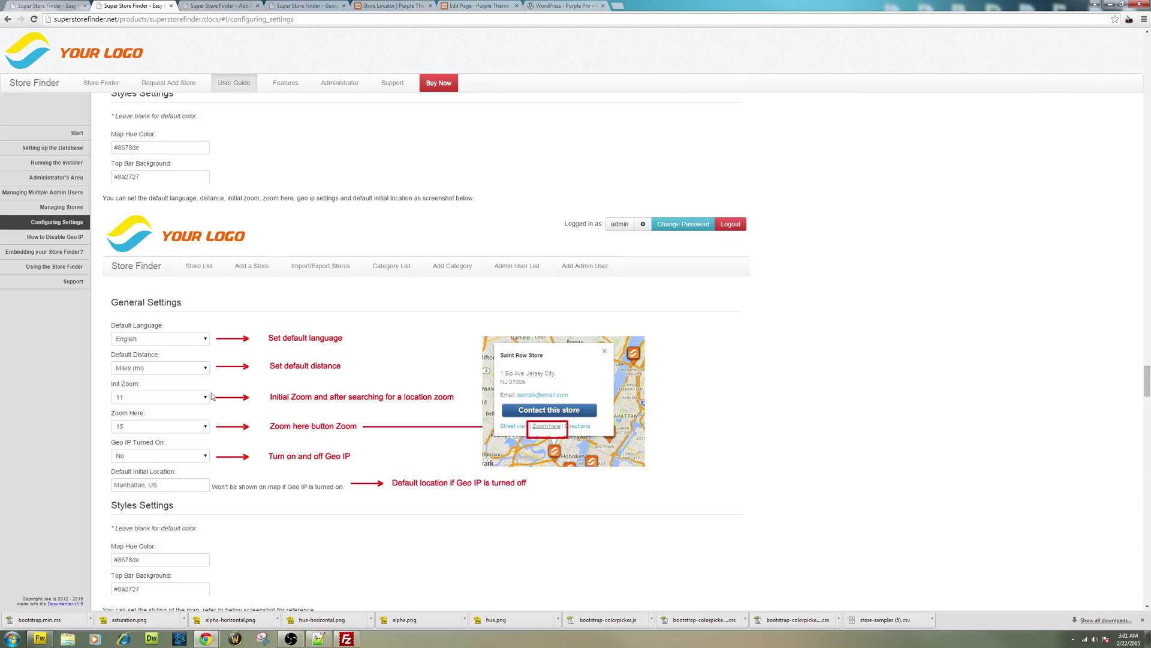
{"action": "scroll", "coordinate": [629, 255], "scroll_direction": "down", "scroll_amount": 7}
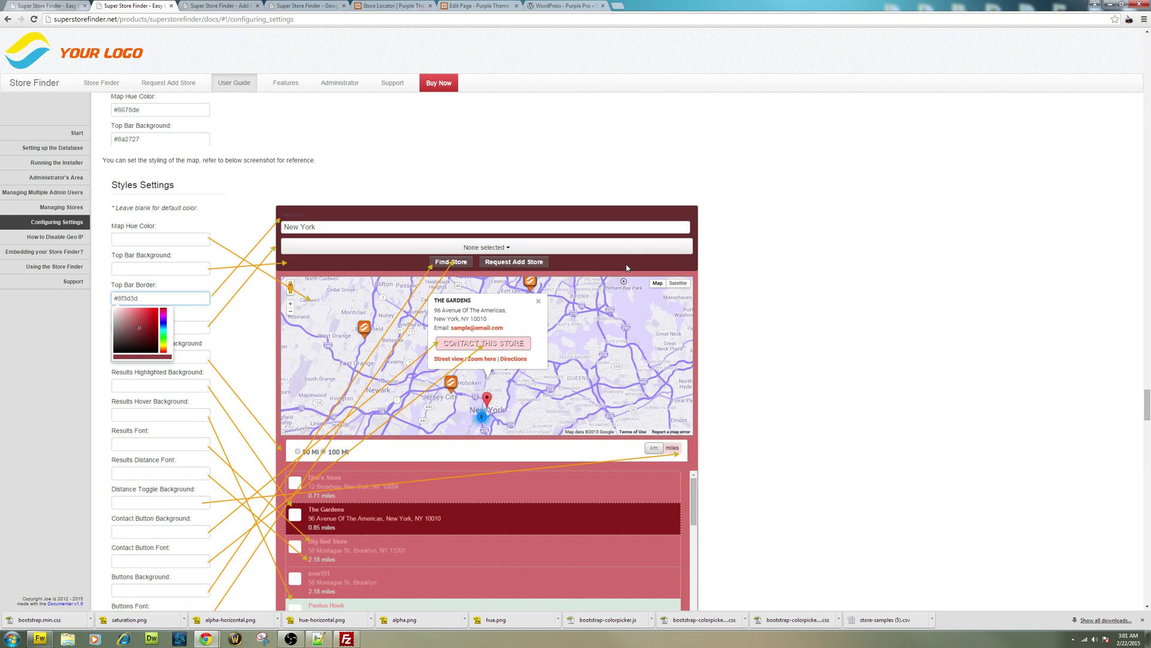
{"action": "scroll", "coordinate": [629, 257], "scroll_direction": "down", "scroll_amount": 2}
{"action": "left_click_drag", "start_coordinate": [1144, 409], "coordinate": [1148, 406]}
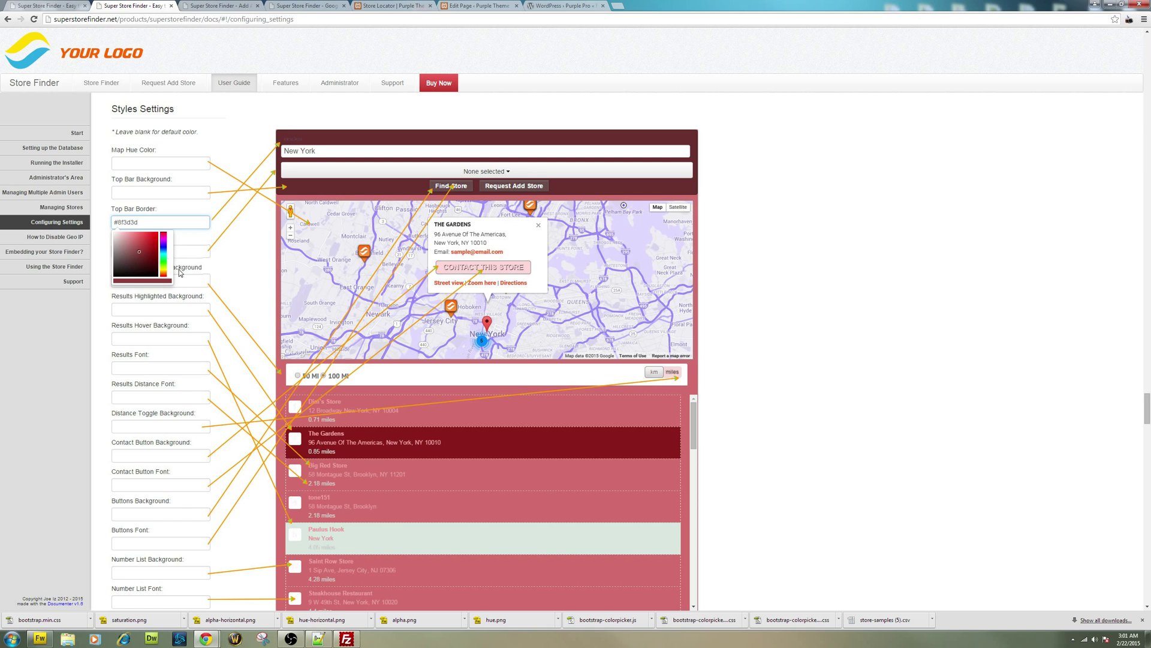
{"action": "scroll", "coordinate": [197, 250], "scroll_direction": "down", "scroll_amount": 3}
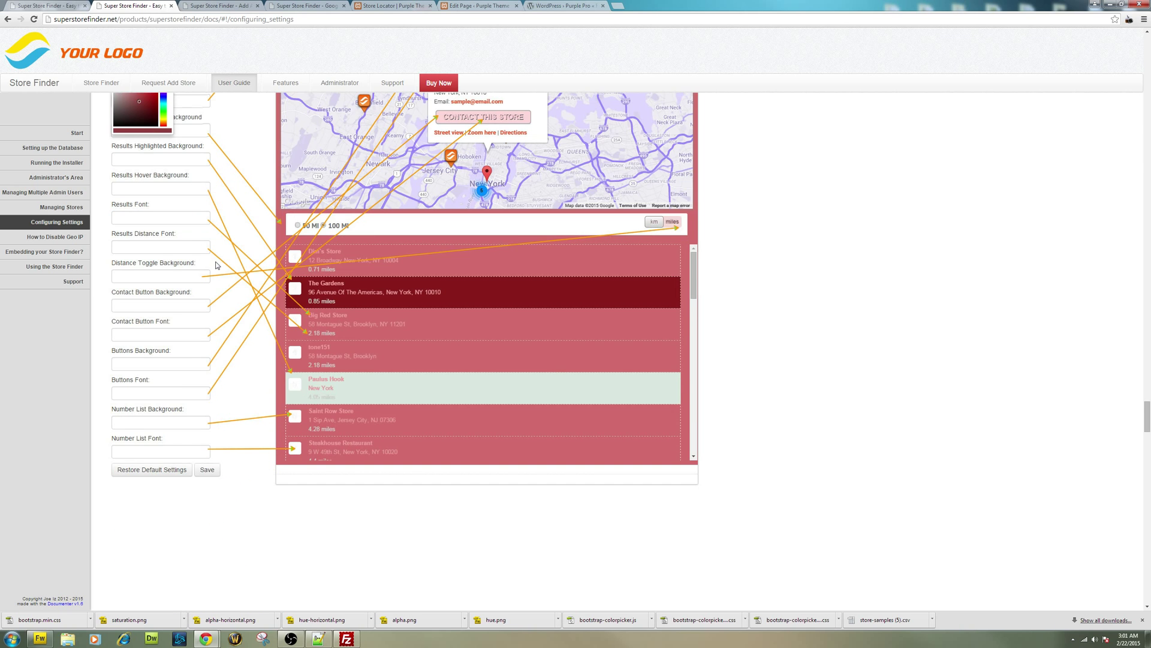
{"action": "scroll", "coordinate": [216, 263], "scroll_direction": "up", "scroll_amount": 3}
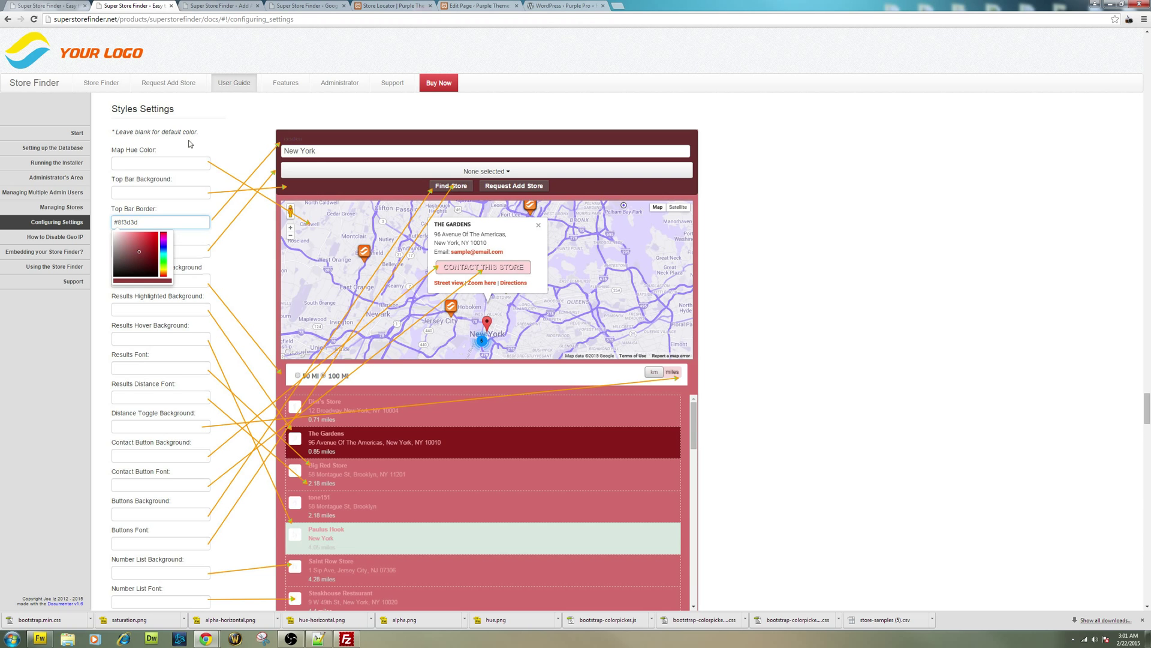
{"action": "scroll", "coordinate": [225, 157], "scroll_direction": "down", "scroll_amount": 3}
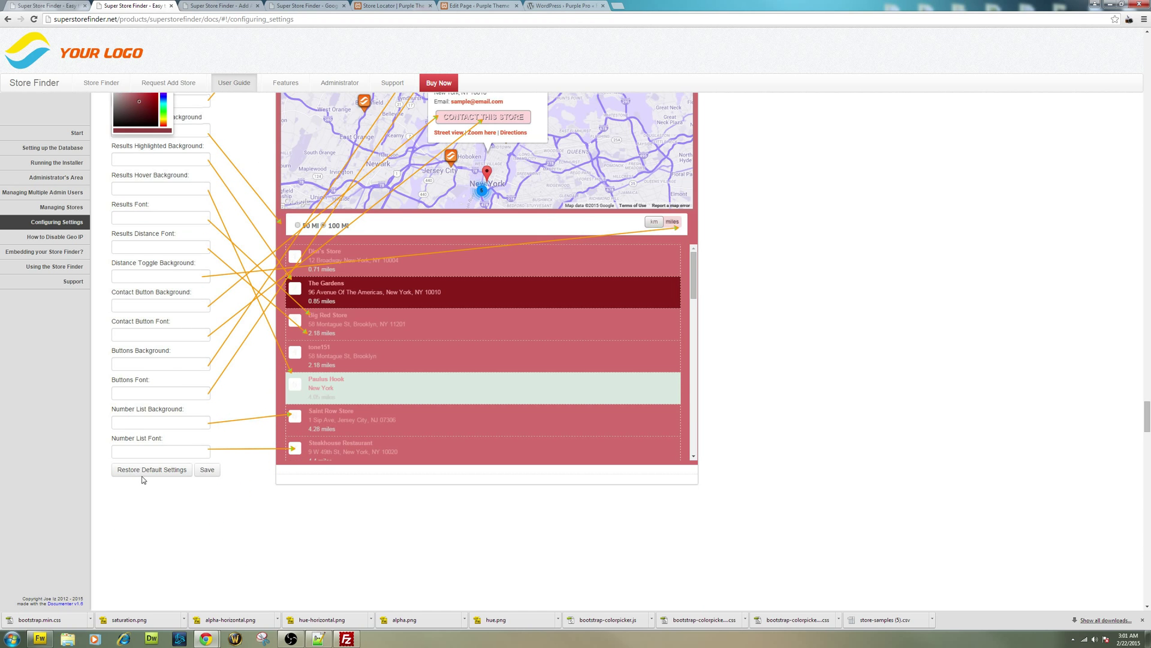
{"action": "scroll", "coordinate": [189, 447], "scroll_direction": "up", "scroll_amount": 5}
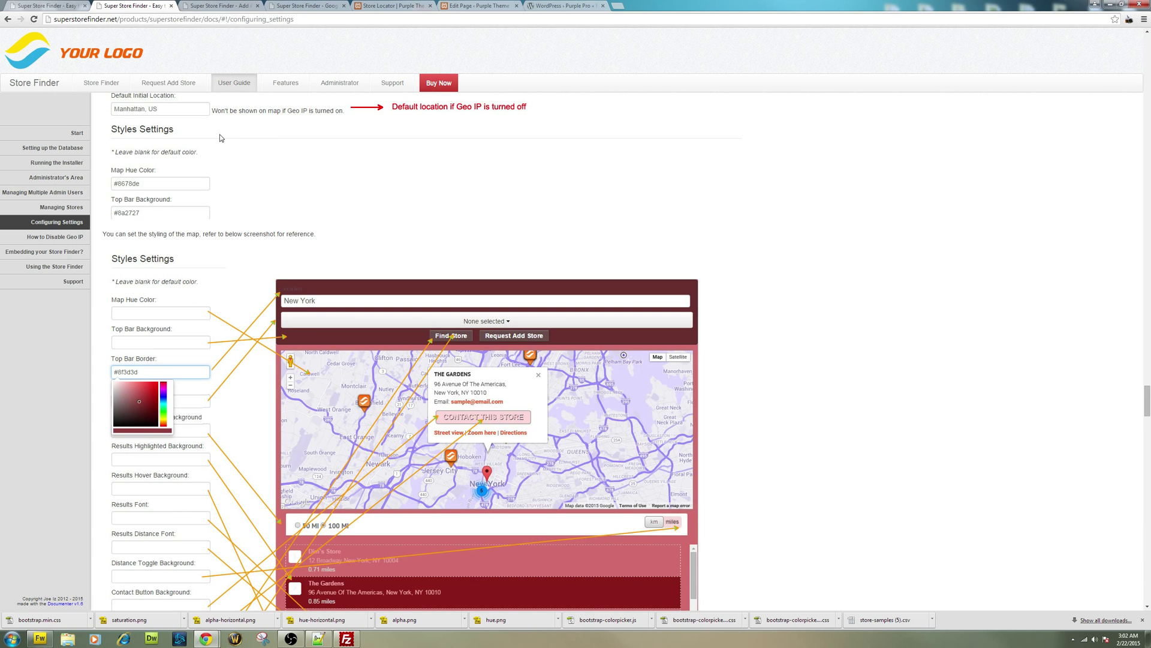
Open the Super Store Finder site from the front end's footer in a separate tab and view its responsive version demo.
{"action": "left_click", "coordinate": [324, 5]}
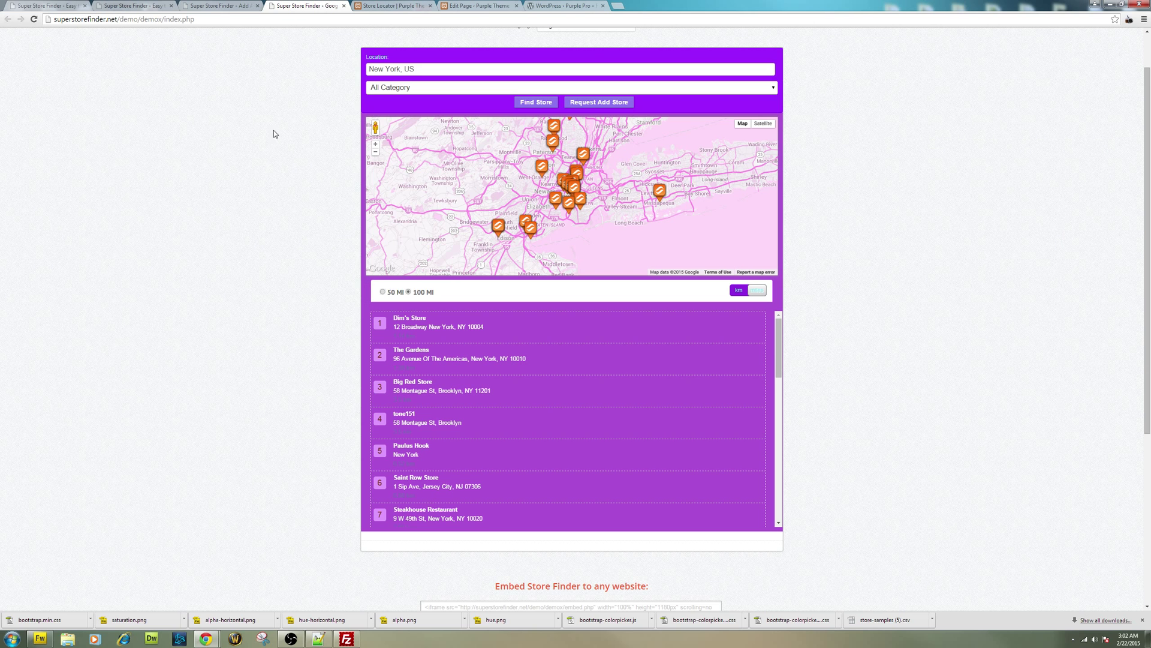
{"action": "scroll", "coordinate": [367, 415], "scroll_direction": "down", "scroll_amount": 5}
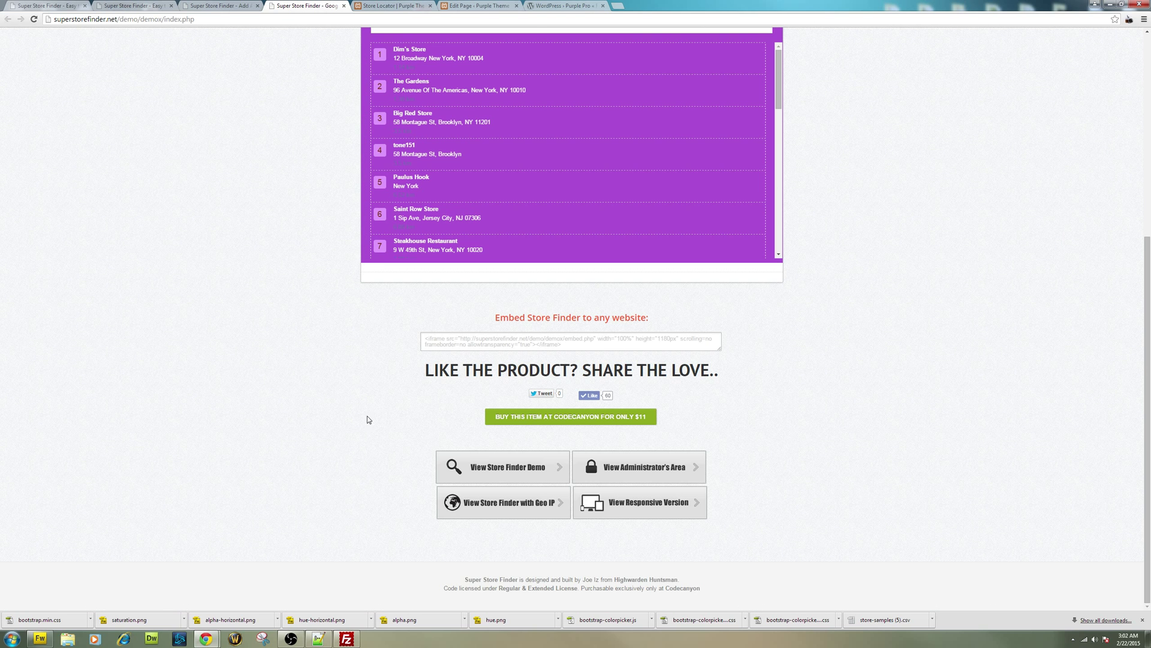
{"action": "right_click", "coordinate": [478, 583]}
{"action": "left_click", "coordinate": [491, 517]}
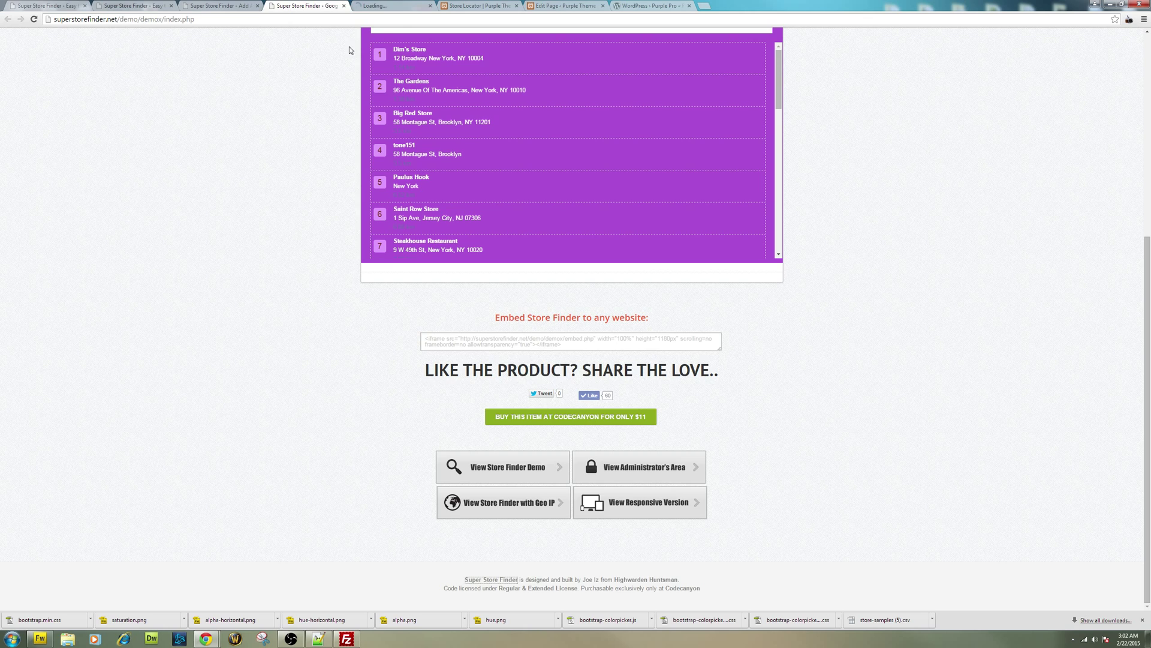
{"action": "left_click", "coordinate": [397, 4]}
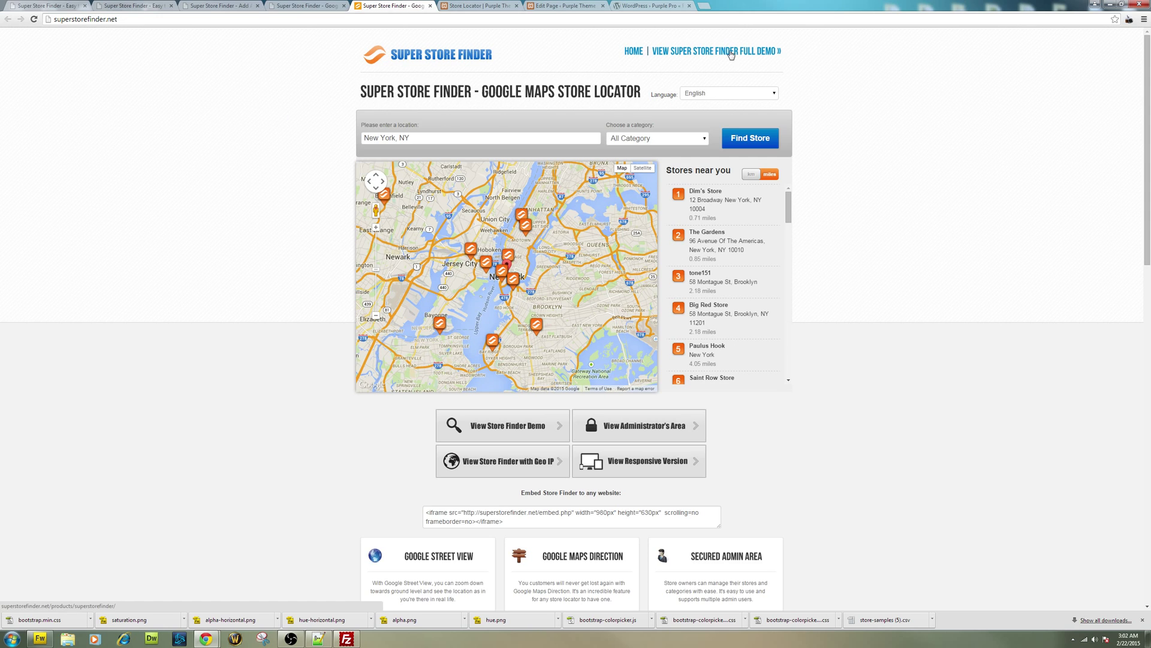
{"action": "left_click", "coordinate": [645, 456]}
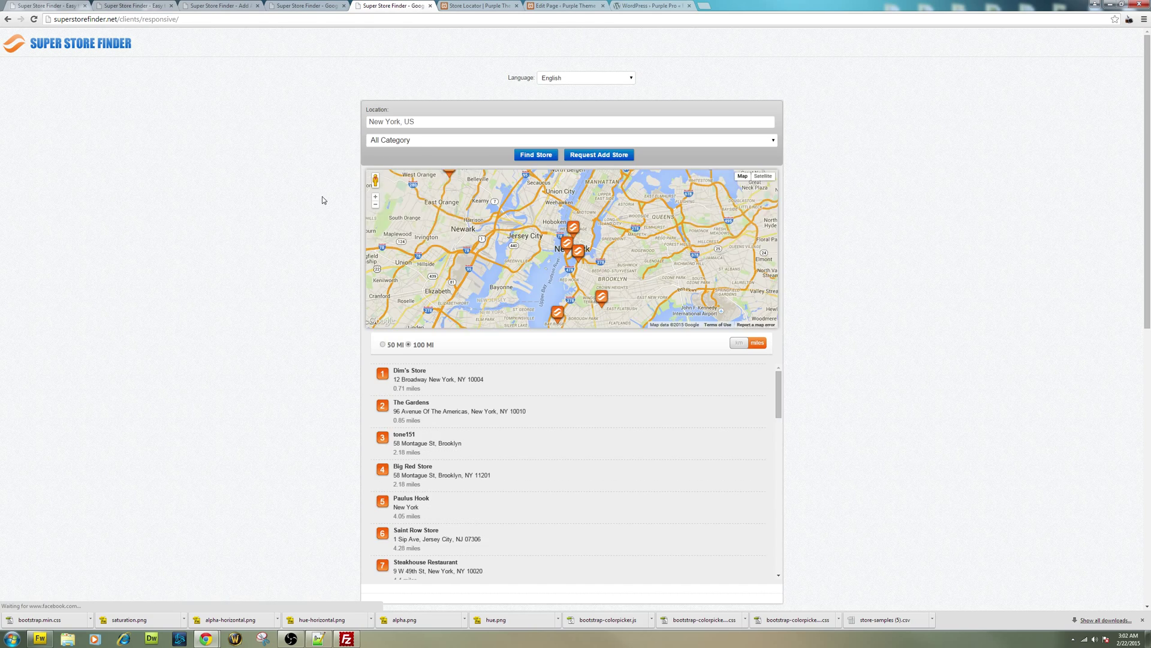
{"action": "scroll", "coordinate": [322, 198], "scroll_direction": "down", "scroll_amount": 3}
{"action": "scroll", "coordinate": [322, 198], "scroll_direction": "up", "scroll_amount": 3}
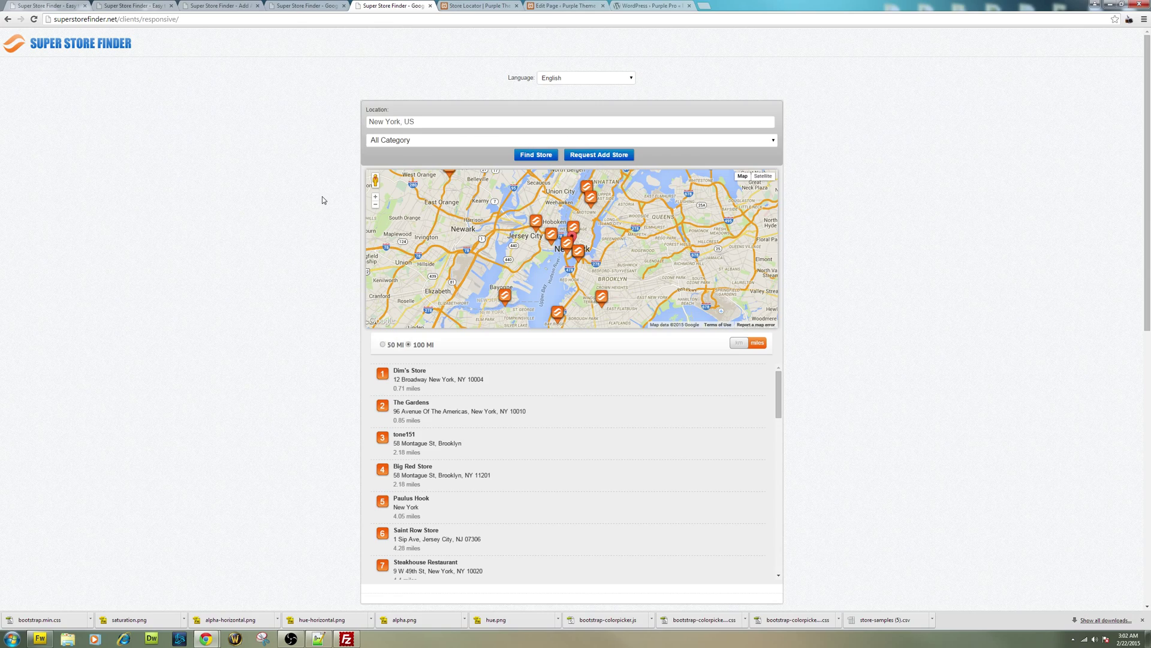
Compare the default and customized store finder demos with the WordPress Purple Theme's Store Locator page.
{"action": "left_click", "coordinate": [306, 5]}
{"action": "left_click", "coordinate": [453, 6]}
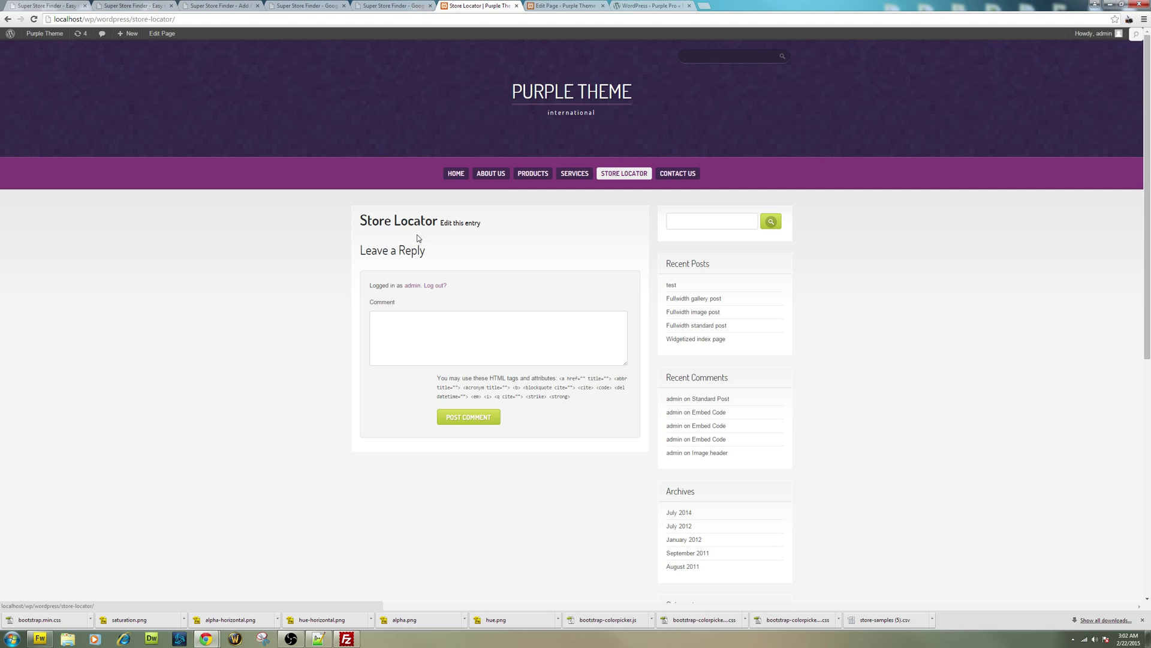
{"action": "left_click", "coordinate": [395, 5]}
{"action": "left_click", "coordinate": [292, 5]}
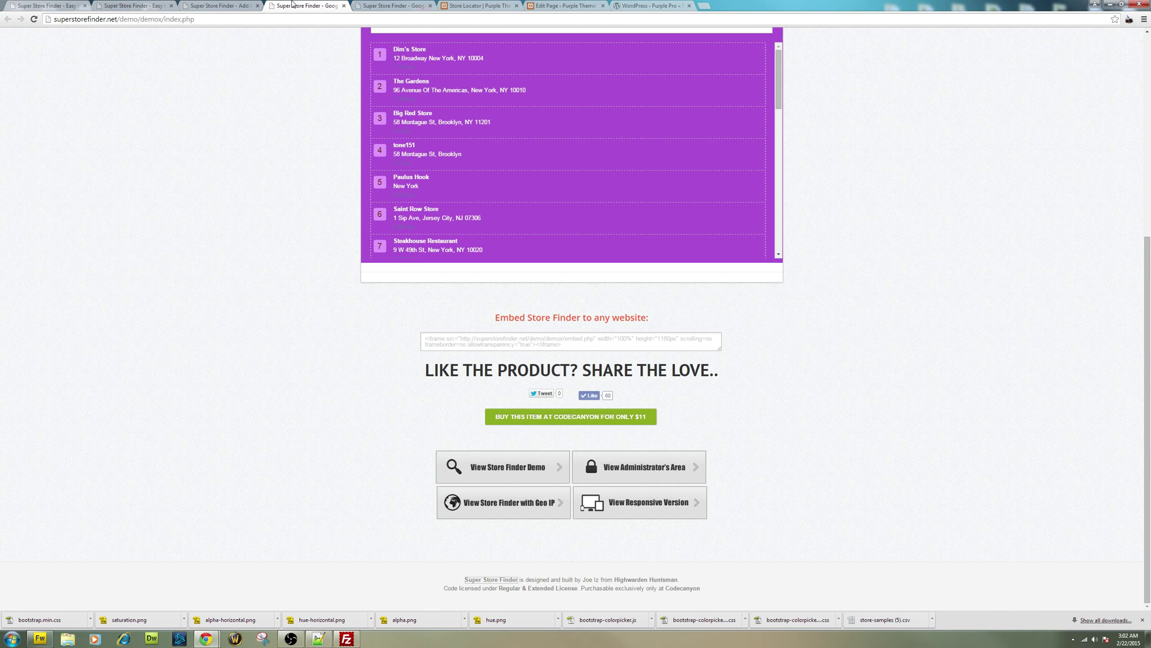
Return to the admin settings and set the Map Hue Color to light purple #d0b0e8.
{"action": "left_click", "coordinate": [240, 6]}
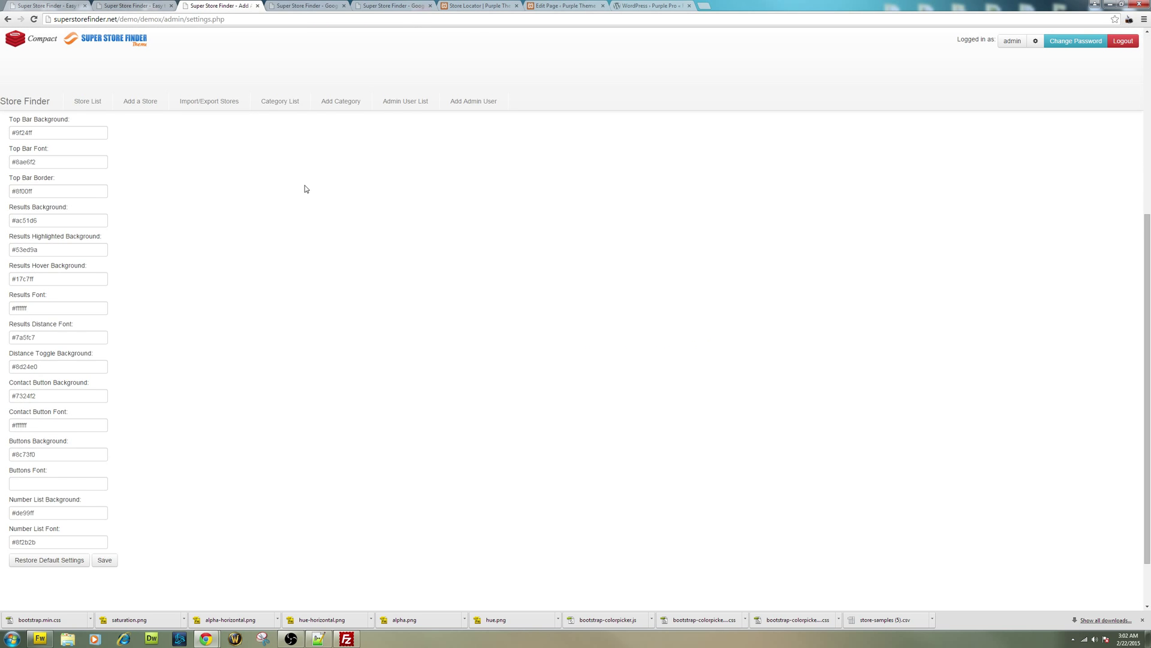
{"action": "scroll", "coordinate": [304, 189], "scroll_direction": "up", "scroll_amount": 3}
{"action": "left_click", "coordinate": [71, 253]}
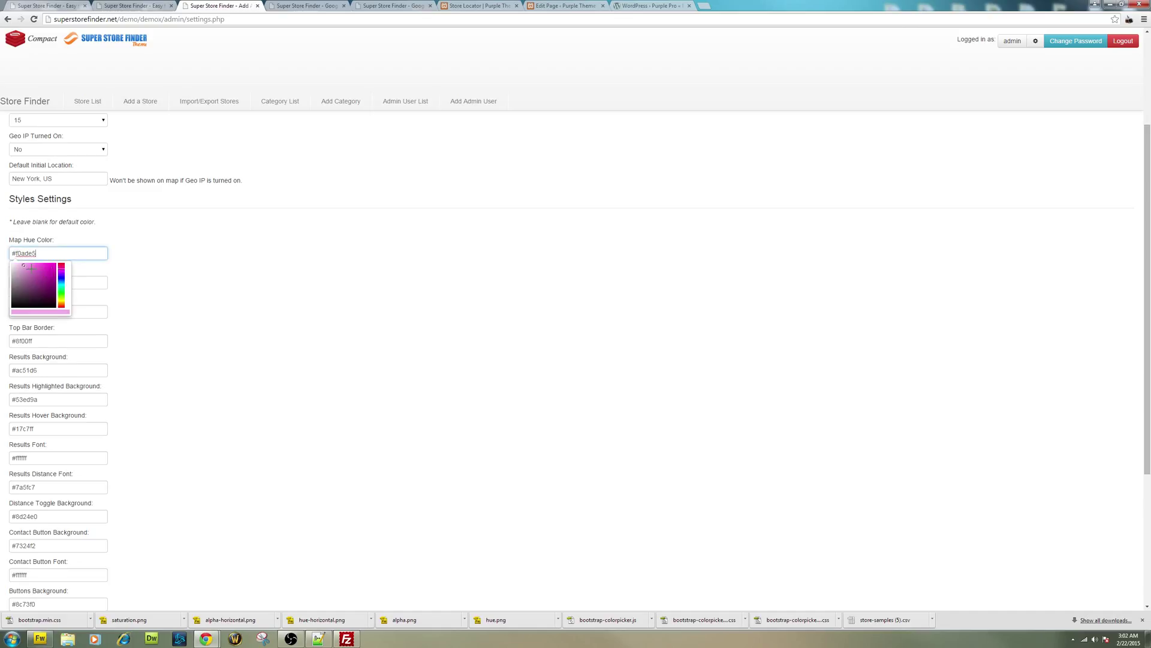
{"action": "left_click", "coordinate": [62, 274]}
{"action": "left_click", "coordinate": [23, 268]}
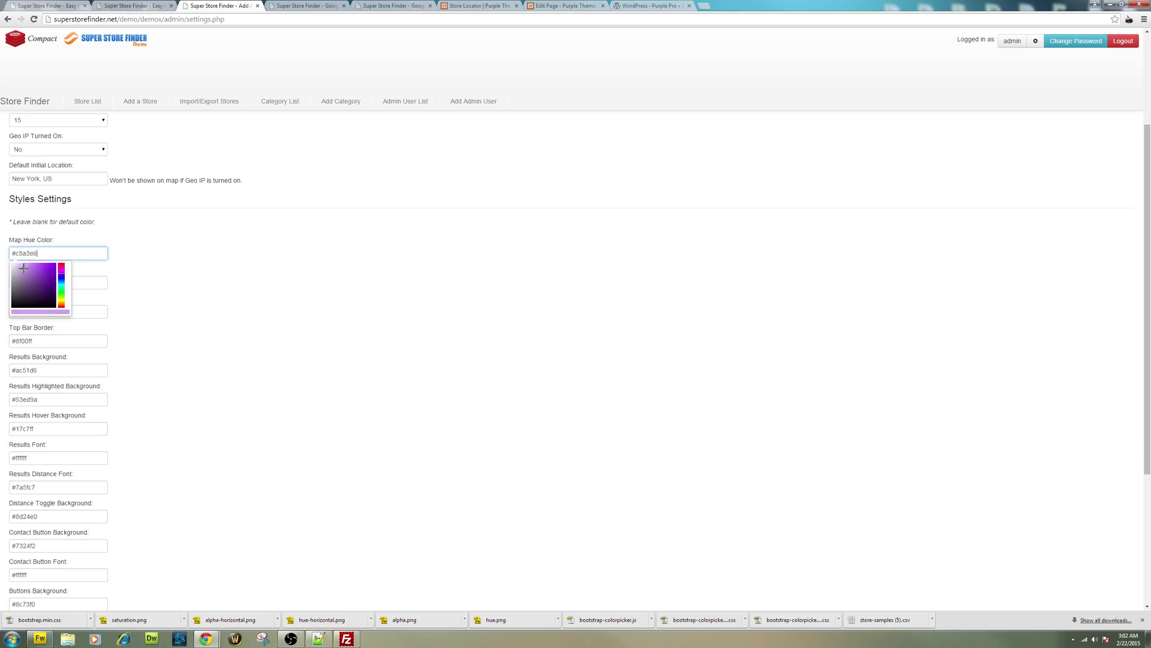
{"action": "left_click", "coordinate": [180, 287]}
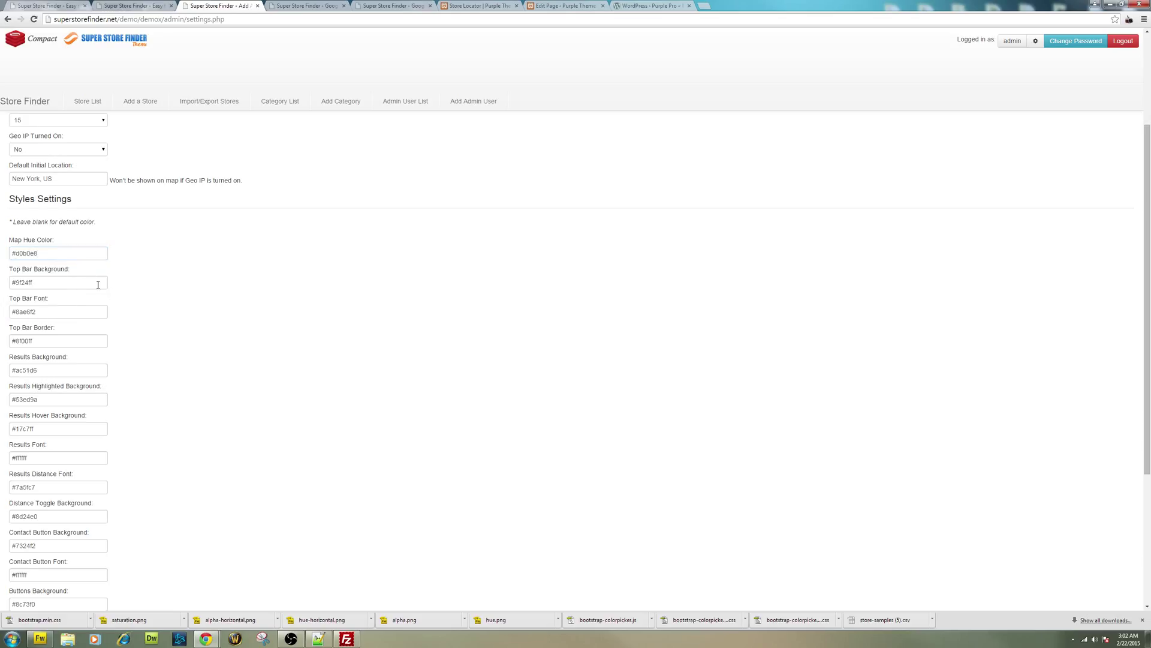
Set the Top Bar Background color to purple #8e35d4.
{"action": "left_click", "coordinate": [93, 282]}
{"action": "left_click_drag", "start_coordinate": [55, 296], "coordinate": [44, 297]}
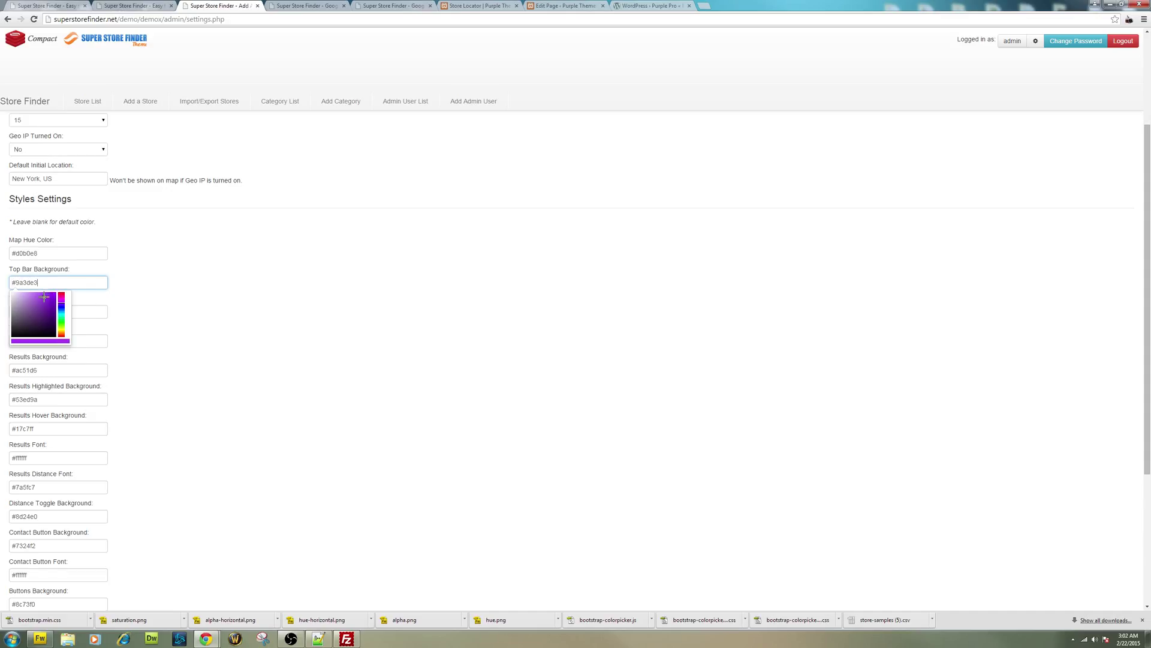
{"action": "left_click", "coordinate": [147, 297]}
{"action": "left_click", "coordinate": [80, 312]}
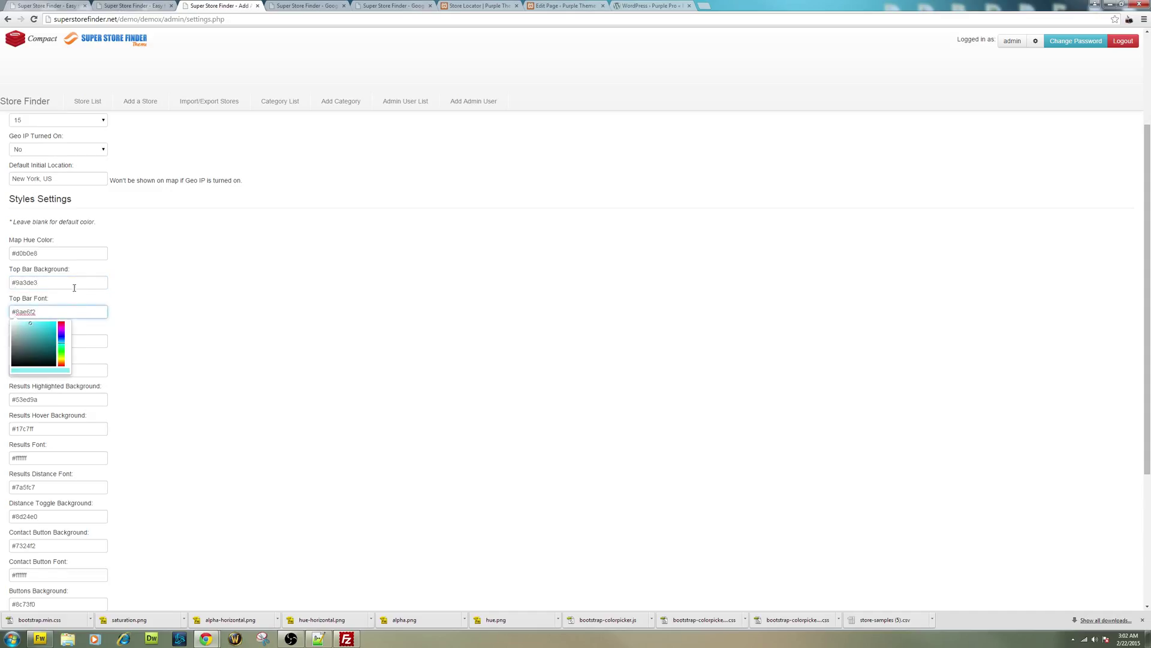
{"action": "left_click", "coordinate": [74, 287]}
{"action": "left_click_drag", "start_coordinate": [37, 300], "coordinate": [45, 299]}
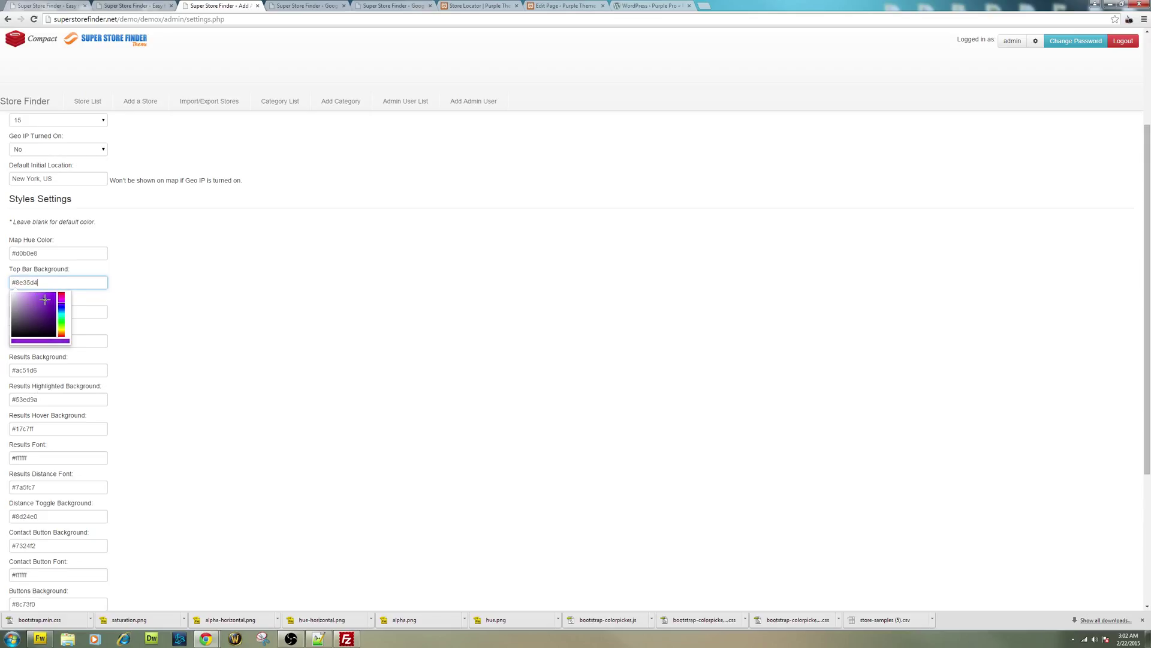
Set the Top Bar Font color to pale green #b6dbbe.
{"action": "left_click", "coordinate": [93, 313]}
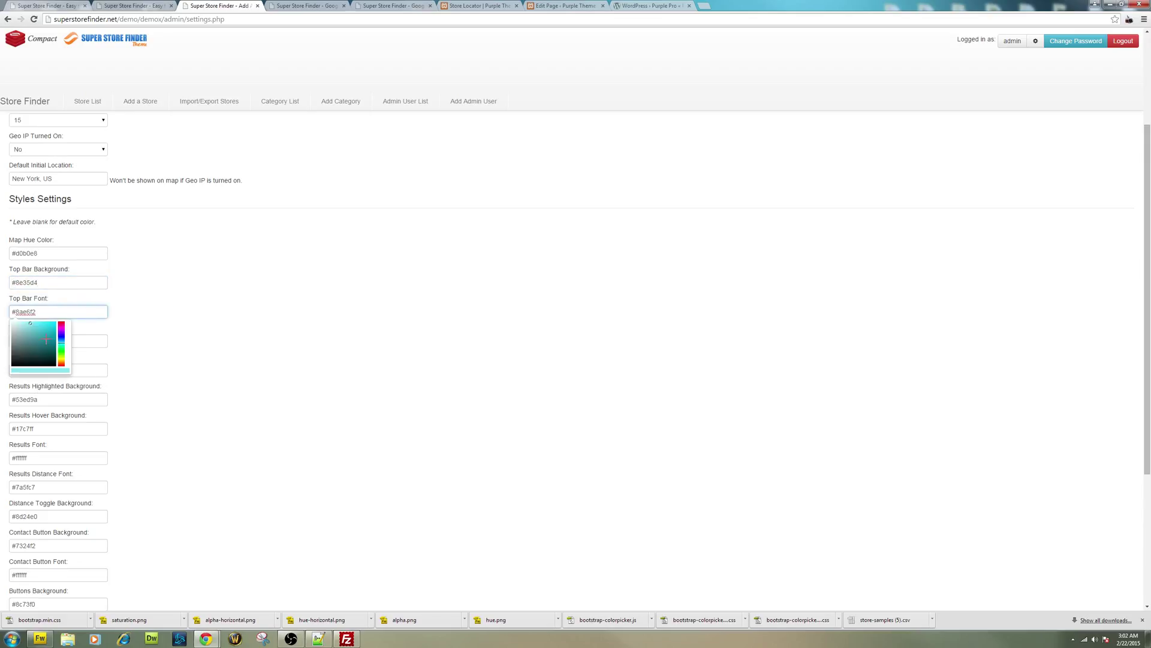
{"action": "left_click_drag", "start_coordinate": [34, 325], "coordinate": [14, 324]}
{"action": "left_click_drag", "start_coordinate": [63, 346], "coordinate": [62, 349]}
{"action": "left_click", "coordinate": [18, 327]}
{"action": "left_click", "coordinate": [168, 350]}
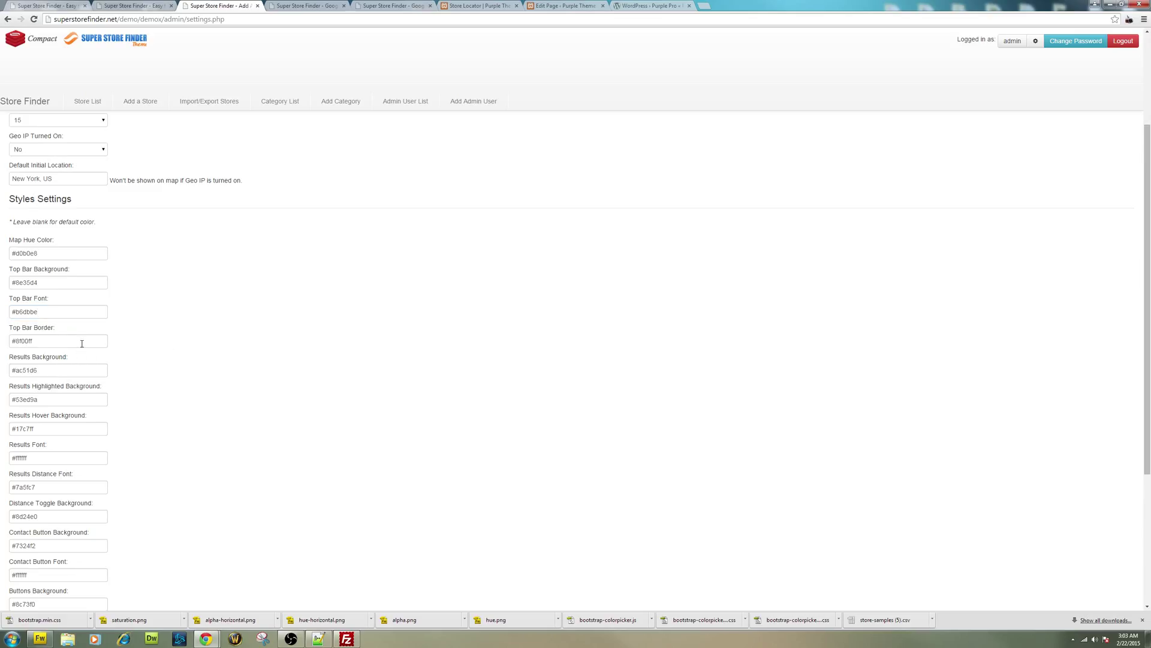
Set the Top Bar Border color to light purple #ae5bf0.
{"action": "left_click", "coordinate": [82, 343]}
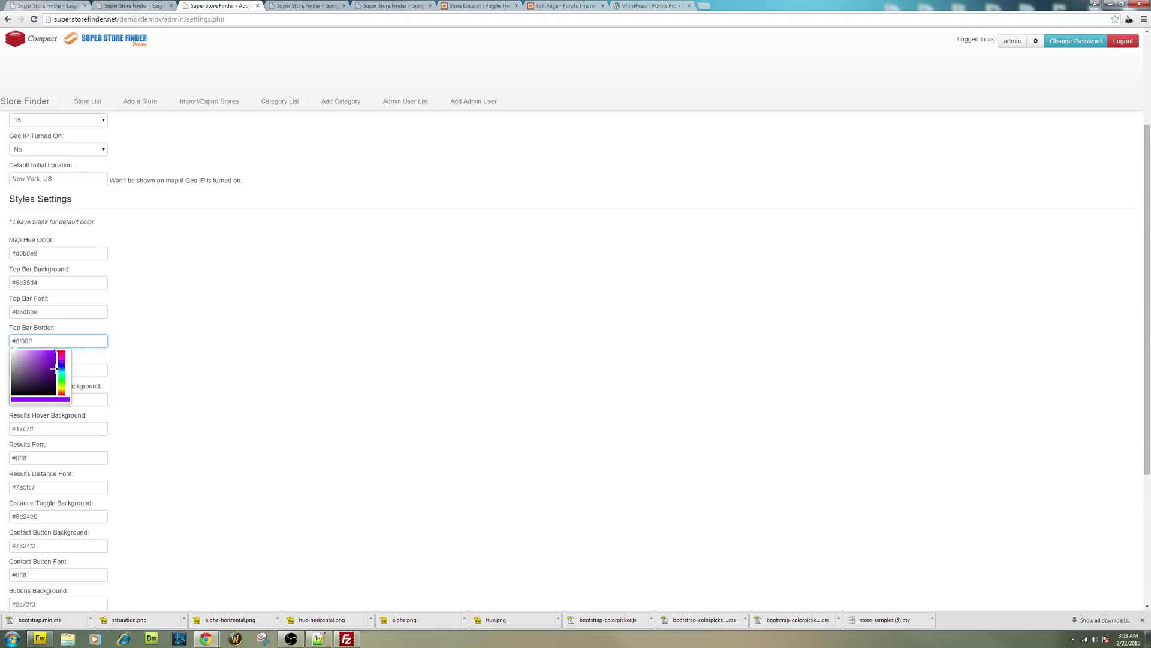
{"action": "left_click_drag", "start_coordinate": [56, 367], "coordinate": [38, 353]}
{"action": "left_click", "coordinate": [90, 363]}
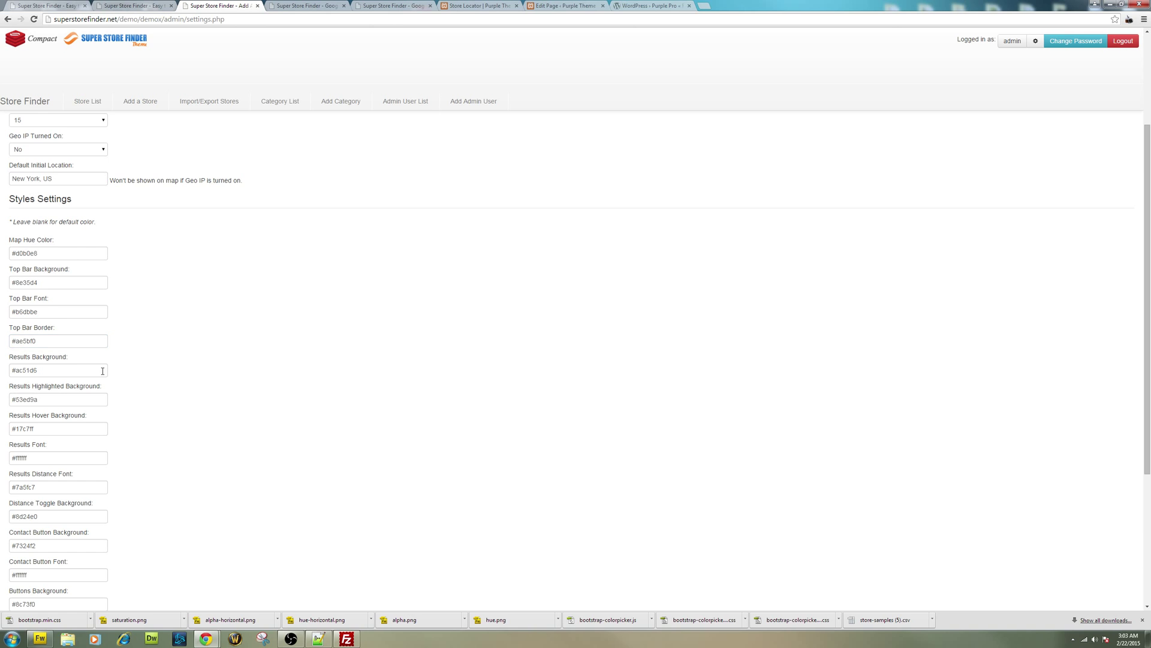
Check the results list in the reloaded store finder demo and set the Results Background color to muted purple #9477d1.
{"action": "left_click", "coordinate": [296, 7]}
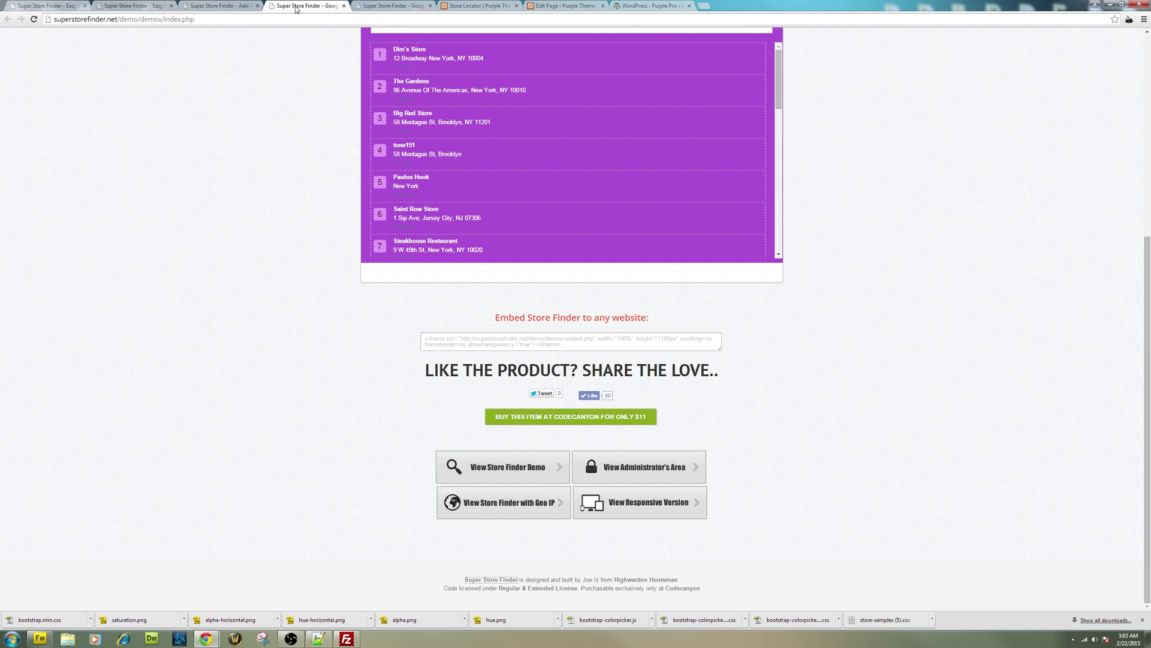
{"action": "key", "text": "F5"}
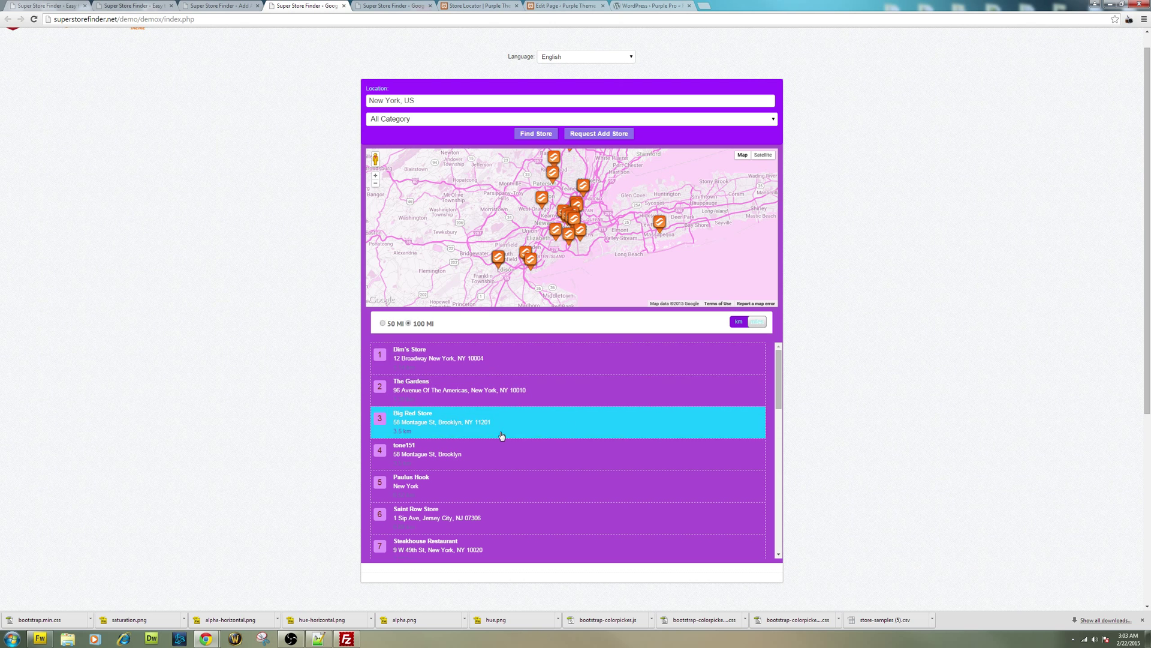
{"action": "left_click", "coordinate": [264, 6]}
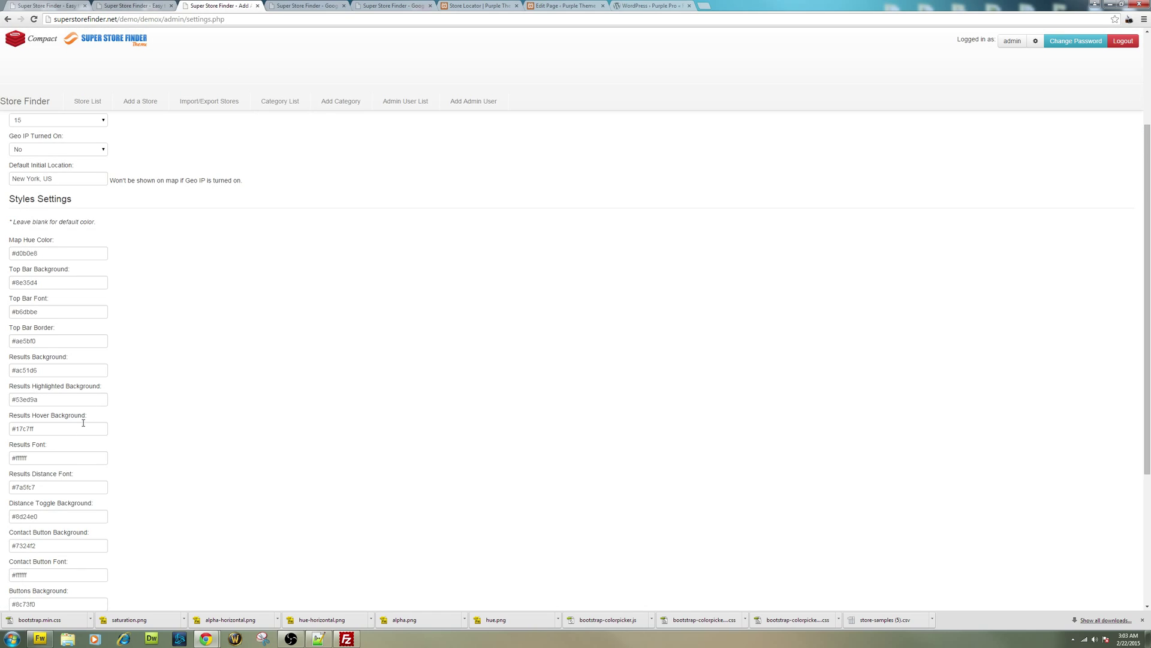
{"action": "left_click", "coordinate": [85, 373]}
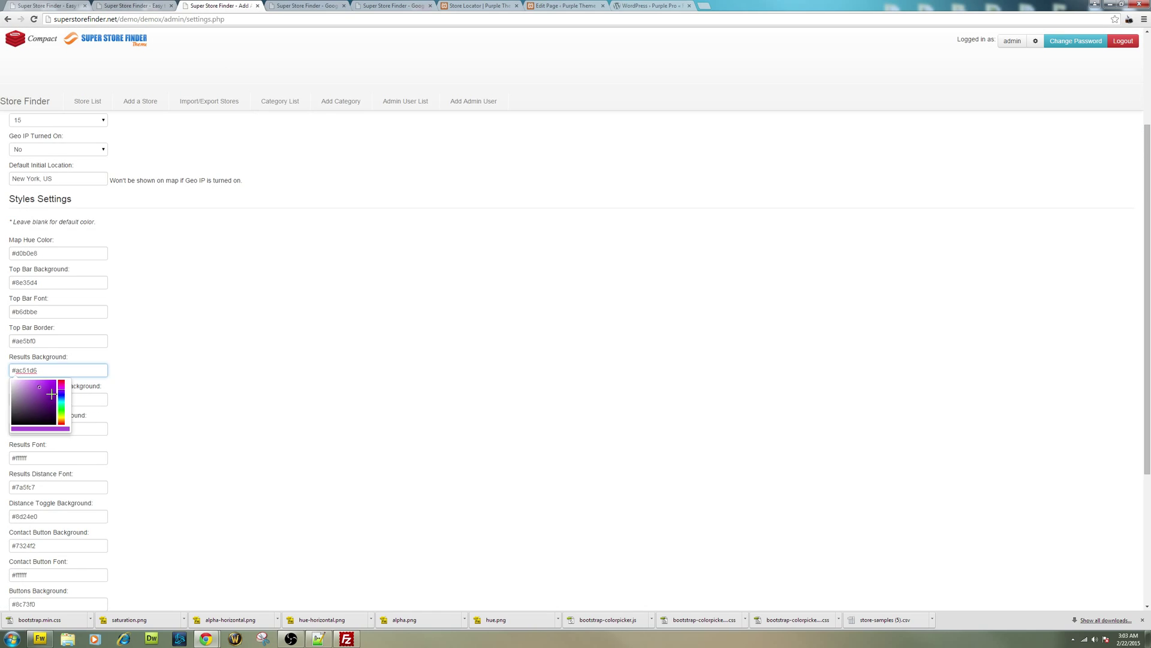
{"action": "left_click", "coordinate": [59, 392]}
{"action": "left_click_drag", "start_coordinate": [32, 386], "coordinate": [31, 387]}
{"action": "left_click", "coordinate": [172, 404]}
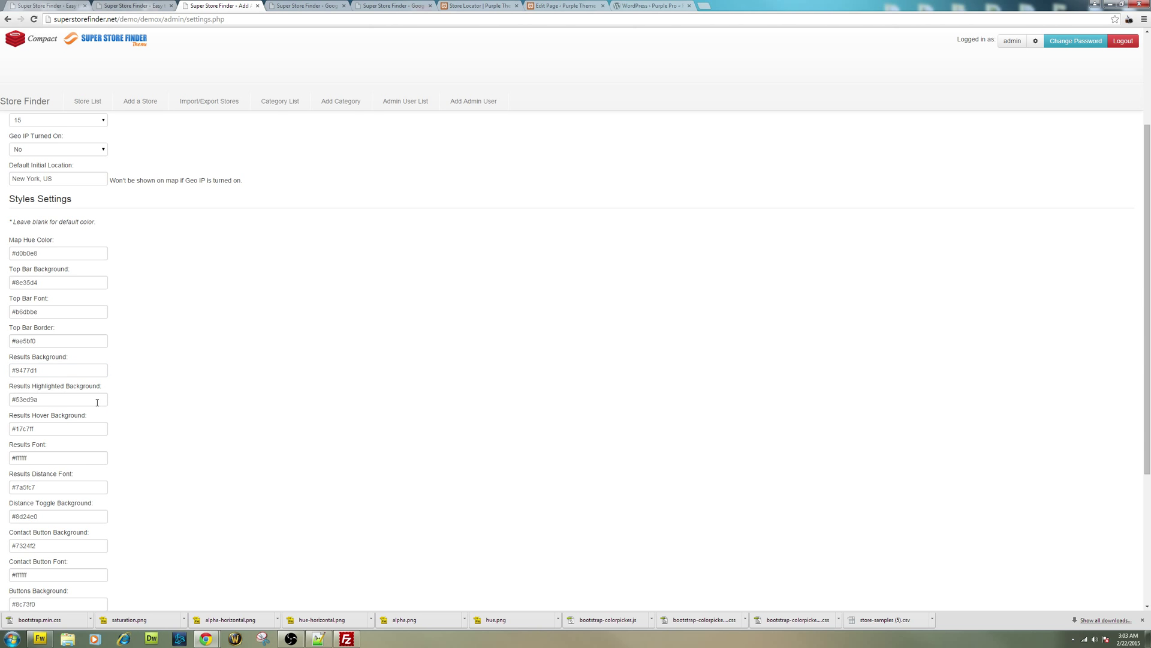
Select the first store in the demo's results list to examine its highlight color, and return to the settings.
{"action": "left_click", "coordinate": [311, 5]}
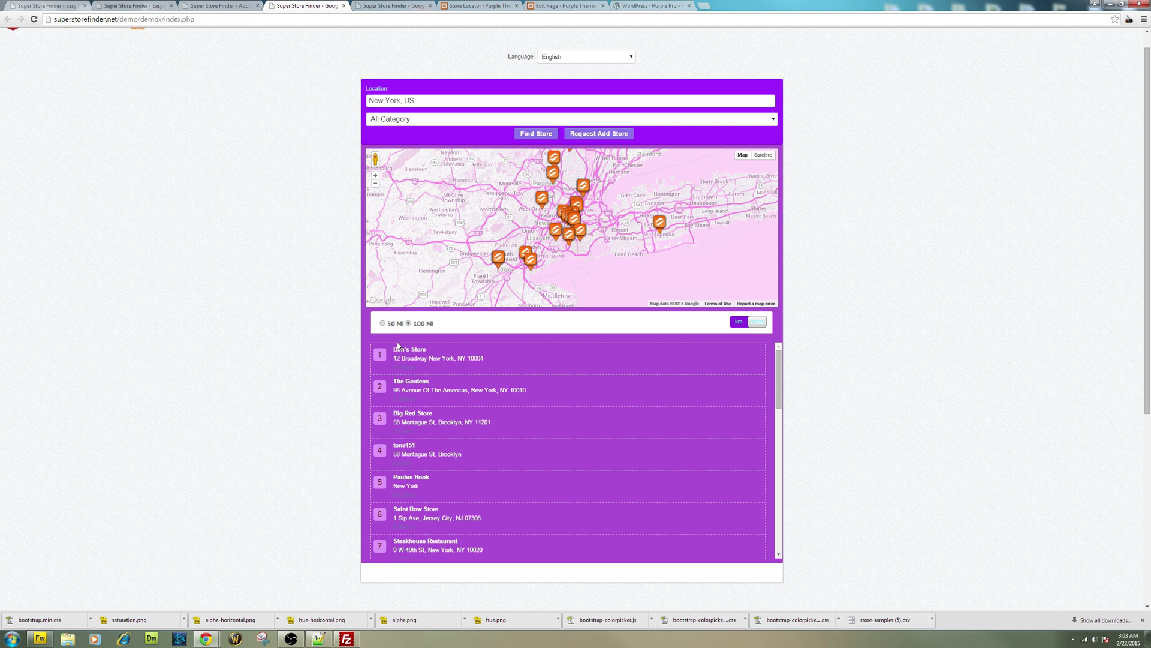
{"action": "left_click", "coordinate": [222, 5]}
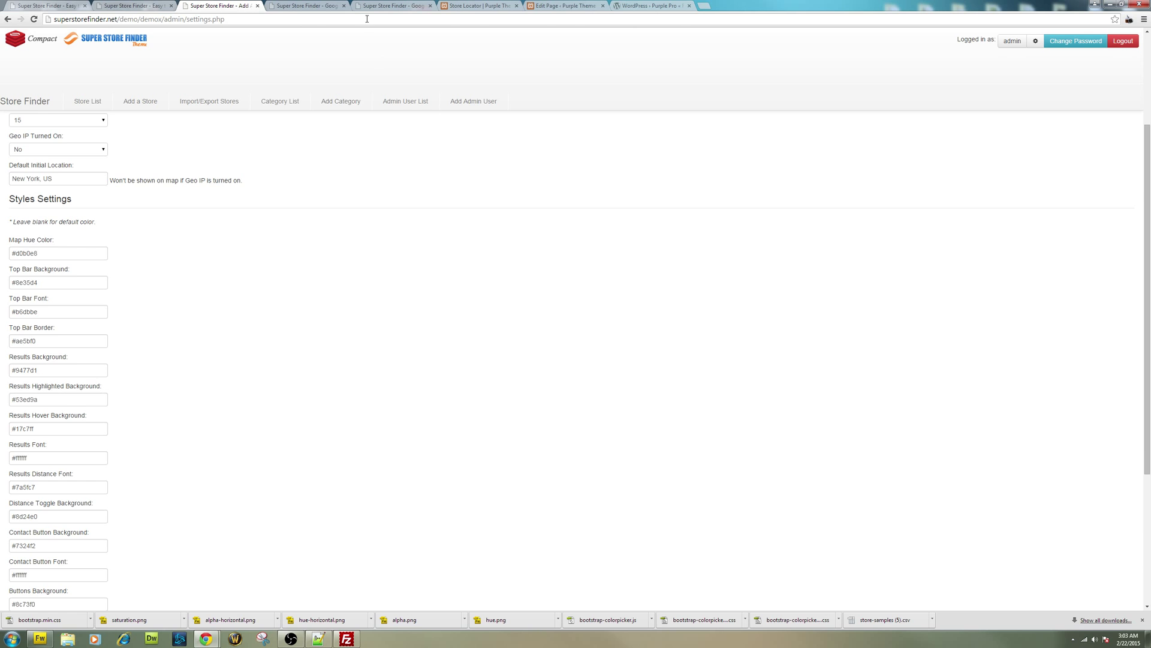
{"action": "left_click", "coordinate": [297, 5]}
{"action": "left_click", "coordinate": [508, 363]}
{"action": "scroll", "coordinate": [502, 366], "scroll_direction": "down", "scroll_amount": 3}
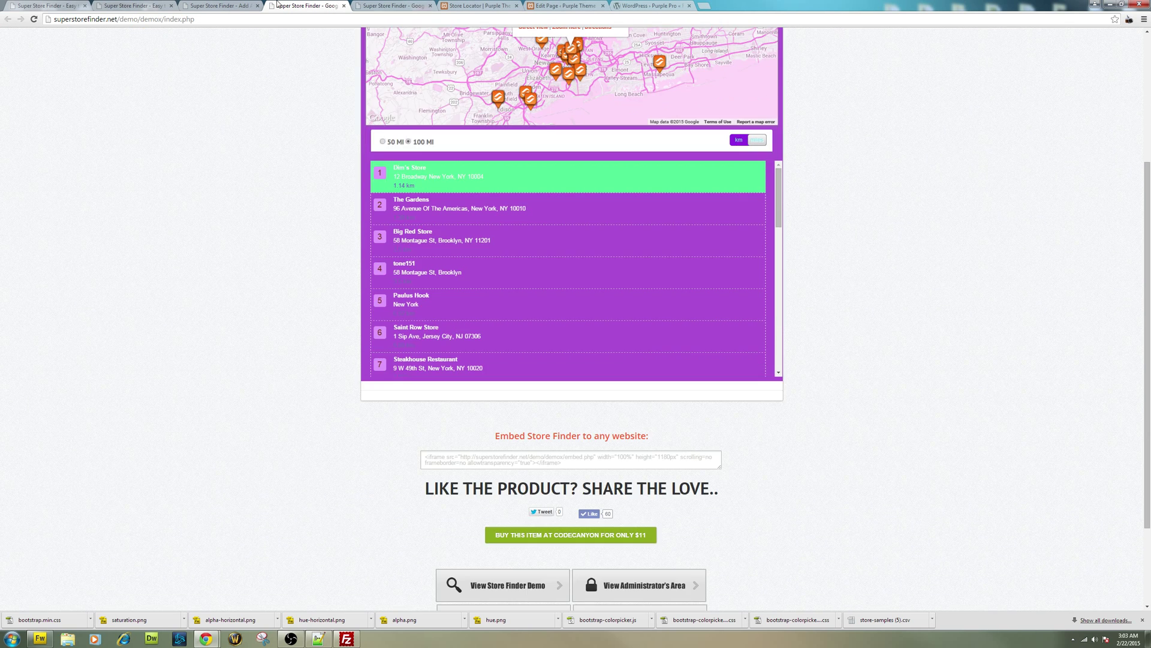
{"action": "left_click", "coordinate": [219, 7]}
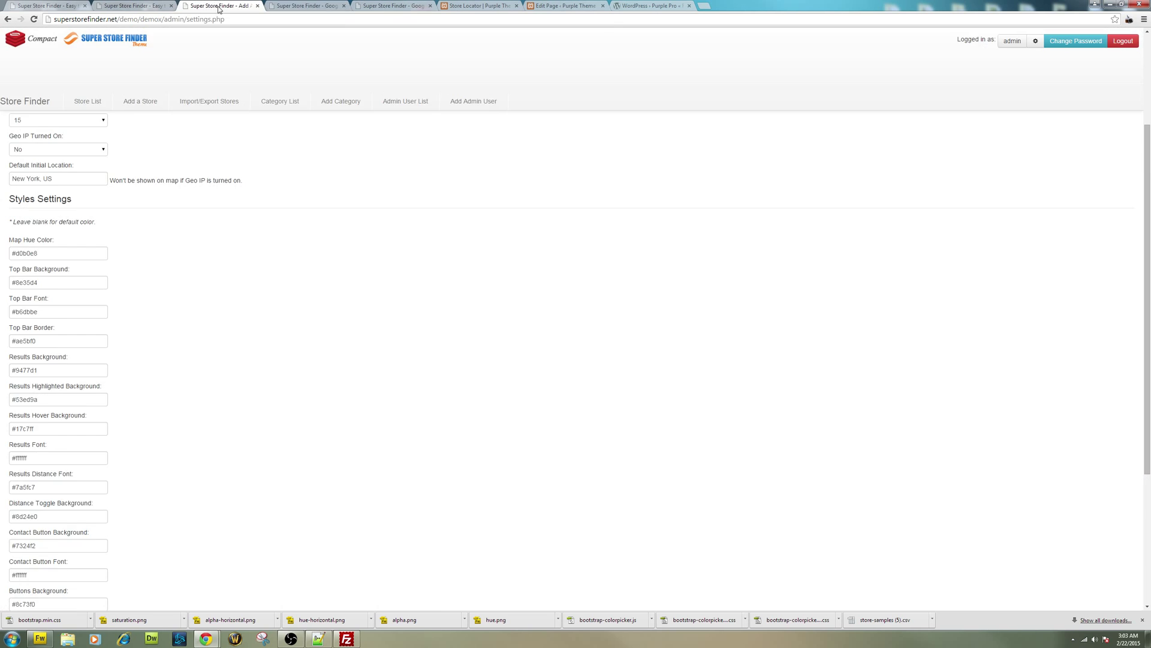
Set the Results Highlighted Background color to white #ffffff.
{"action": "left_click", "coordinate": [69, 399]}
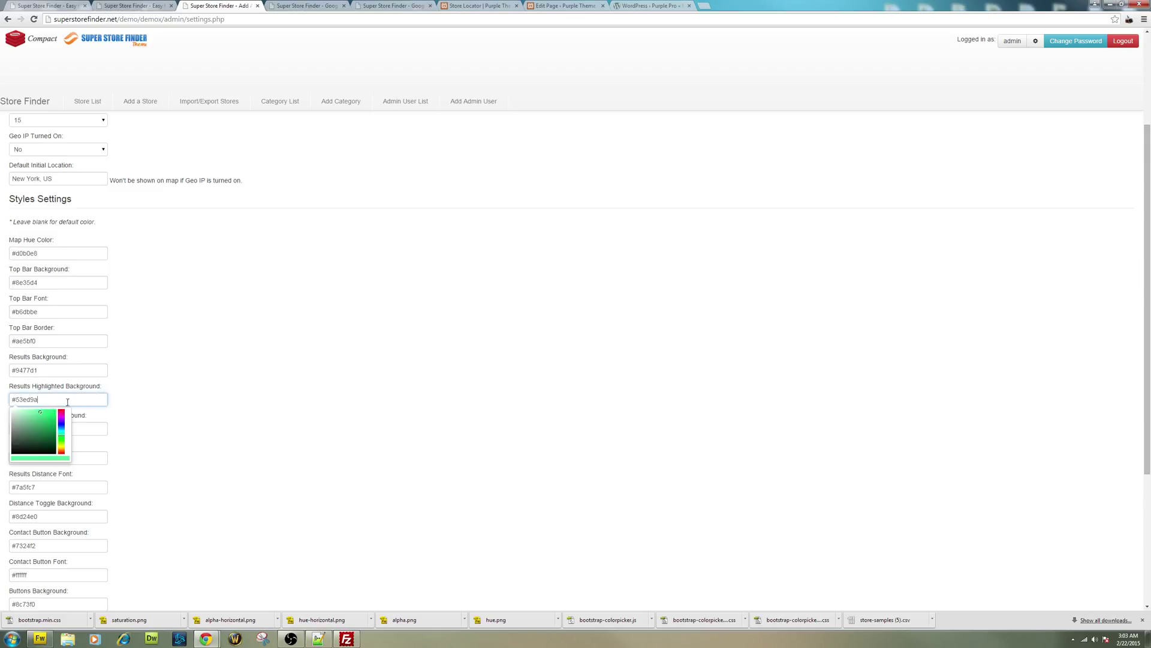
{"action": "double_click", "coordinate": [24, 400]}
{"action": "type", "text": "ffffff"}
{"action": "left_click", "coordinate": [138, 408]}
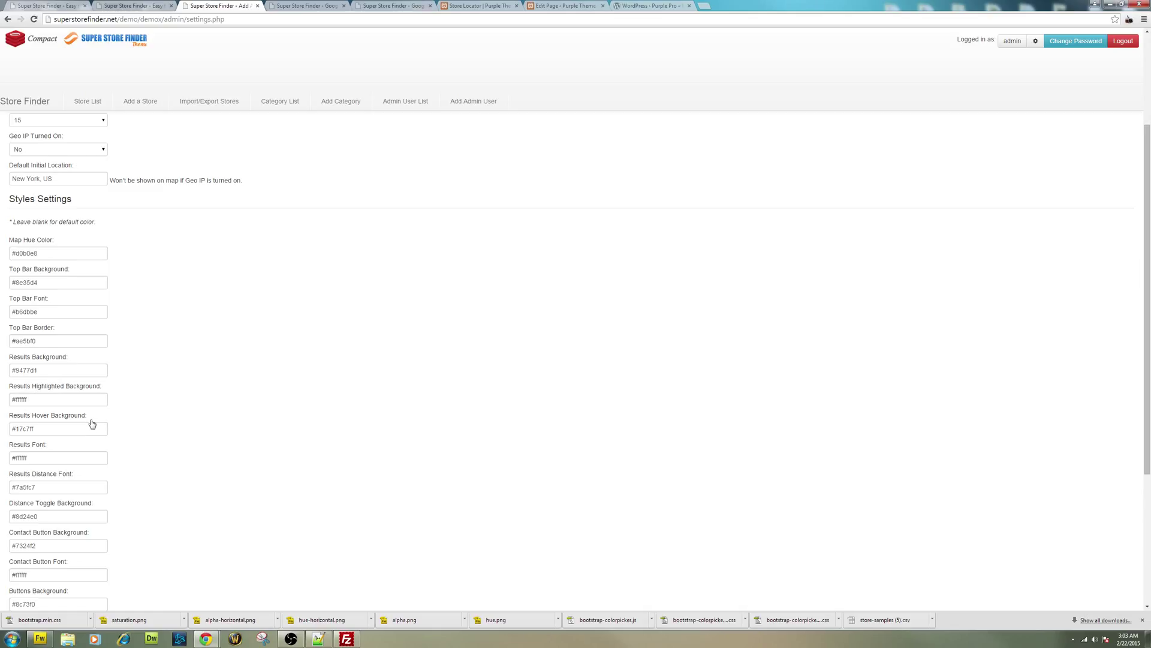
Set the Results Font color to black #000000.
{"action": "left_click", "coordinate": [52, 457]}
{"action": "left_click_drag", "start_coordinate": [13, 474], "coordinate": [15, 512]}
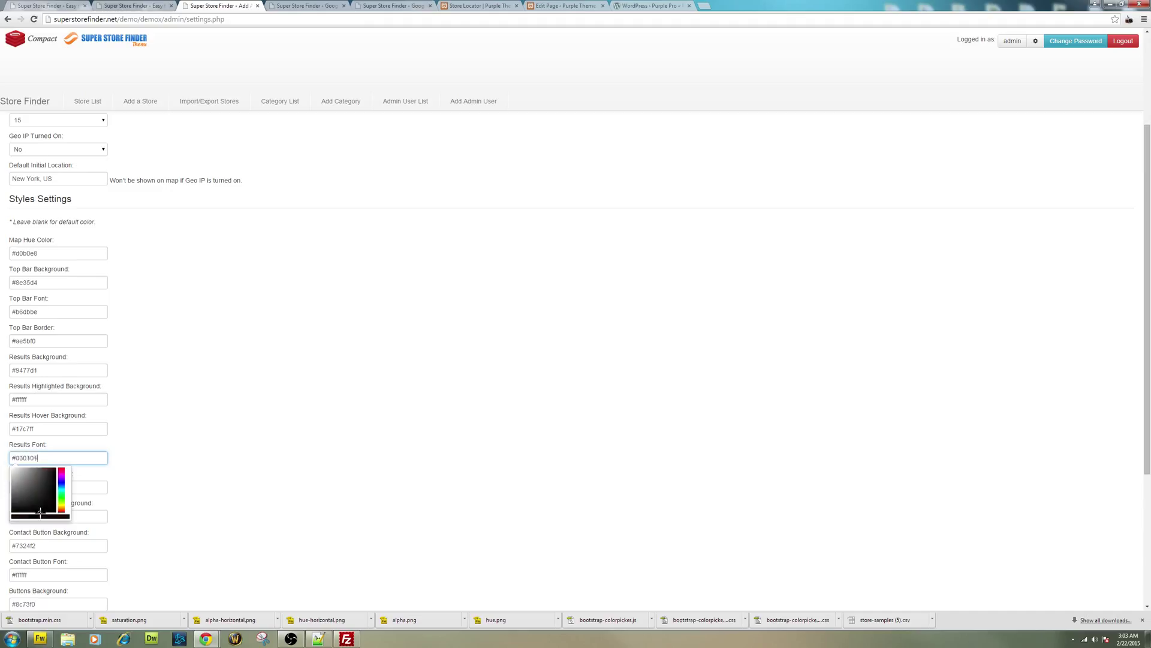
{"action": "left_click", "coordinate": [143, 479]}
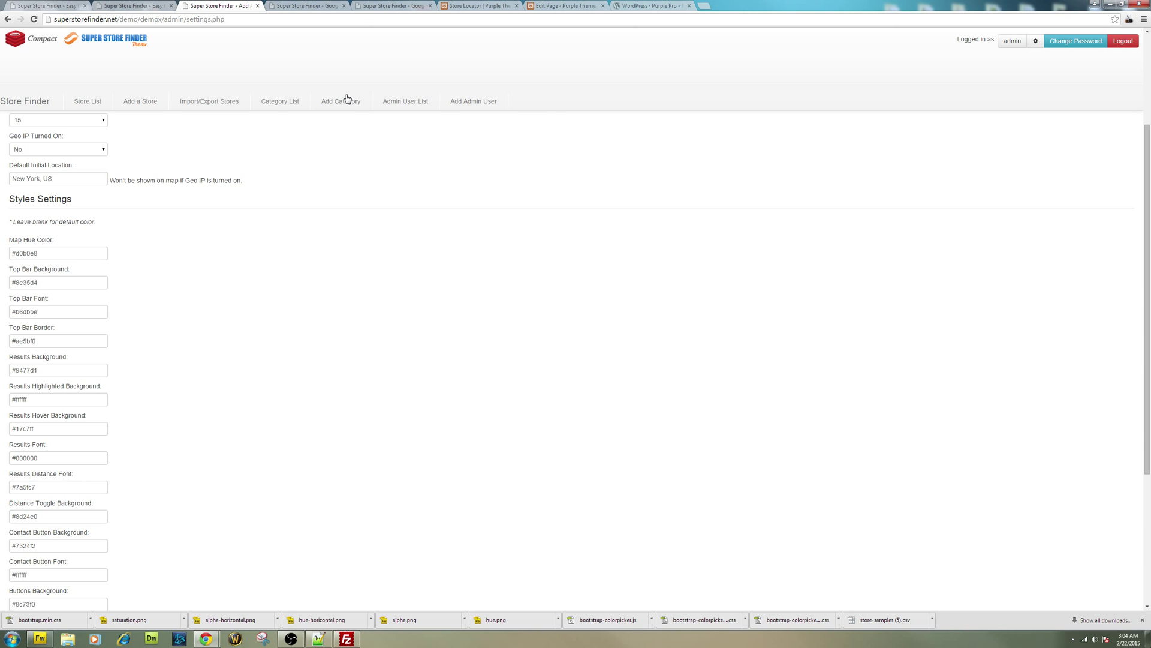
Check a store's distance text in the demo and set the Results Distance Font color to light cyan #6ff2f2.
{"action": "left_click", "coordinate": [319, 5]}
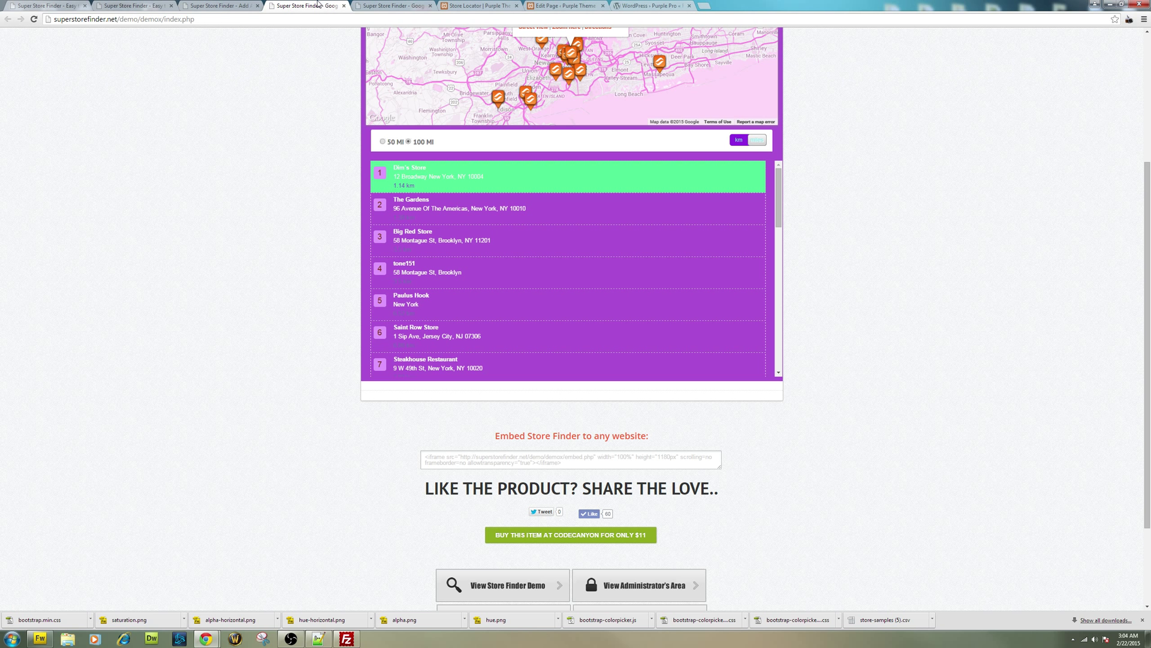
{"action": "left_click", "coordinate": [391, 284]}
{"action": "left_click", "coordinate": [229, 6]}
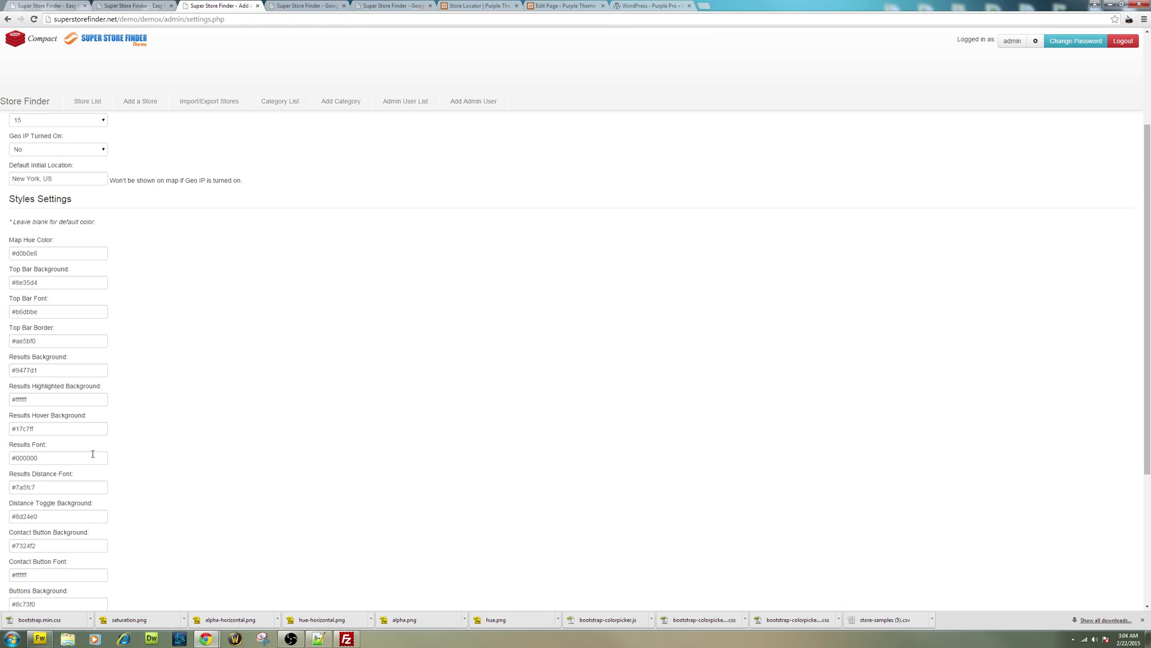
{"action": "left_click", "coordinate": [63, 488]}
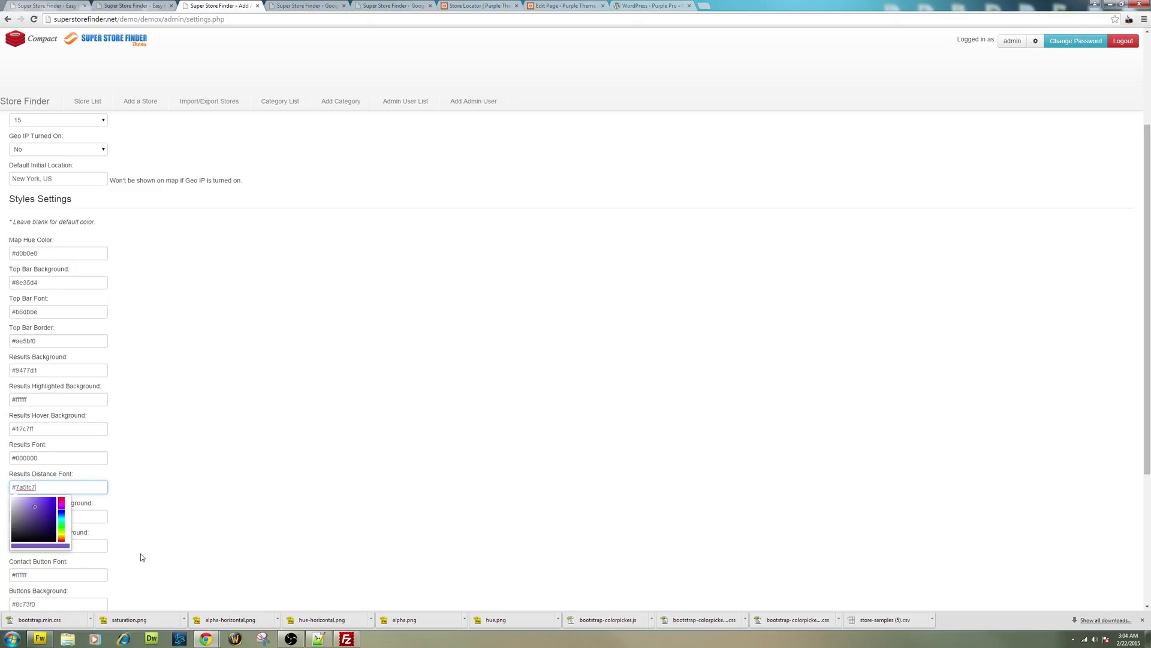
{"action": "left_click", "coordinate": [60, 517]}
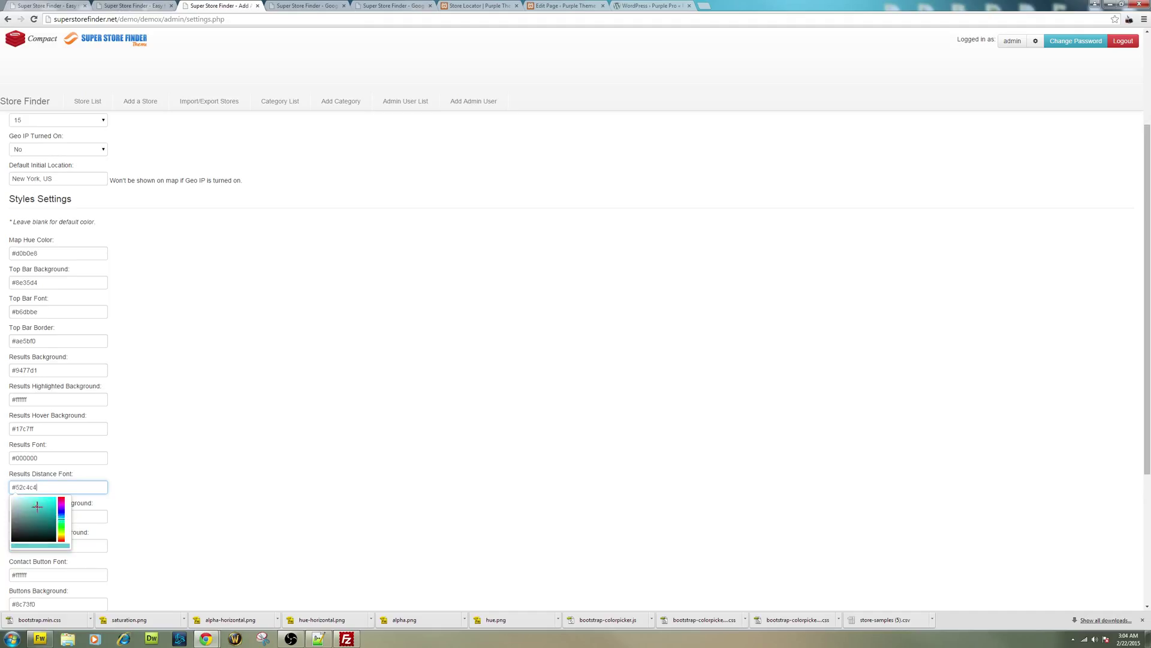
{"action": "left_click_drag", "start_coordinate": [37, 507], "coordinate": [36, 498]}
{"action": "left_click", "coordinate": [162, 507]}
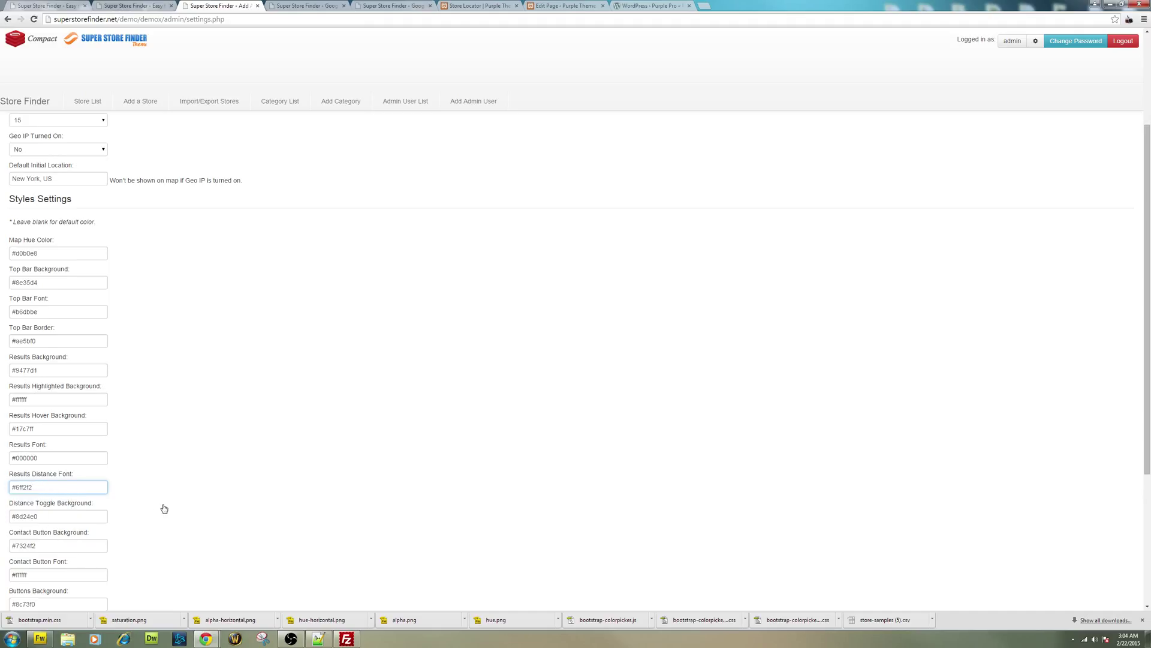
Compare the demo's distance toggle, contact button, search buttons and number list with the remaining color settings.
{"action": "left_click", "coordinate": [331, 5]}
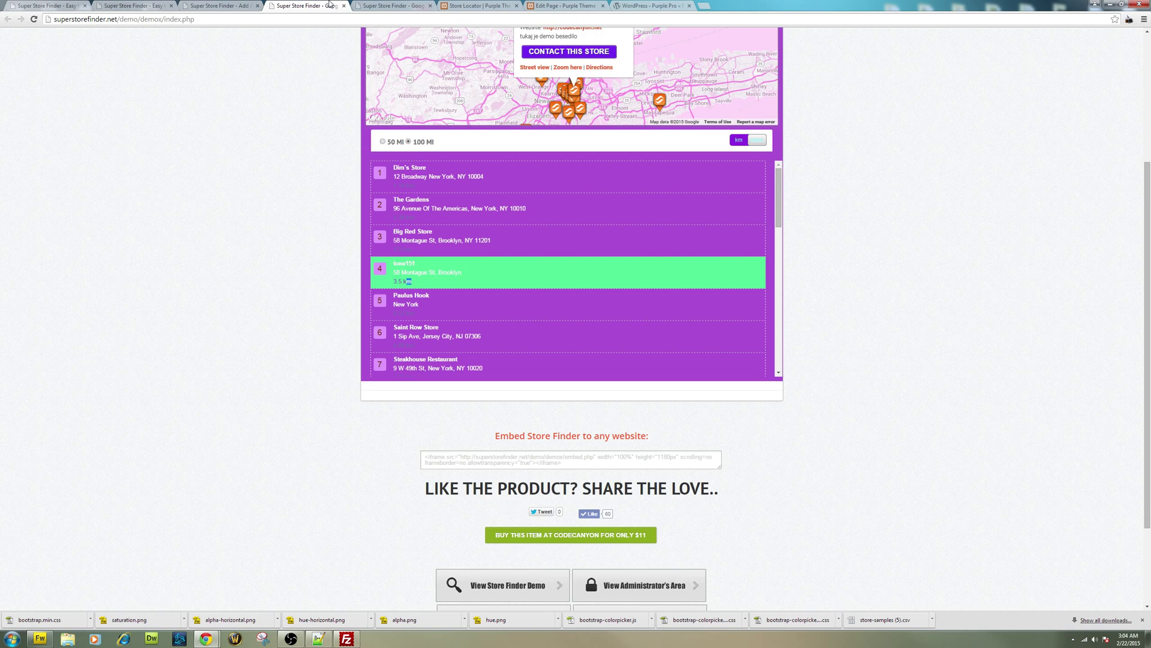
{"action": "left_click", "coordinate": [219, 5]}
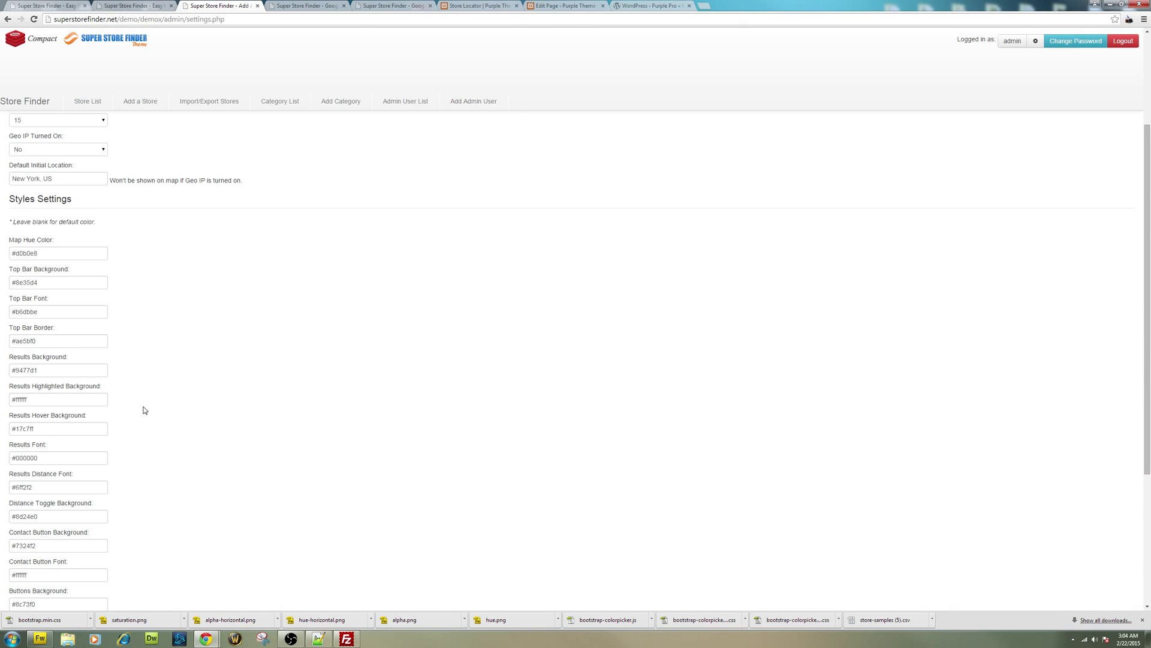
{"action": "left_click", "coordinate": [306, 6]}
{"action": "scroll", "coordinate": [563, 225], "scroll_direction": "up", "scroll_amount": 2}
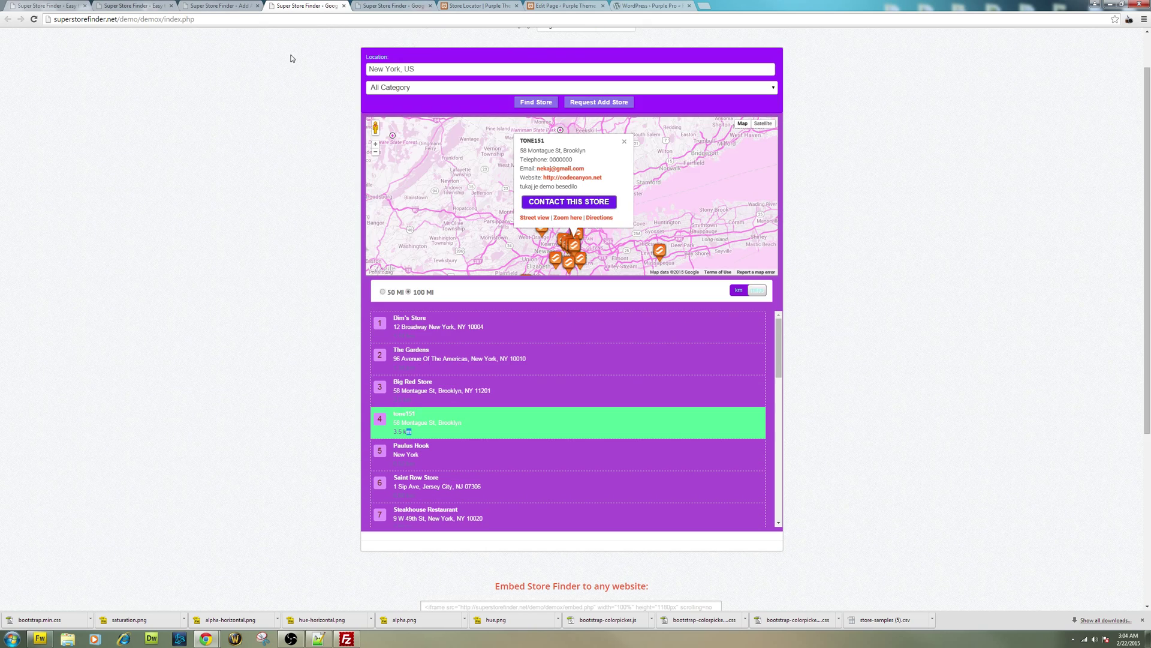
{"action": "left_click", "coordinate": [185, 6]}
{"action": "scroll", "coordinate": [188, 479], "scroll_direction": "down", "scroll_amount": 2}
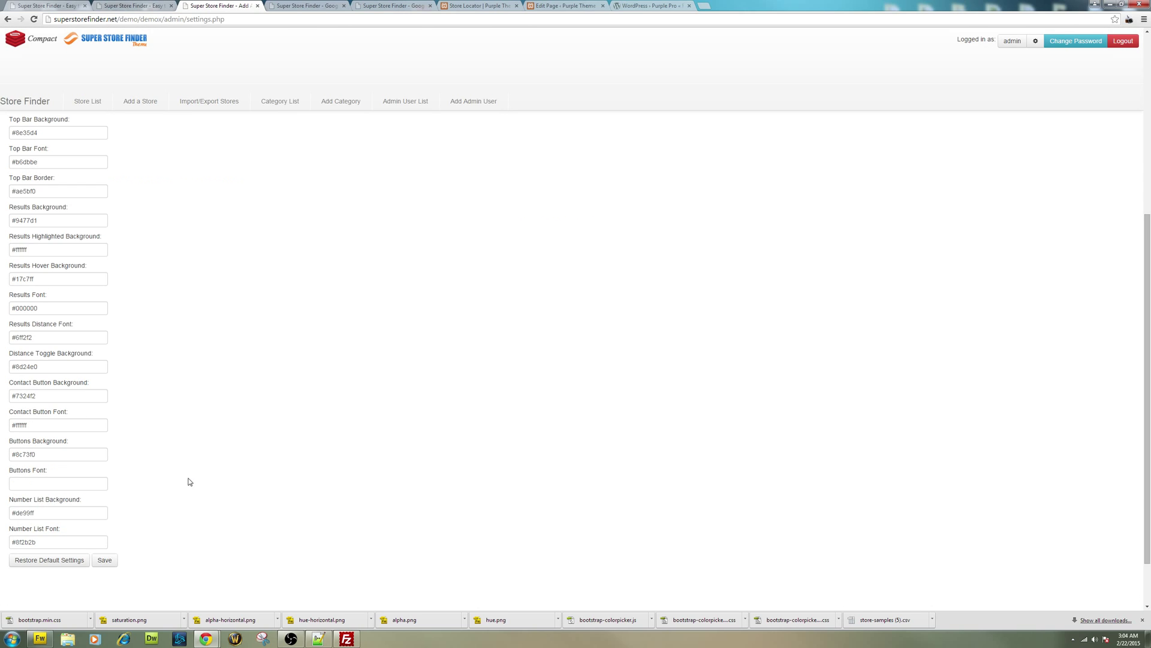
{"action": "left_click", "coordinate": [303, 6]}
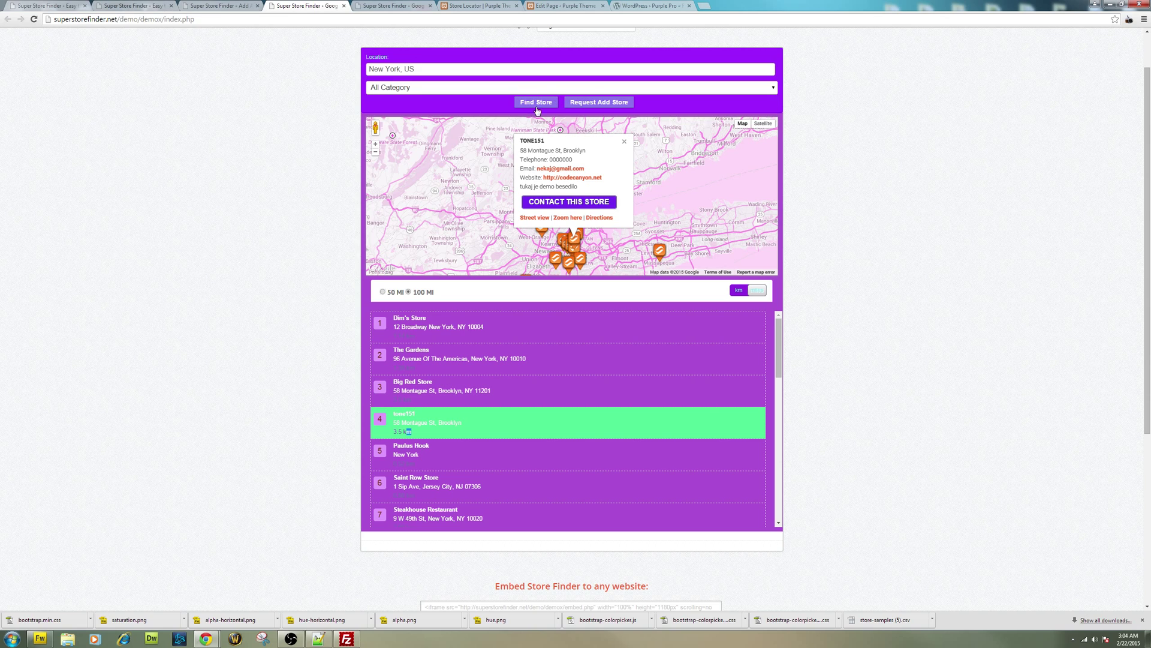
{"action": "left_click", "coordinate": [232, 6]}
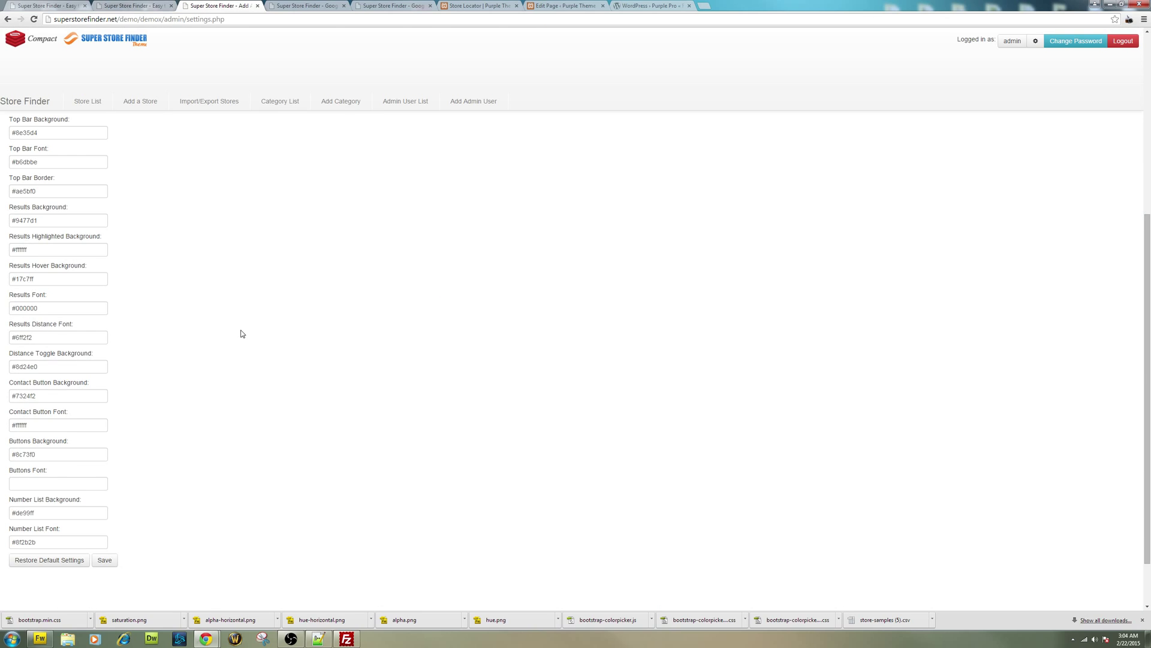
{"action": "left_click", "coordinate": [76, 455]}
{"action": "left_click", "coordinate": [206, 418]}
{"action": "left_click", "coordinate": [274, 5]}
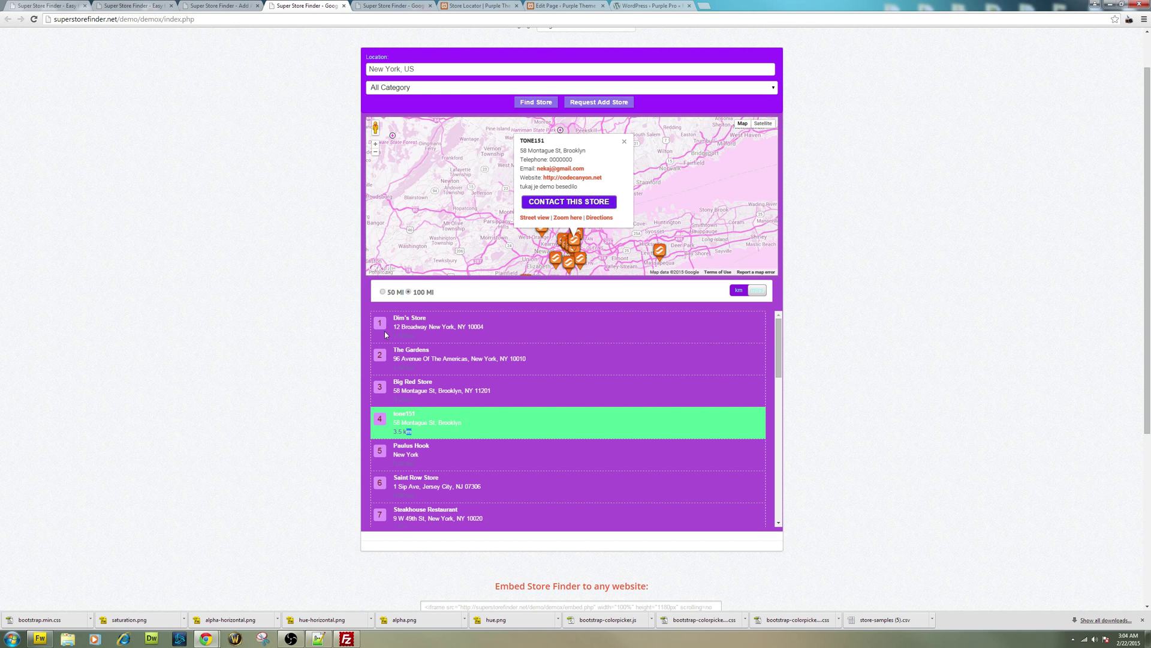
{"action": "left_click", "coordinate": [216, 6]}
Set the Number List Background color to red #ff0000.
{"action": "left_click", "coordinate": [65, 513]}
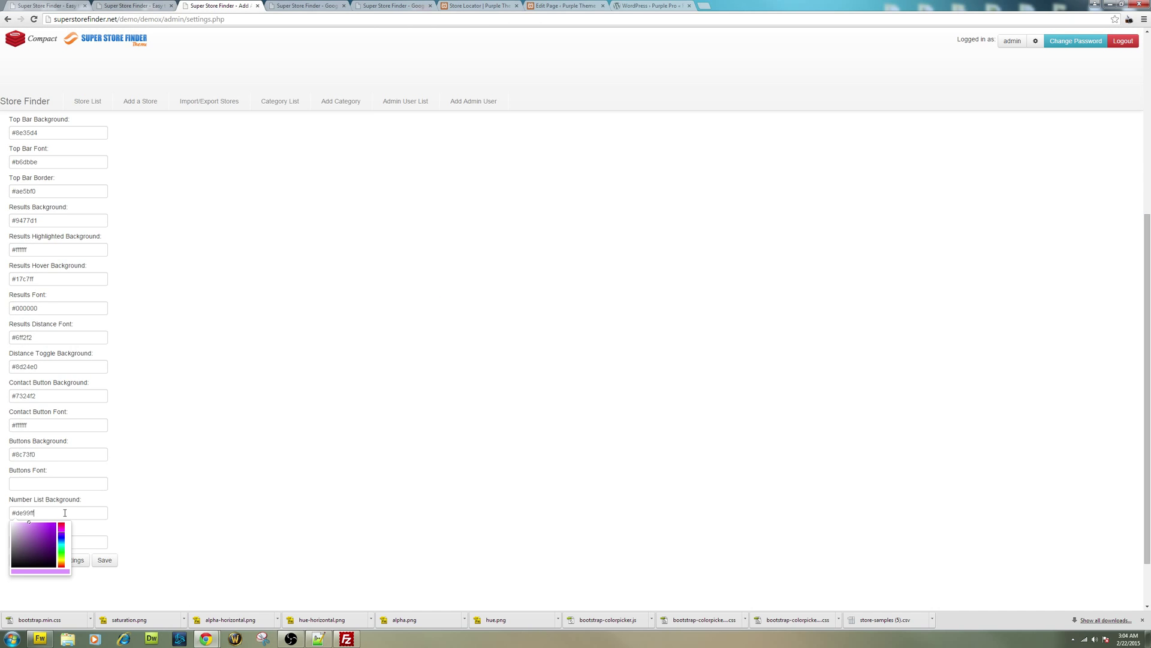
{"action": "left_click_drag", "start_coordinate": [60, 536], "coordinate": [68, 515]}
{"action": "left_click", "coordinate": [56, 522]}
{"action": "left_click", "coordinate": [120, 539]}
Set the Number List Font color to white #ffffff and save the settings.
{"action": "left_click", "coordinate": [60, 542]}
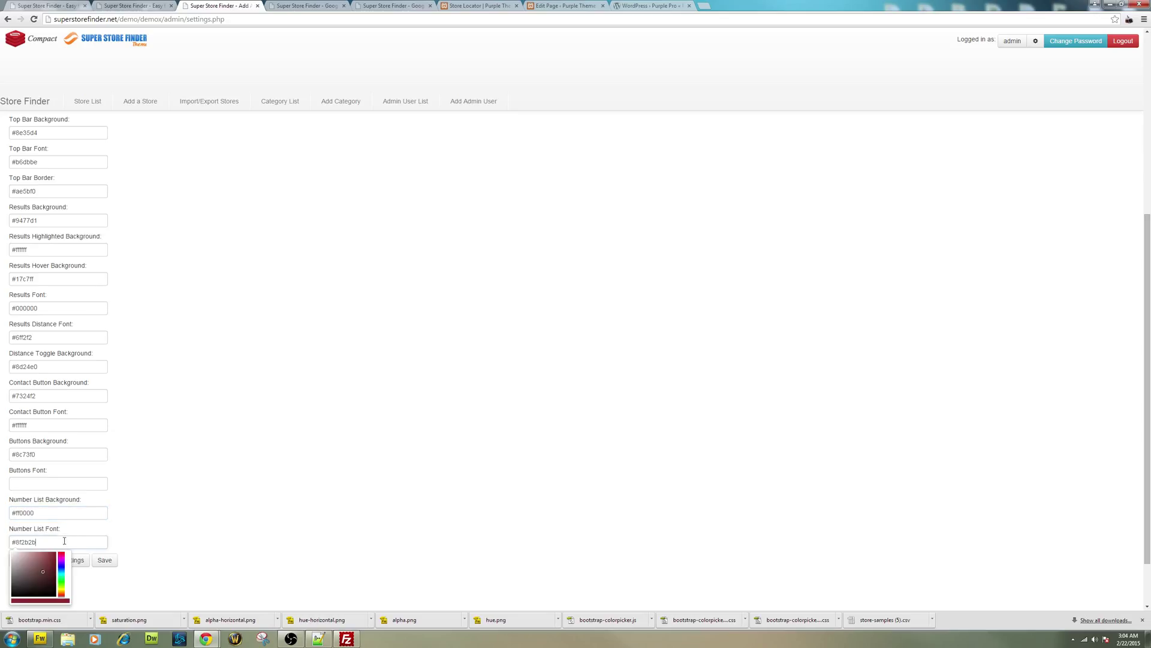
{"action": "left_click", "coordinate": [43, 571]}
{"action": "left_click_drag", "start_coordinate": [53, 561], "coordinate": [12, 547]}
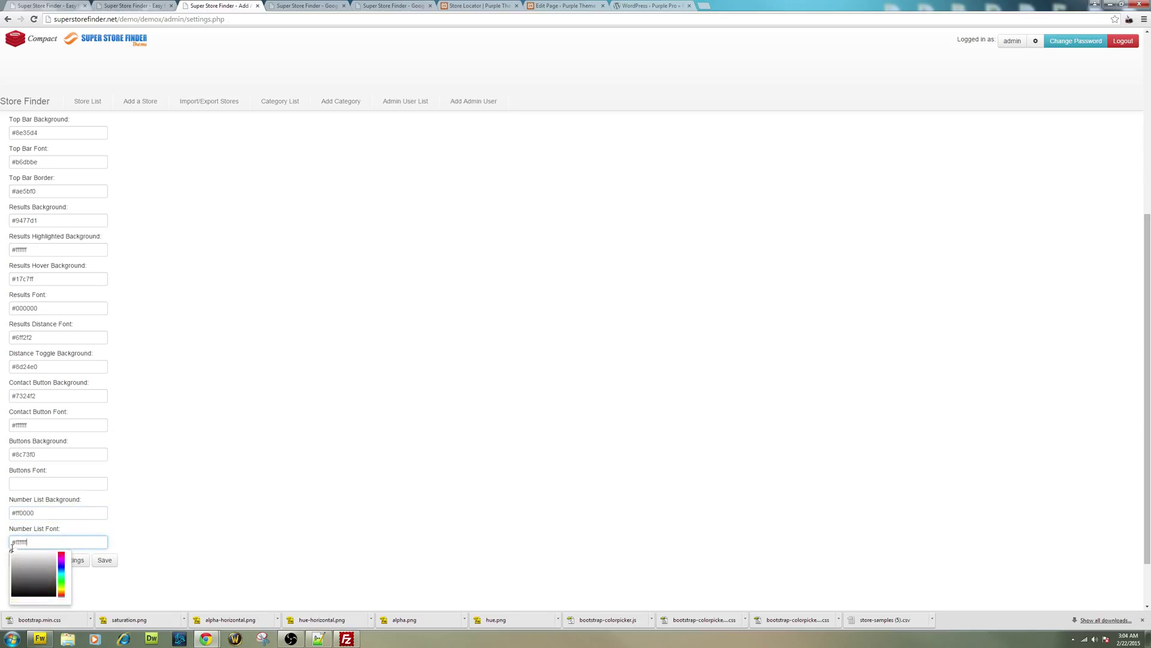
{"action": "left_click", "coordinate": [103, 559]}
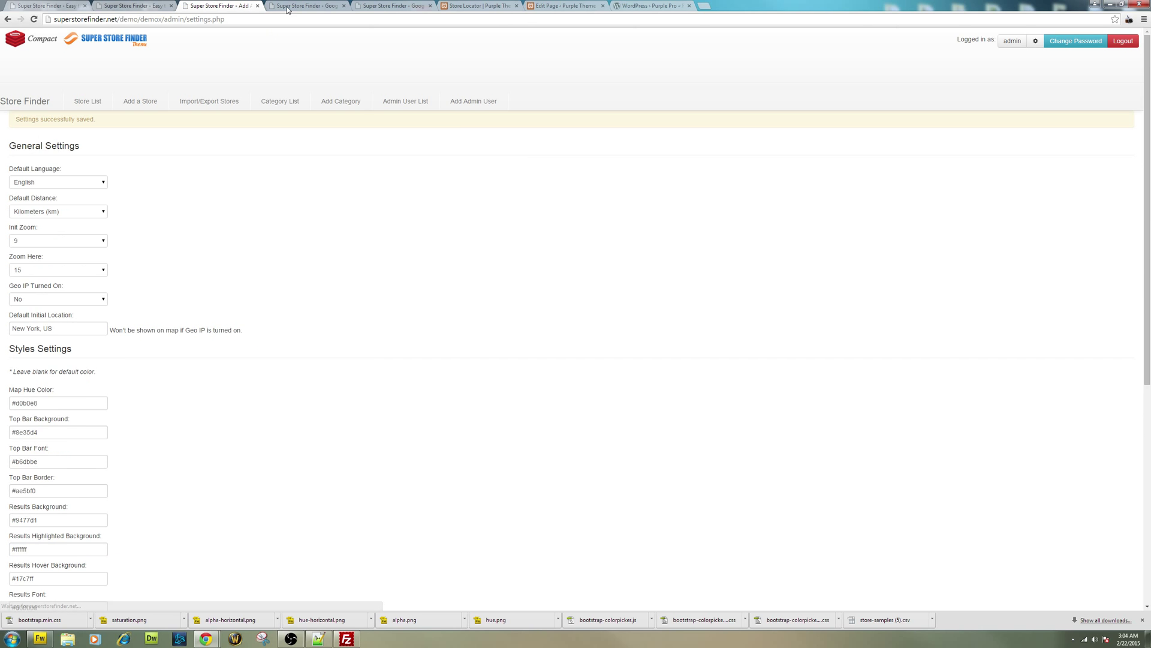
Reload the store finder demo and select The Gardens and Dim's Store to check the new colors and highlighting.
{"action": "key", "text": "ctrl+Tab"}
{"action": "left_click", "coordinate": [35, 19]}
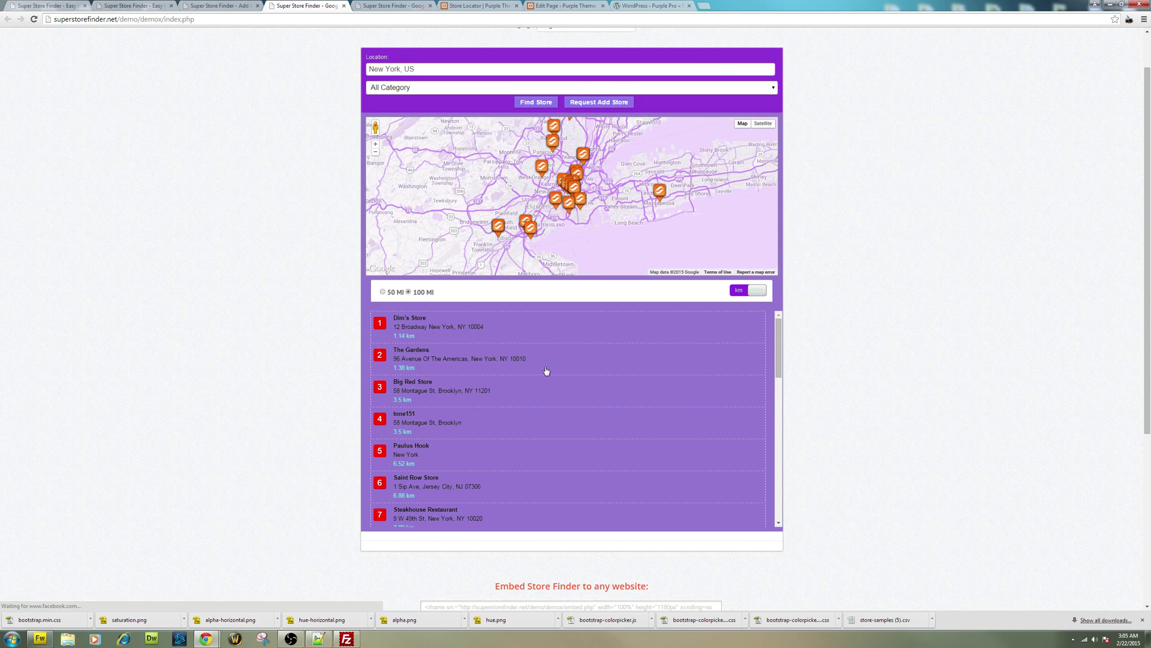
{"action": "left_click", "coordinate": [547, 371]}
{"action": "scroll", "coordinate": [540, 330], "scroll_direction": "down", "scroll_amount": 3}
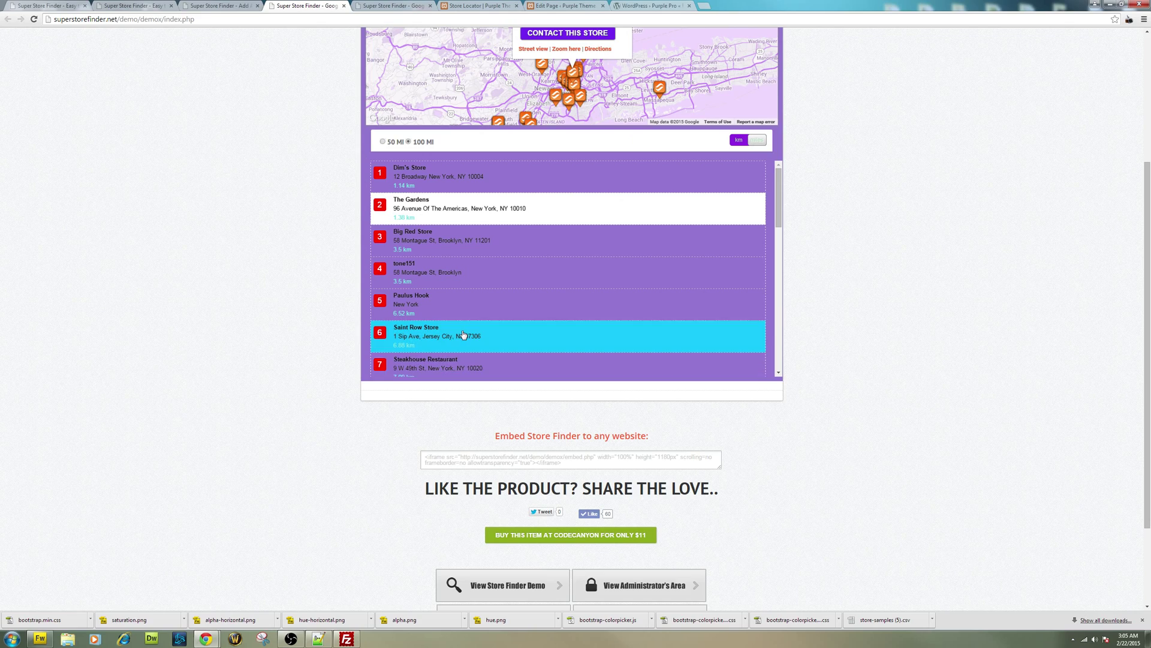
{"action": "left_click", "coordinate": [480, 180]}
{"action": "scroll", "coordinate": [324, 211], "scroll_direction": "up", "scroll_amount": 3}
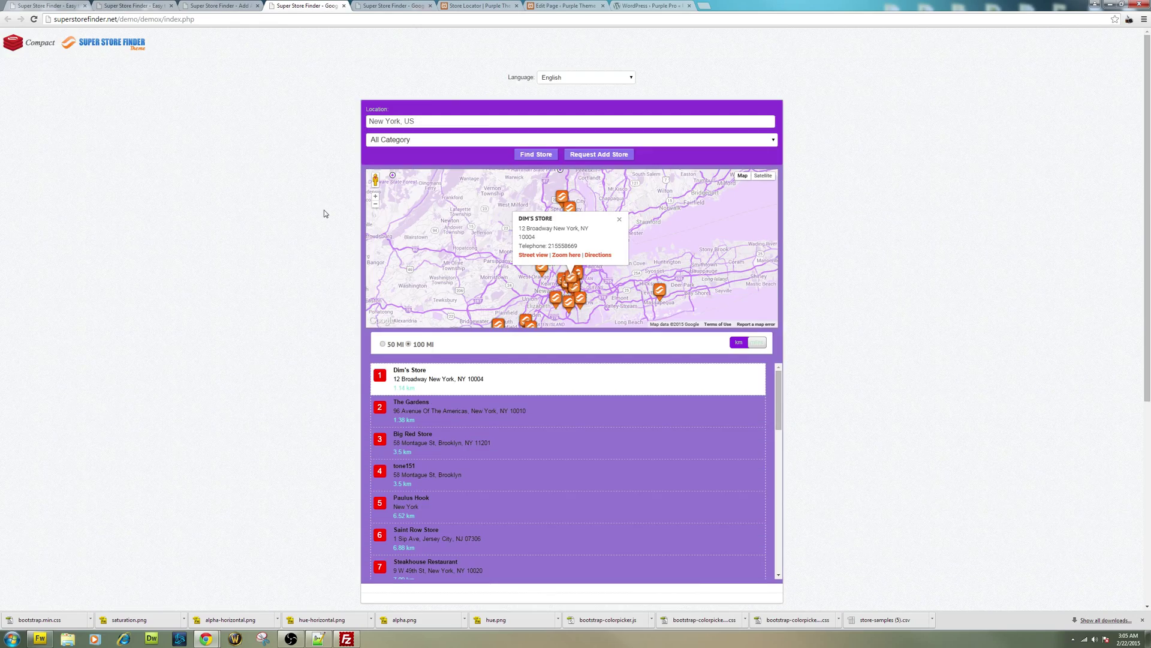
Review the restyled store finder page down to its website embed code.
{"action": "scroll", "coordinate": [329, 213], "scroll_direction": "down", "scroll_amount": 5}
{"action": "scroll", "coordinate": [333, 213], "scroll_direction": "up", "scroll_amount": 5}
{"action": "scroll", "coordinate": [344, 230], "scroll_direction": "down", "scroll_amount": 3}
{"action": "scroll", "coordinate": [351, 238], "scroll_direction": "down", "scroll_amount": 3}
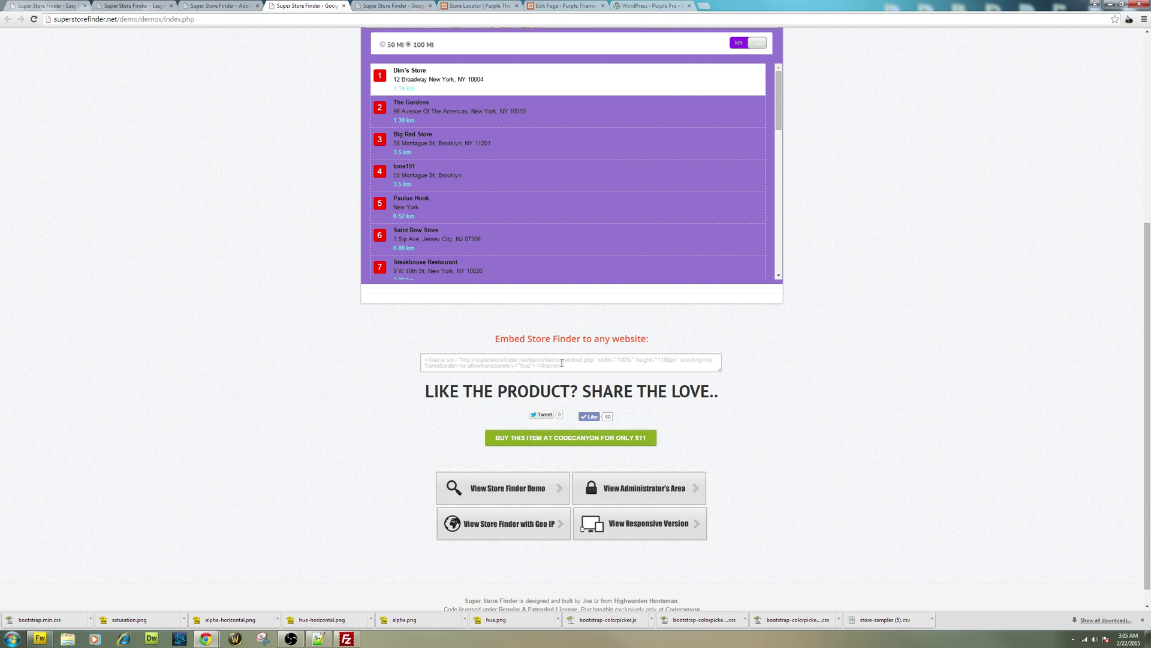
Copy the store finder's website embed code and paste it into the HTML content of the WordPress Store Locator page.
{"action": "left_click", "coordinate": [564, 363]}
{"action": "key", "text": "ctrl+c"}
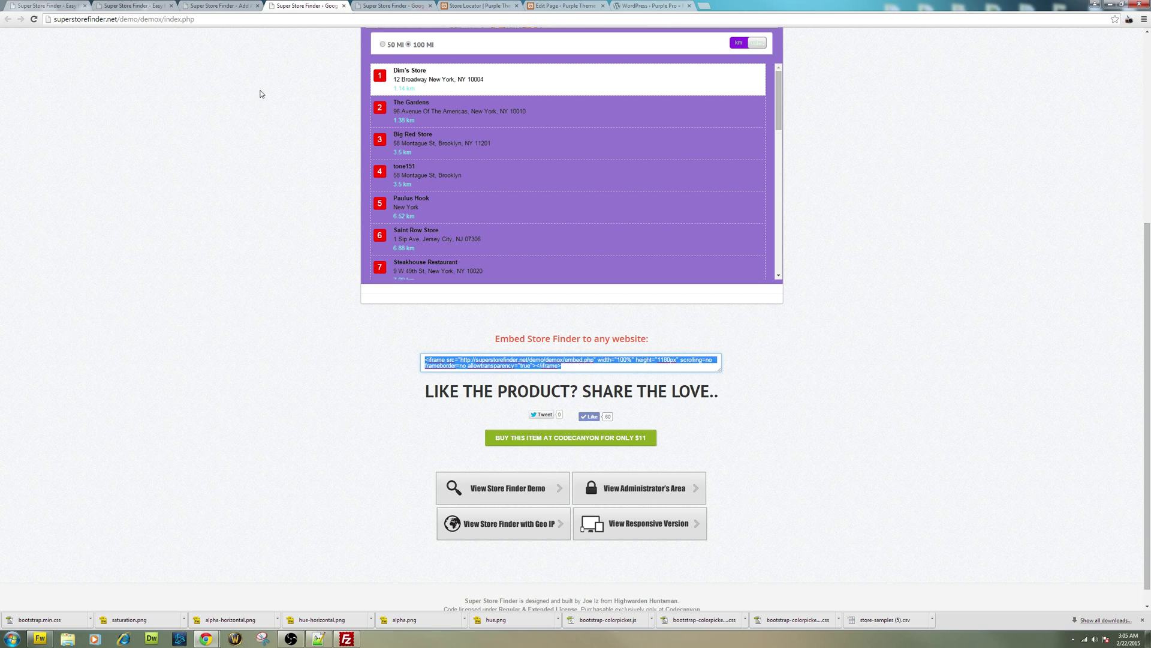
{"action": "left_click", "coordinate": [413, 5]}
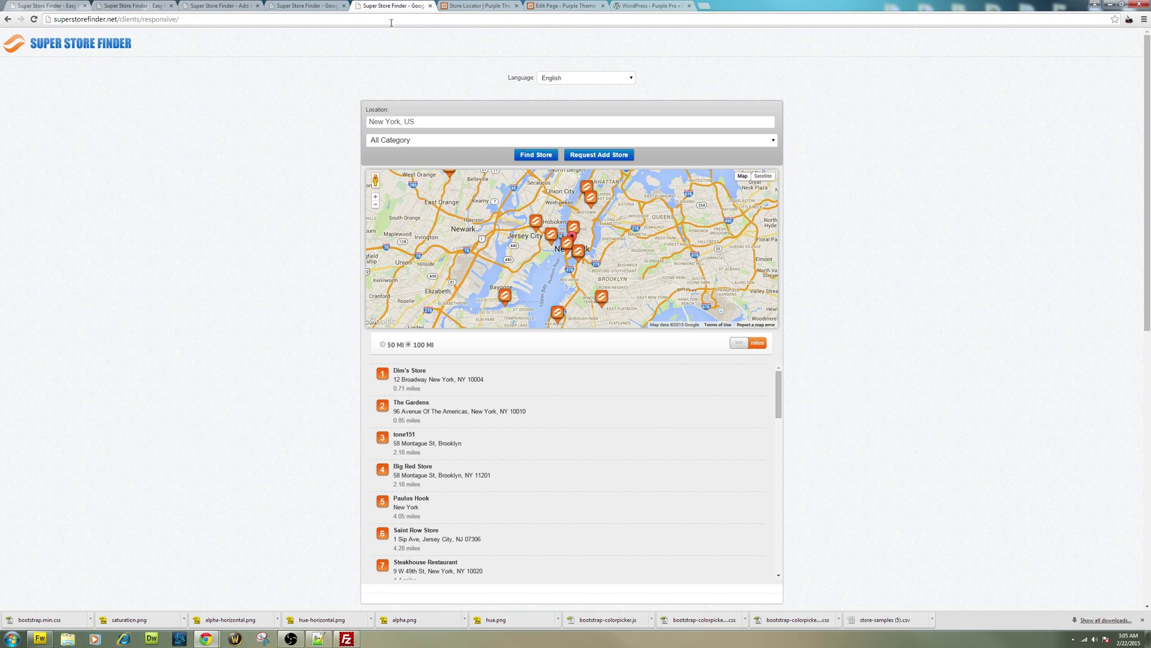
{"action": "left_click", "coordinate": [480, 5]}
{"action": "left_click", "coordinate": [556, 4]}
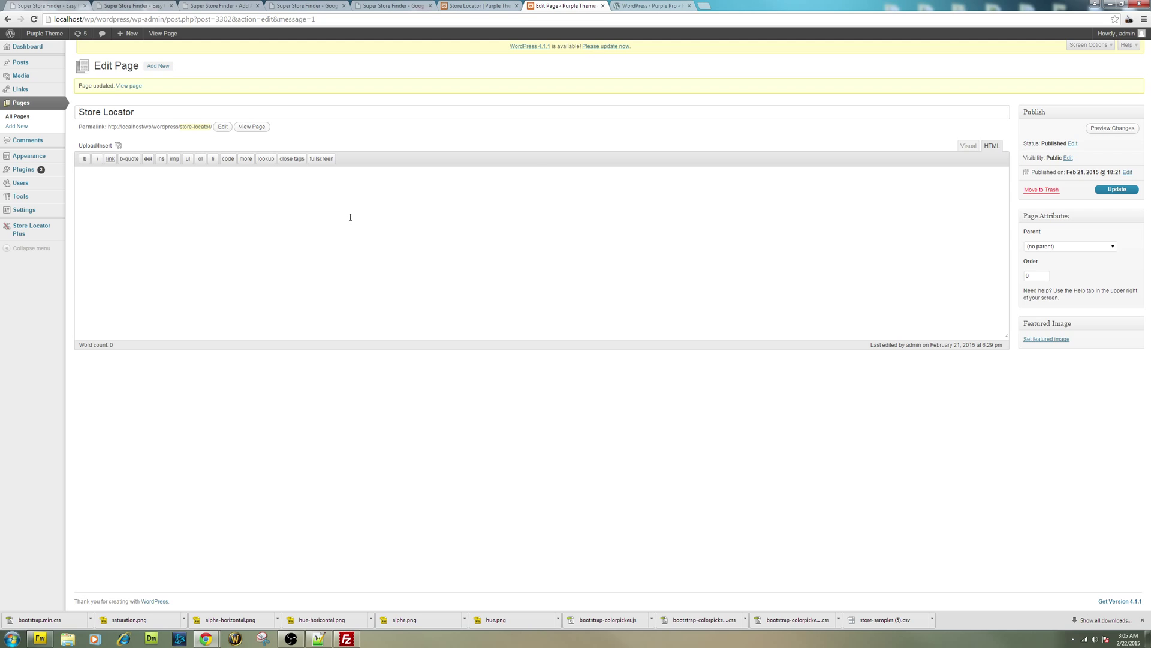
{"action": "key", "text": "ctrl+v"}
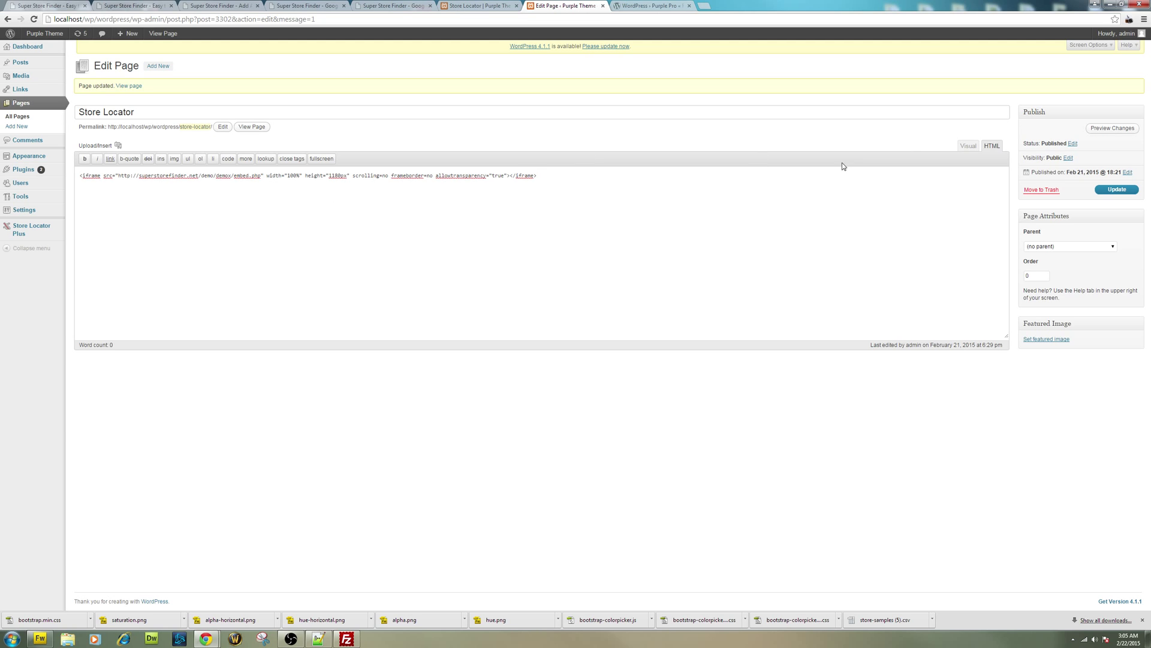
Preview the embedded iframe in the visual editor, return to the HTML view, and update the Store Locator page.
{"action": "left_click", "coordinate": [991, 147]}
{"action": "left_click", "coordinate": [968, 146]}
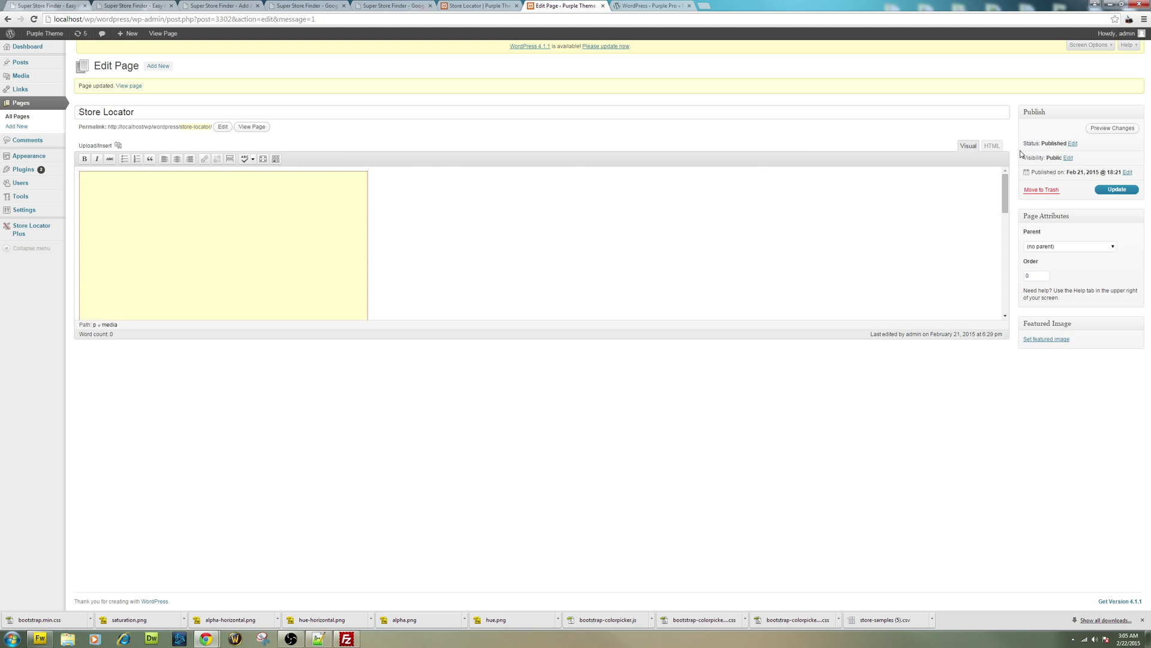
{"action": "left_click", "coordinate": [993, 147]}
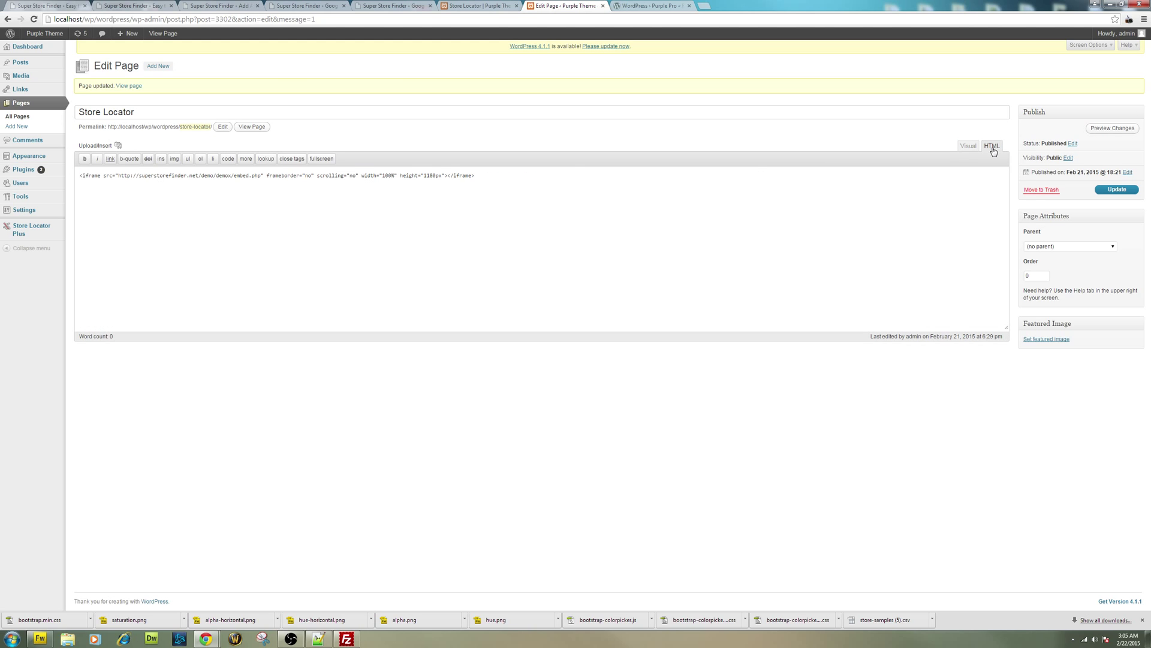
{"action": "left_click", "coordinate": [1107, 189]}
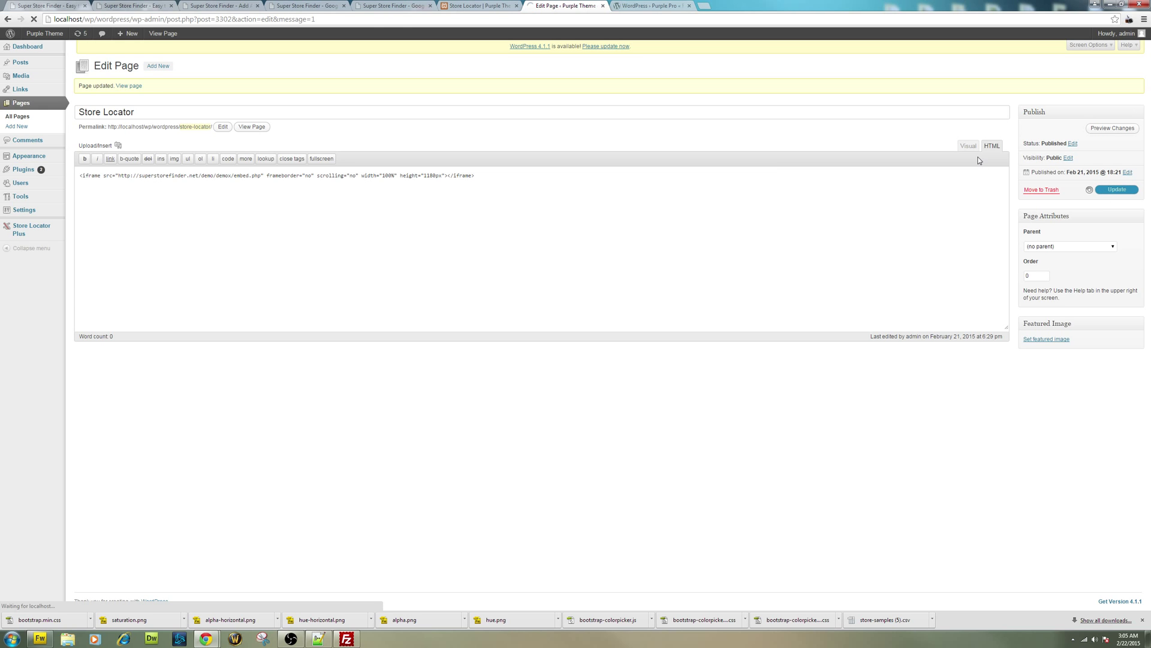
Reload the published Store Locator page and select The Gardens and Dim's Store to check the embedded finder.
{"action": "left_click", "coordinate": [491, 6]}
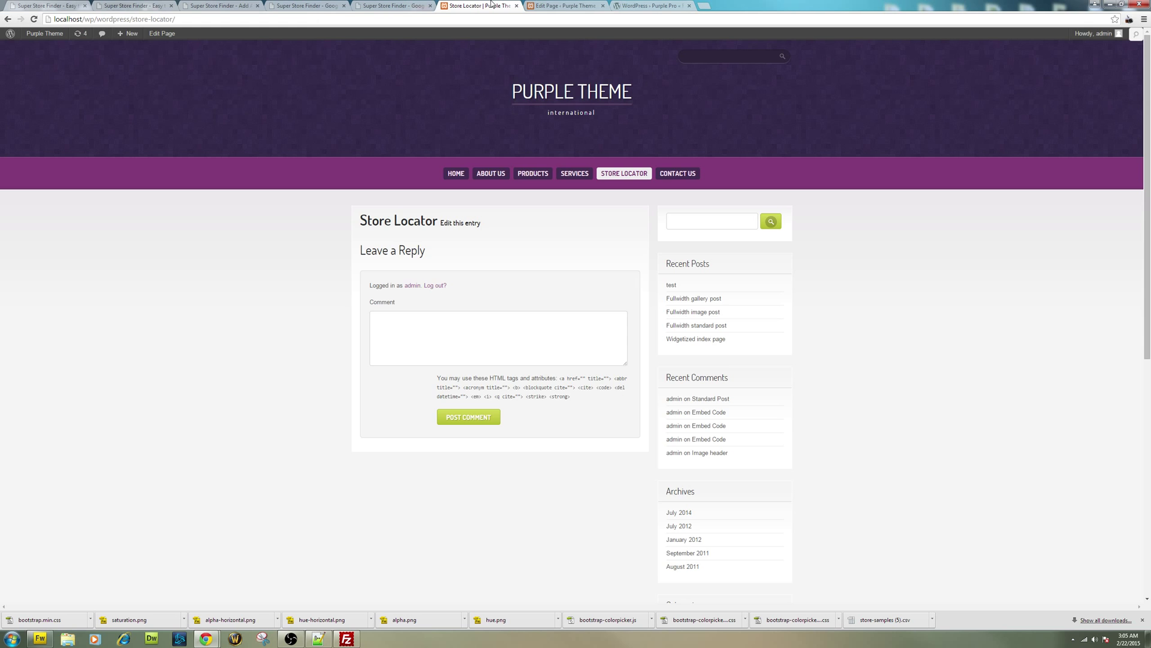
{"action": "left_click", "coordinate": [33, 19]}
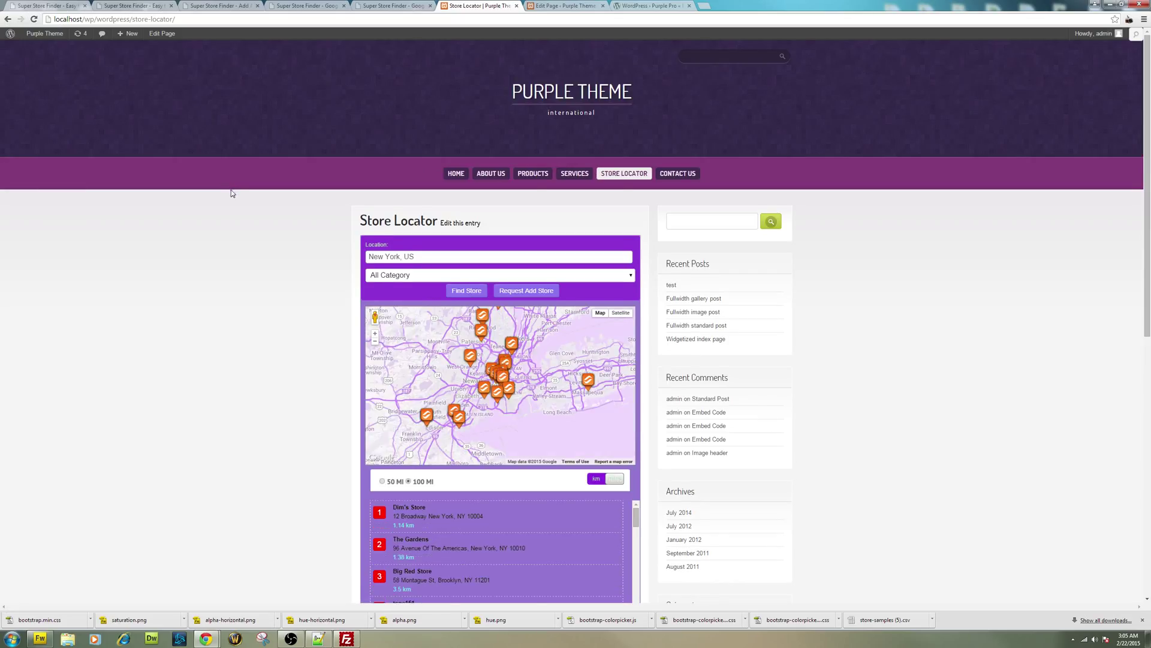
{"action": "scroll", "coordinate": [231, 191], "scroll_direction": "down", "scroll_amount": 3}
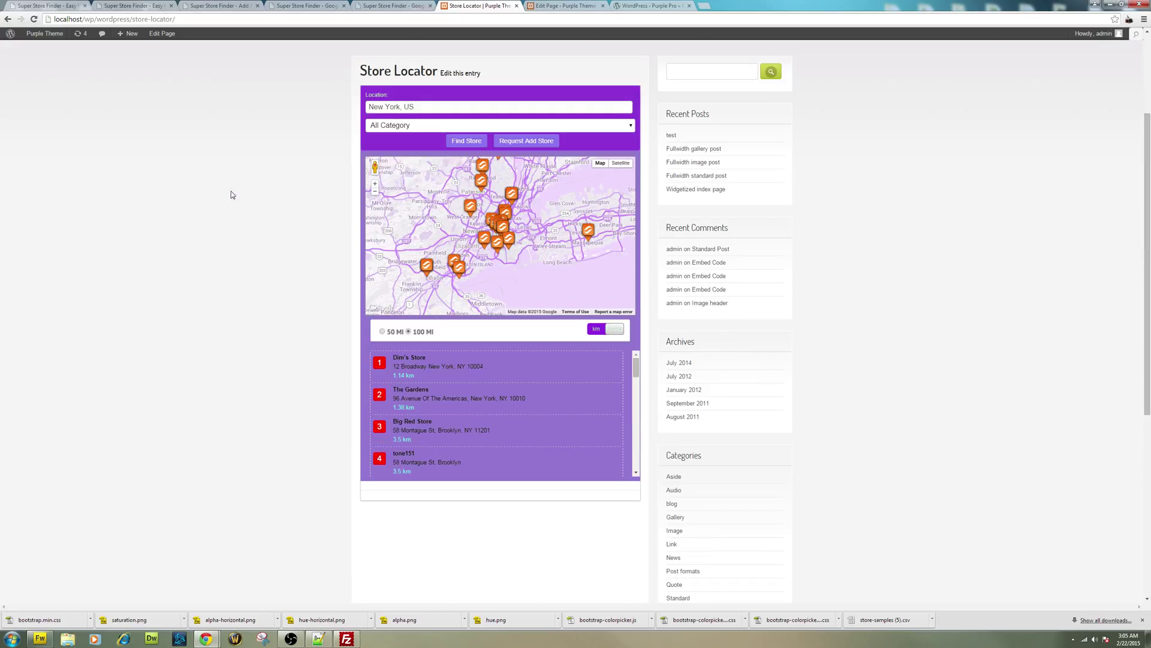
{"action": "left_click", "coordinate": [493, 401]}
{"action": "scroll", "coordinate": [291, 333], "scroll_direction": "up", "scroll_amount": 3}
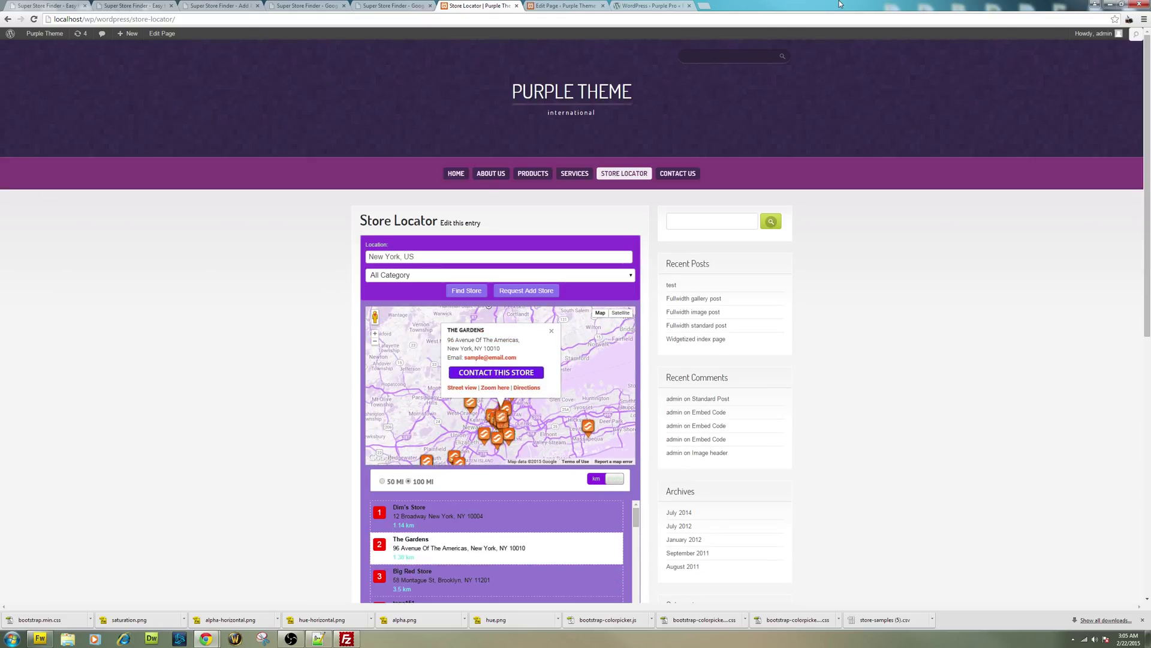
{"action": "left_click", "coordinate": [509, 517]}
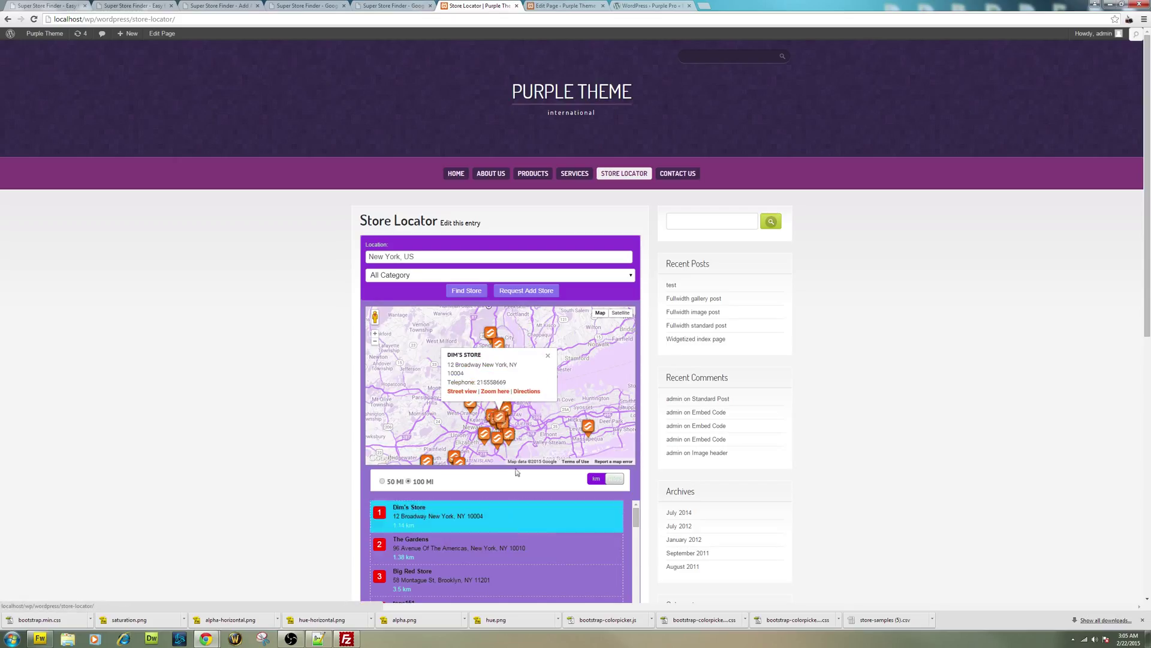
Zoom the embedded map to Dim's Store, open its street view, and move forward along the street.
{"action": "left_click", "coordinate": [496, 391]}
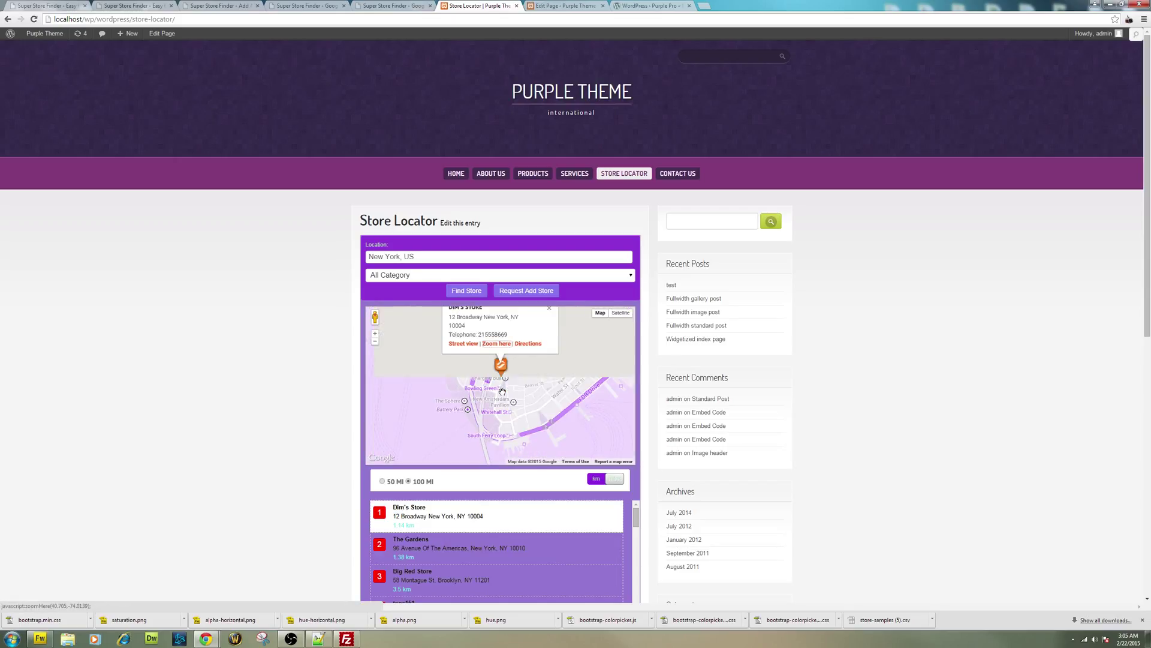
{"action": "left_click", "coordinate": [466, 344]}
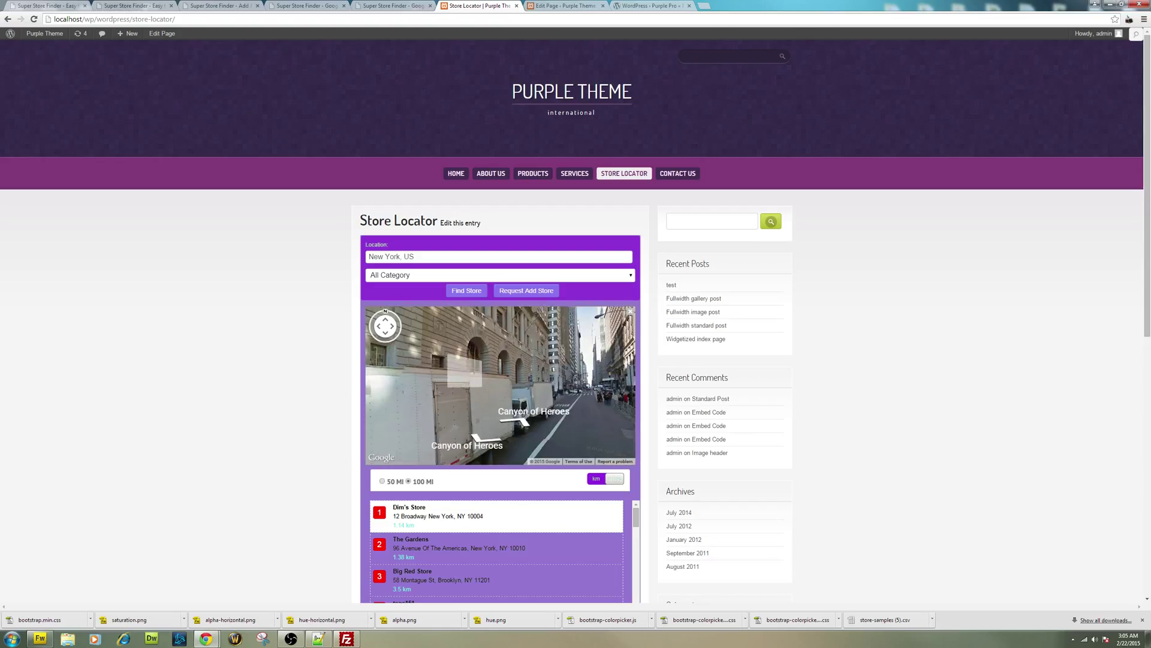
{"action": "left_click", "coordinate": [465, 370]}
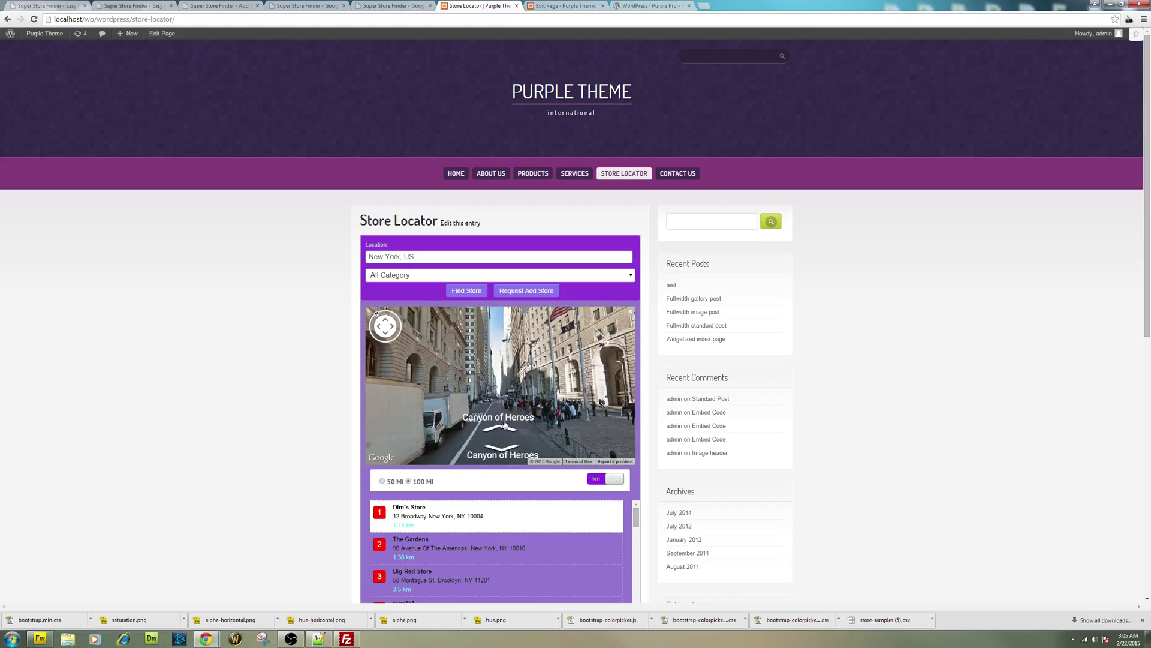
{"action": "left_click", "coordinate": [504, 427]}
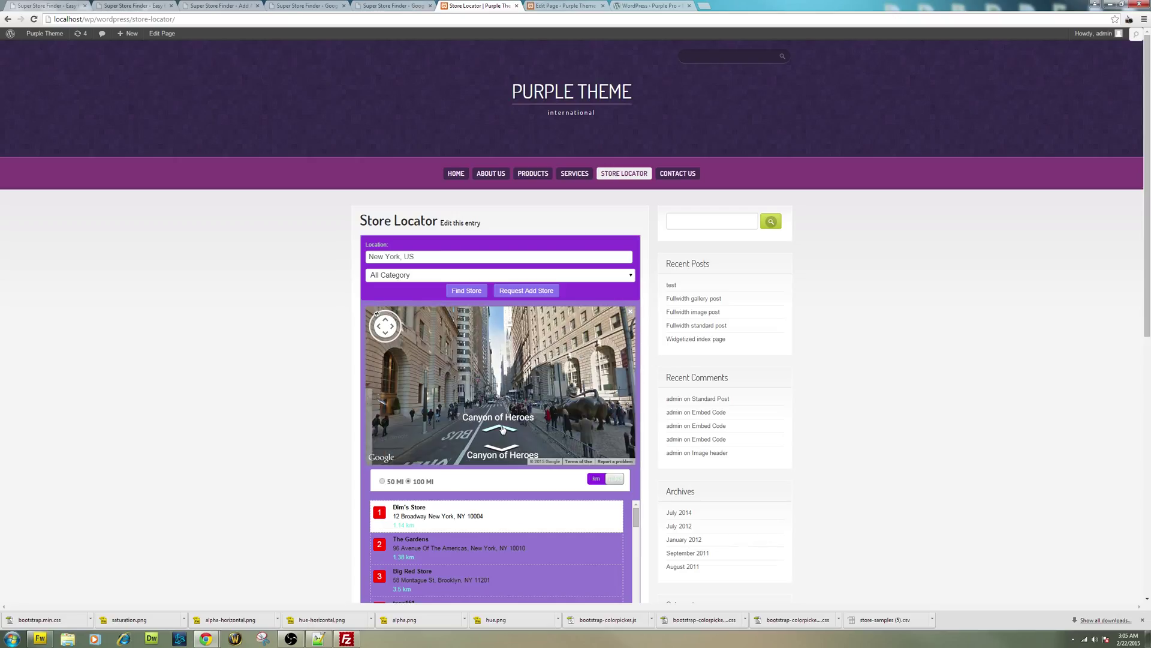
{"action": "left_click", "coordinate": [502, 429]}
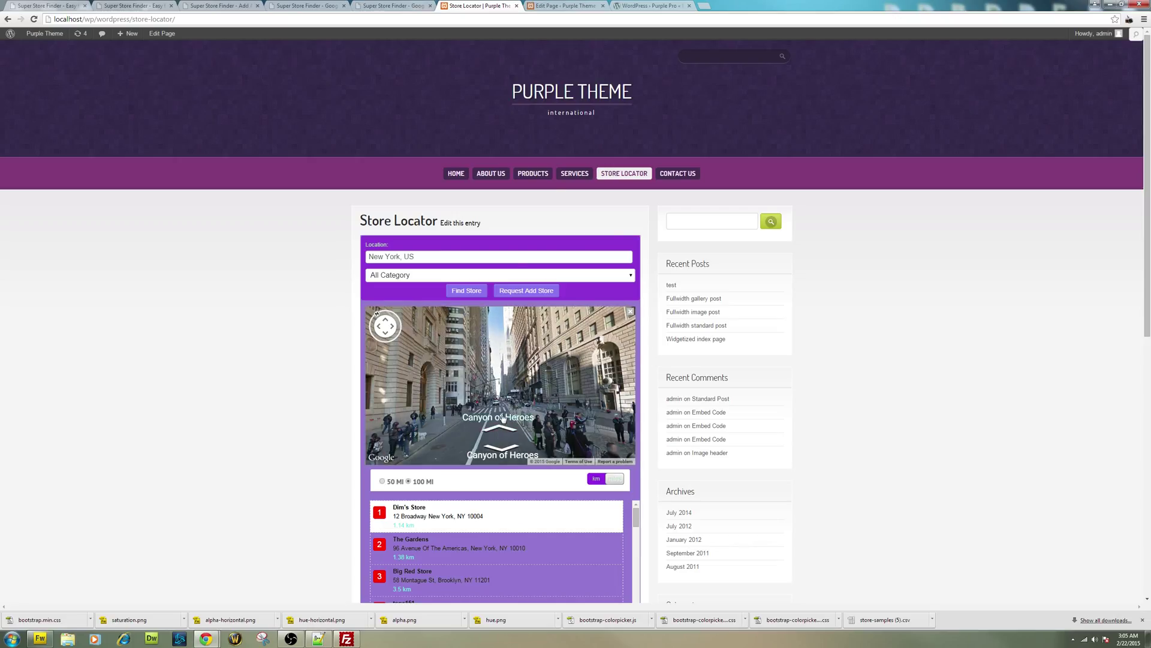
Reopen the store finder's admin settings and review the general and style settings.
{"action": "left_click", "coordinate": [383, 5]}
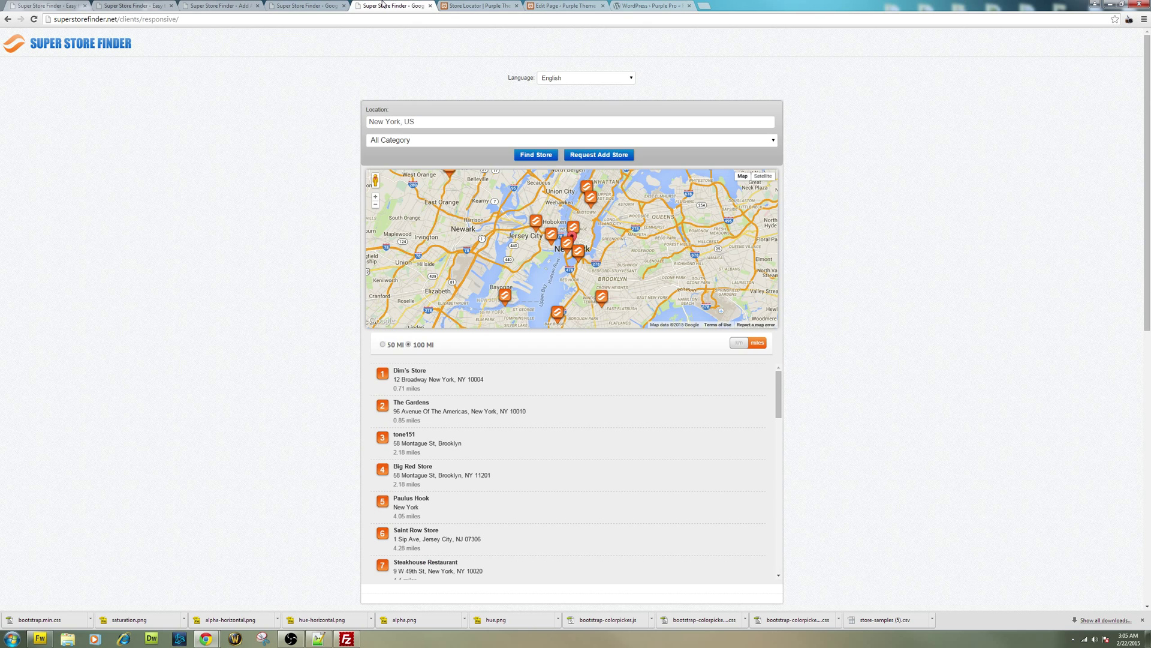
{"action": "left_click", "coordinate": [303, 5]}
{"action": "left_click", "coordinate": [219, 5]}
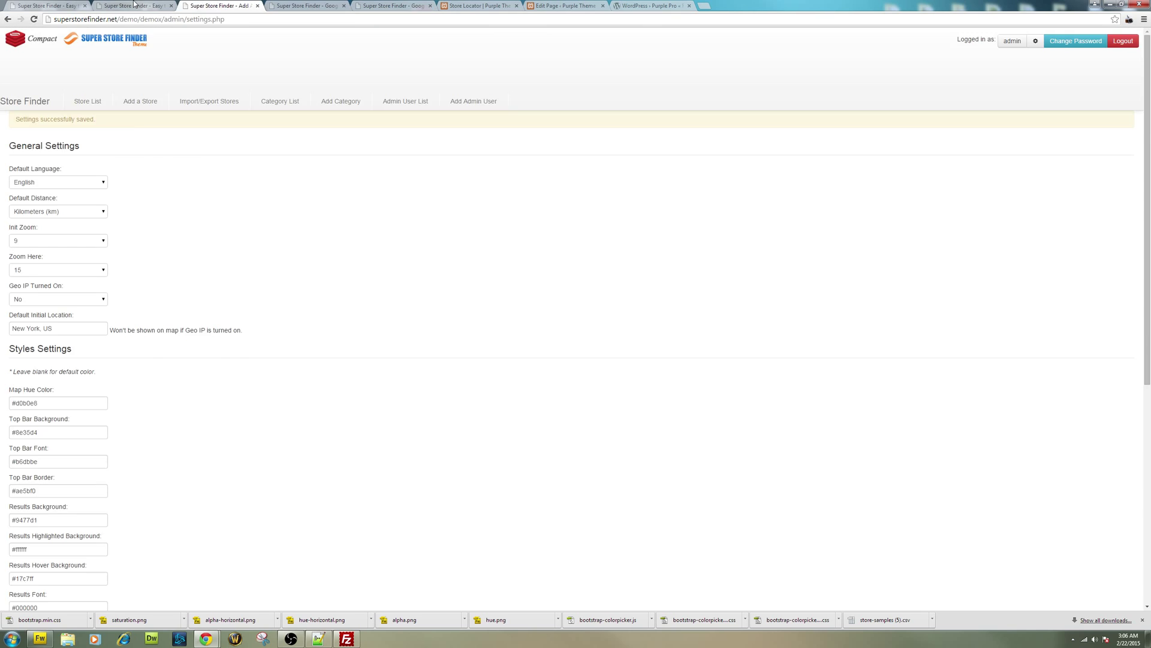
{"action": "left_click", "coordinate": [135, 6]}
{"action": "left_click", "coordinate": [219, 5]}
{"action": "left_click", "coordinate": [1036, 41]}
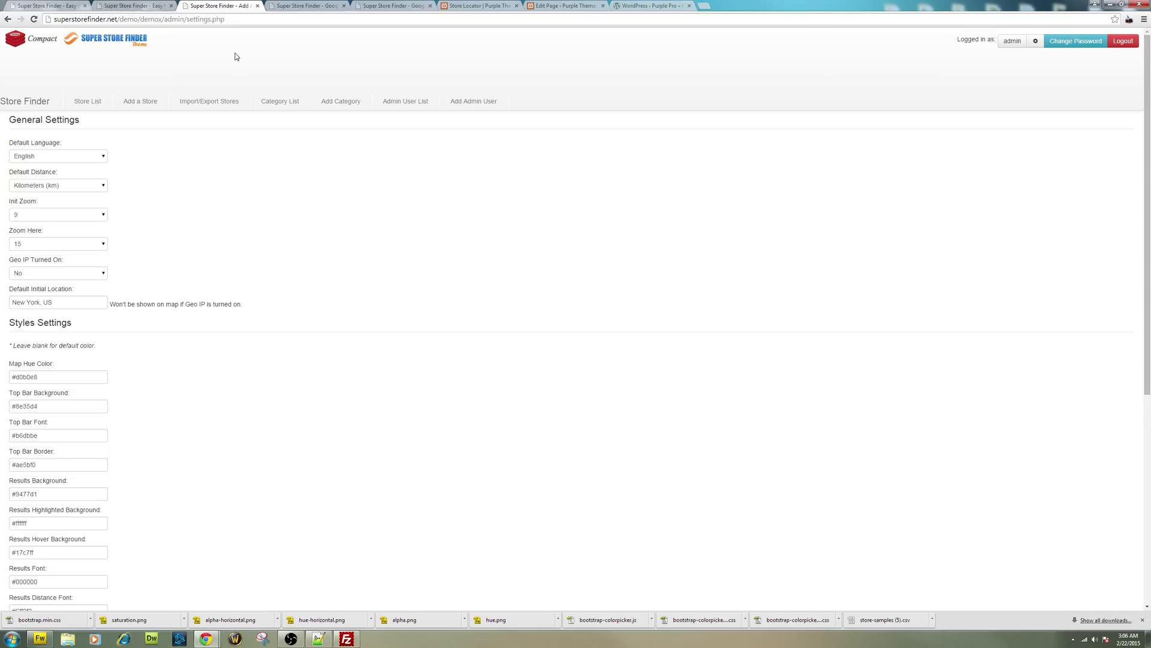
{"action": "scroll", "coordinate": [330, 82], "scroll_direction": "down", "scroll_amount": 5}
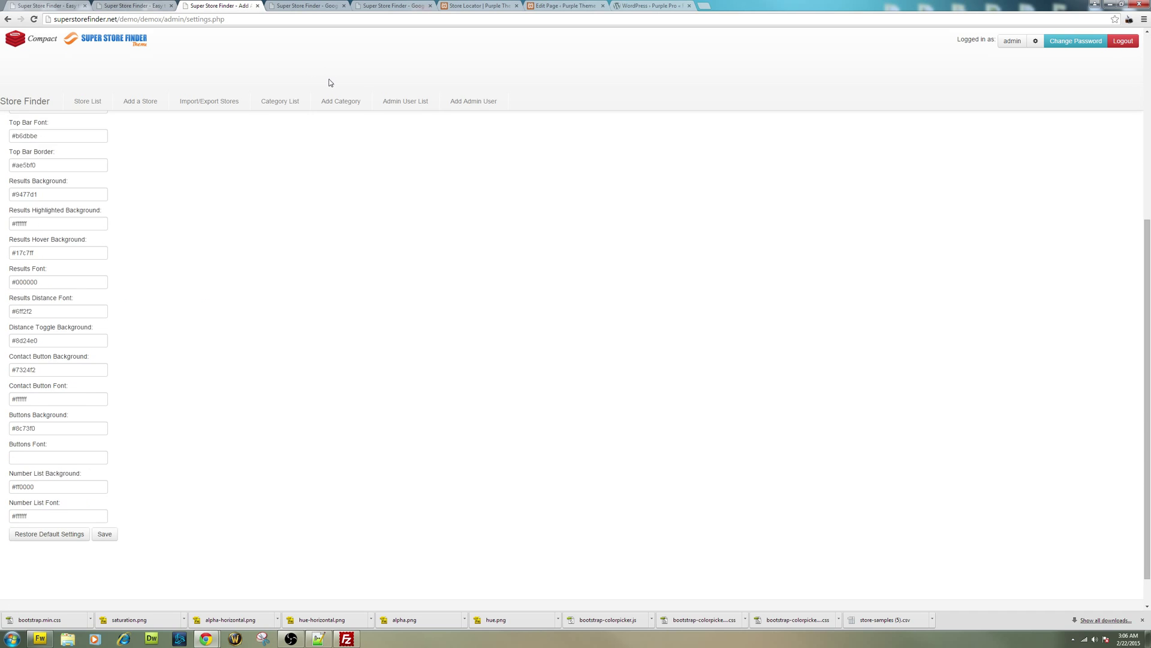
{"action": "scroll", "coordinate": [376, 135], "scroll_direction": "up", "scroll_amount": 3}
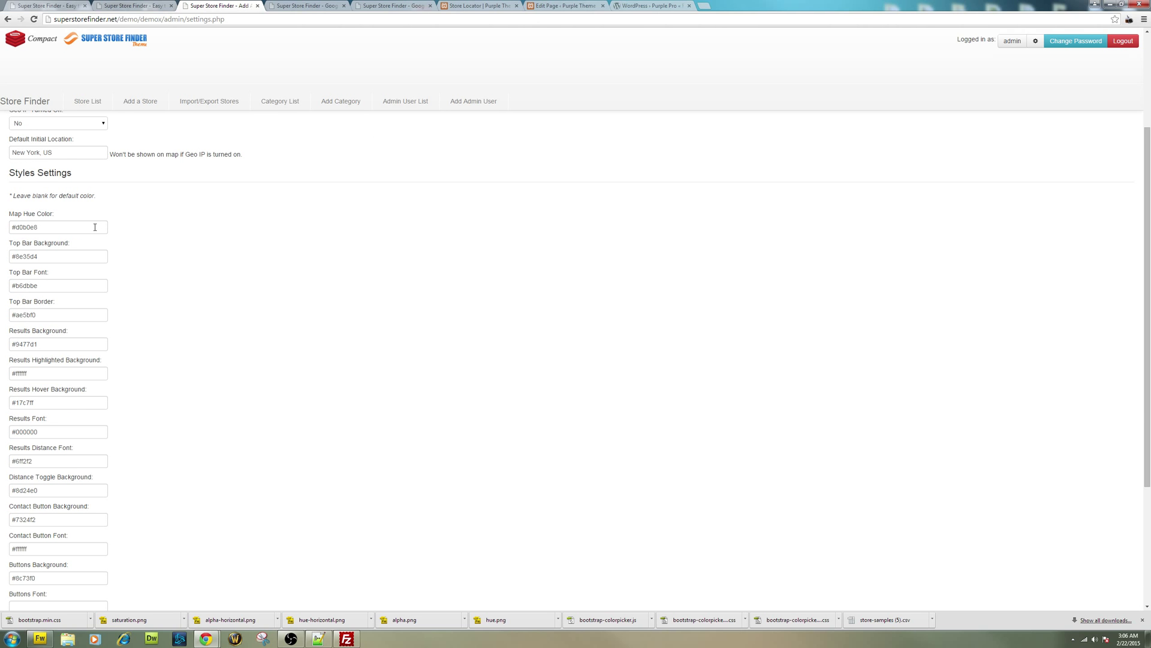
{"action": "scroll", "coordinate": [95, 227], "scroll_direction": "down", "scroll_amount": 3}
{"action": "scroll", "coordinate": [118, 249], "scroll_direction": "up", "scroll_amount": 5}
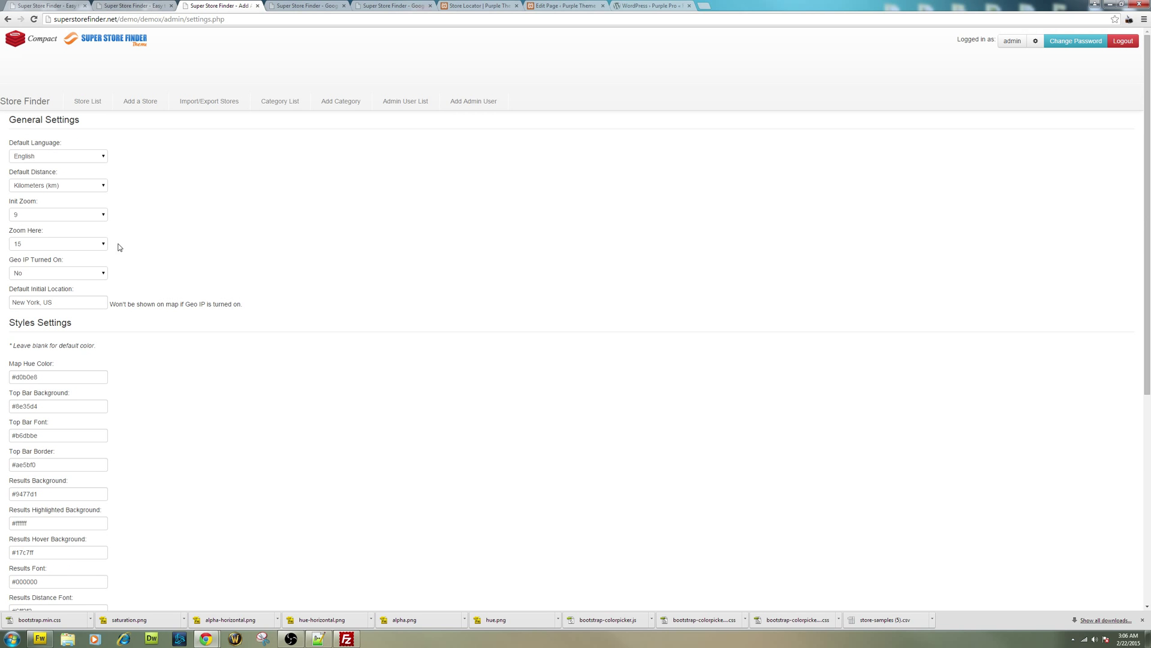
Review the user guide's Styles Settings diagram linking each color field to its part of the store finder.
{"action": "left_click", "coordinate": [138, 5]}
{"action": "scroll", "coordinate": [382, 191], "scroll_direction": "down", "scroll_amount": 3}
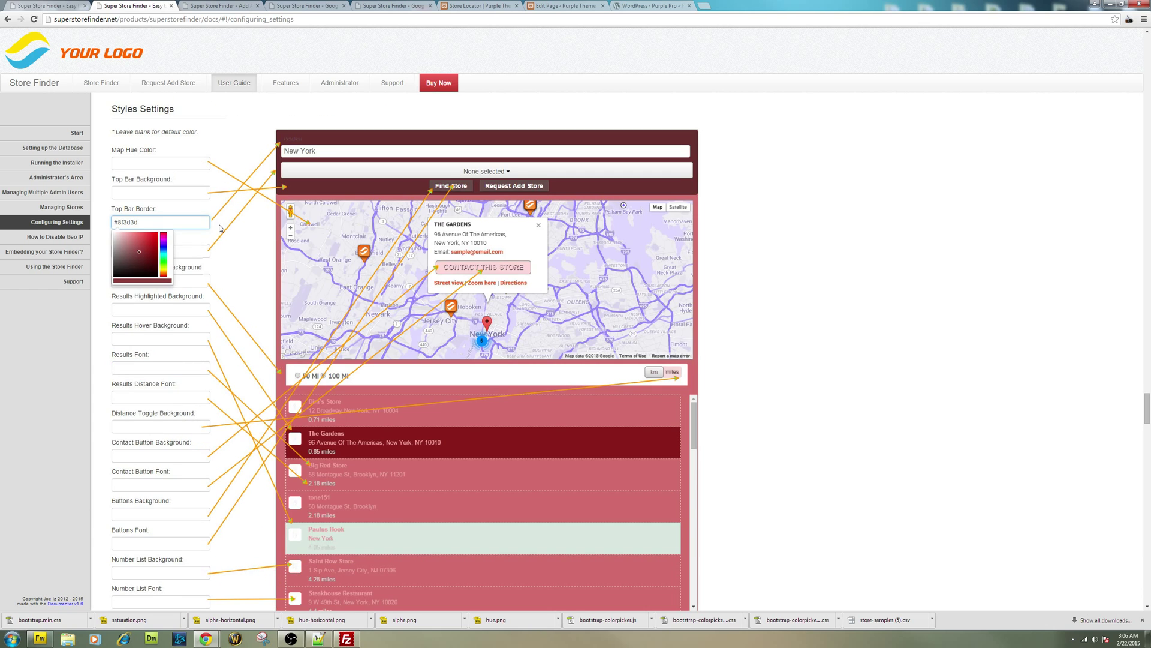
{"action": "scroll", "coordinate": [312, 262], "scroll_direction": "down", "scroll_amount": 3}
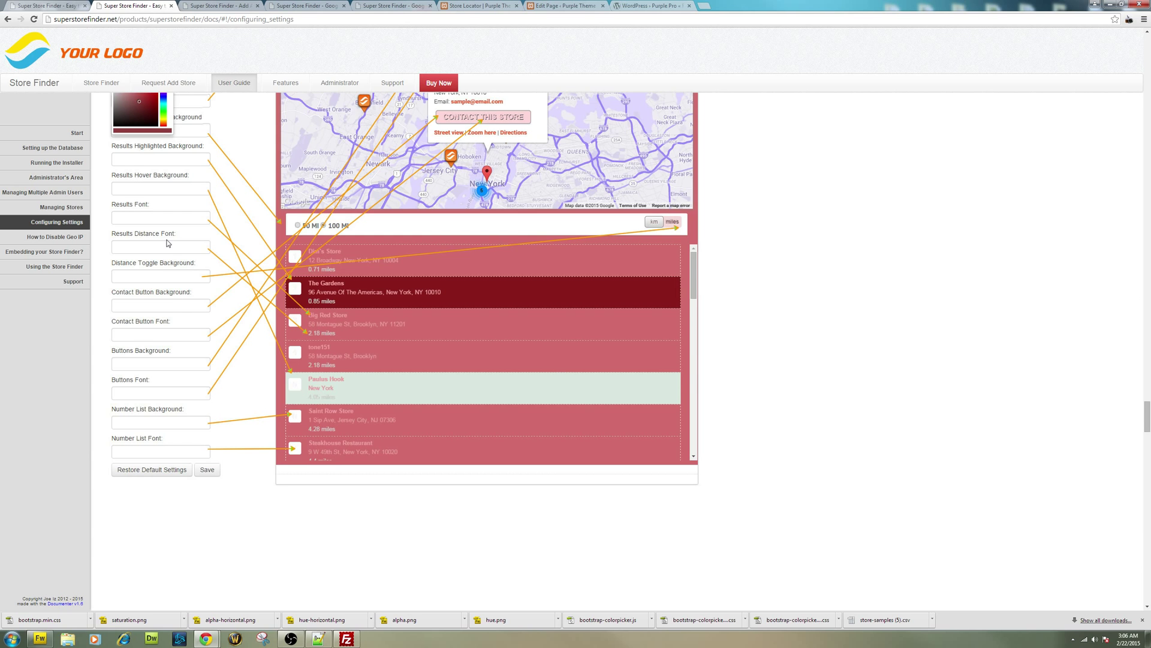
{"action": "scroll", "coordinate": [213, 245], "scroll_direction": "up", "scroll_amount": 3}
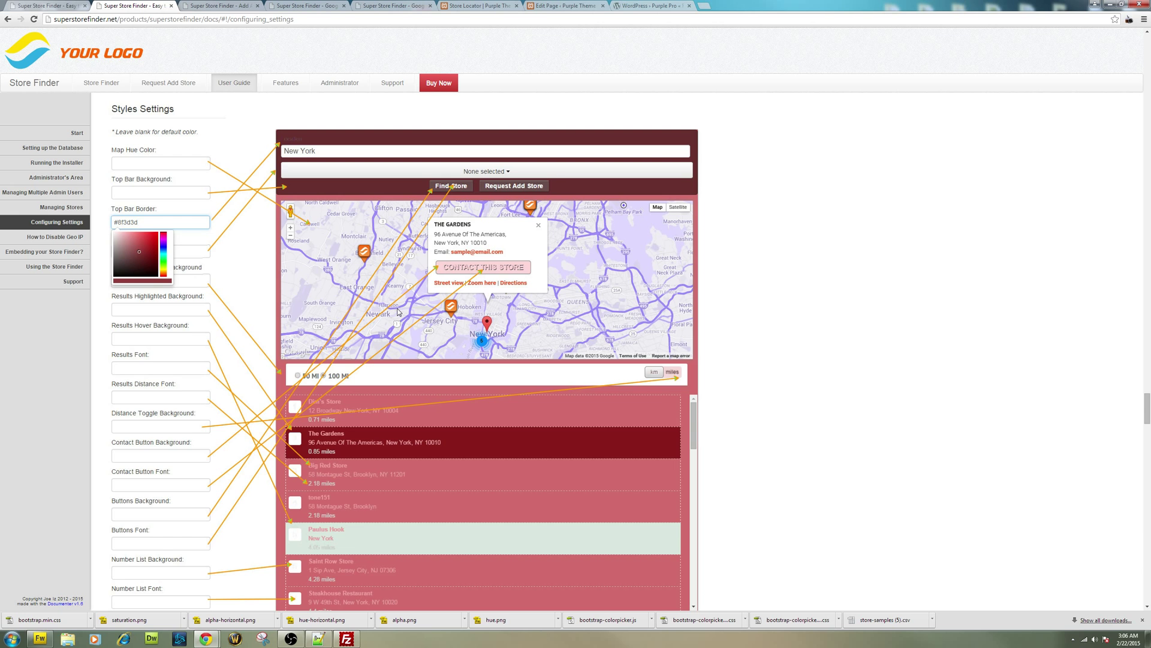
Return to the store finder demo page and load the alternative demo at superstorefinder.net/demo/demoxx/.
{"action": "left_click", "coordinate": [223, 4]}
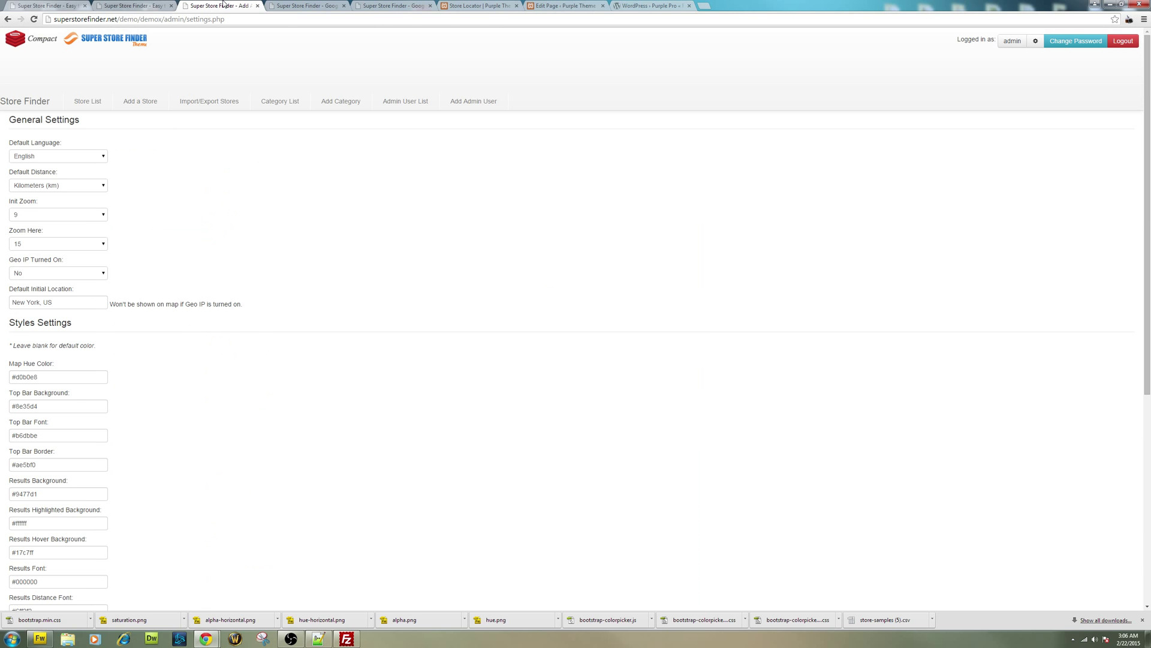
{"action": "left_click", "coordinate": [288, 5]}
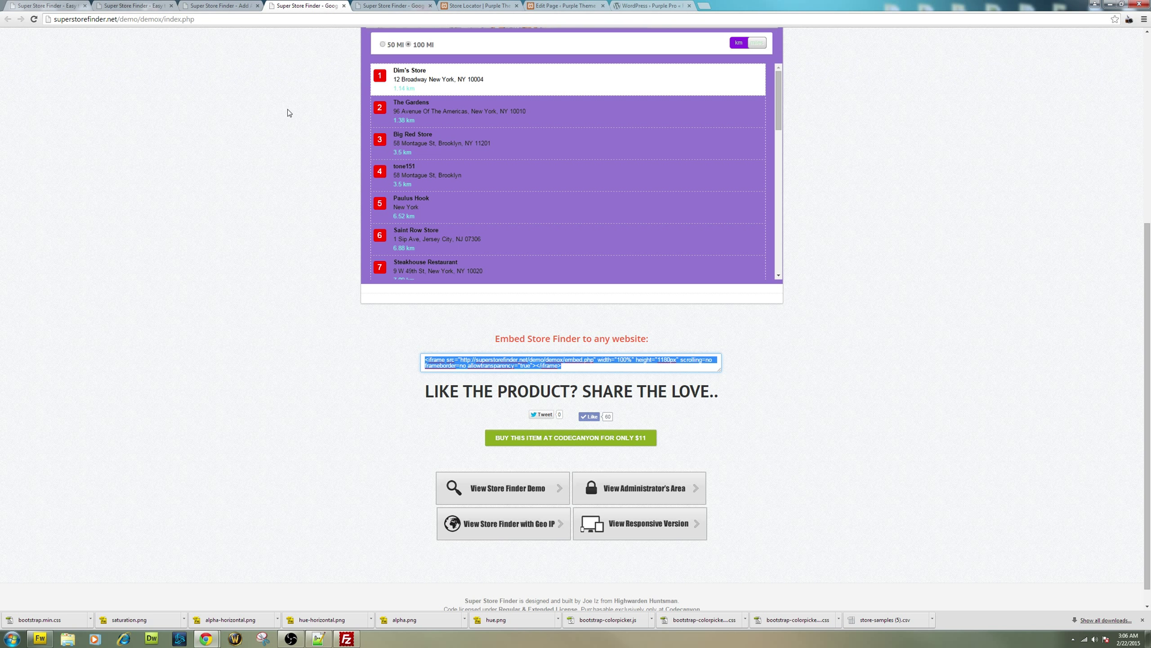
{"action": "scroll", "coordinate": [288, 112], "scroll_direction": "up", "scroll_amount": 5}
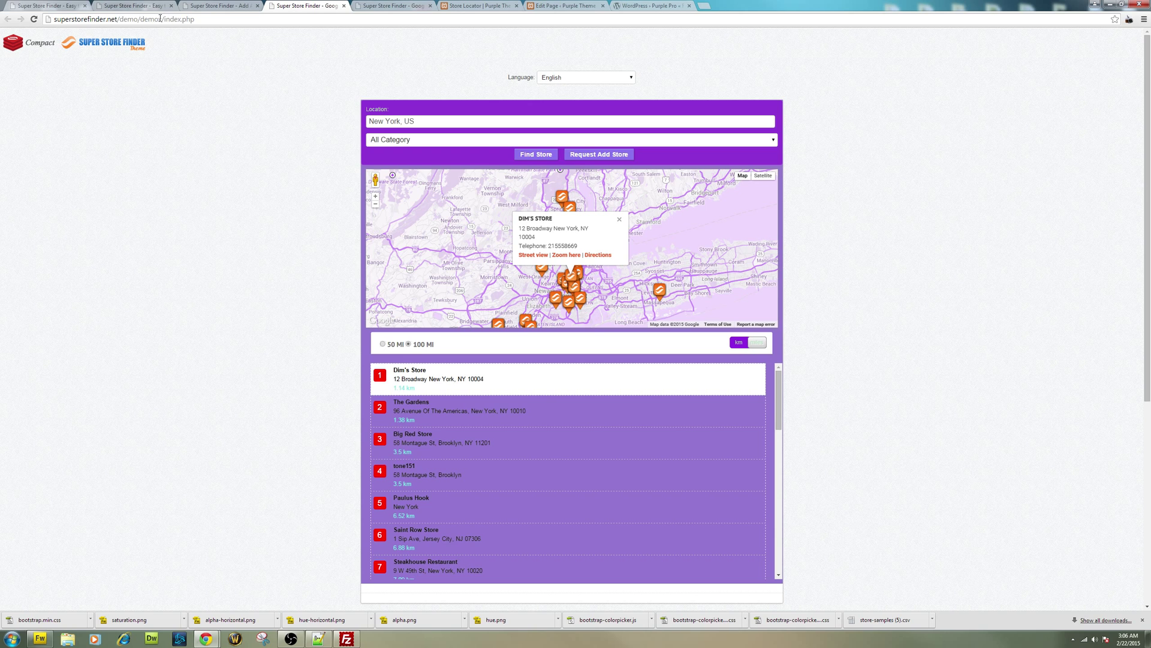
{"action": "left_click_drag", "start_coordinate": [161, 18], "coordinate": [194, 19]}
{"action": "key", "text": "BackSpace"}
{"action": "key", "text": "Return"}
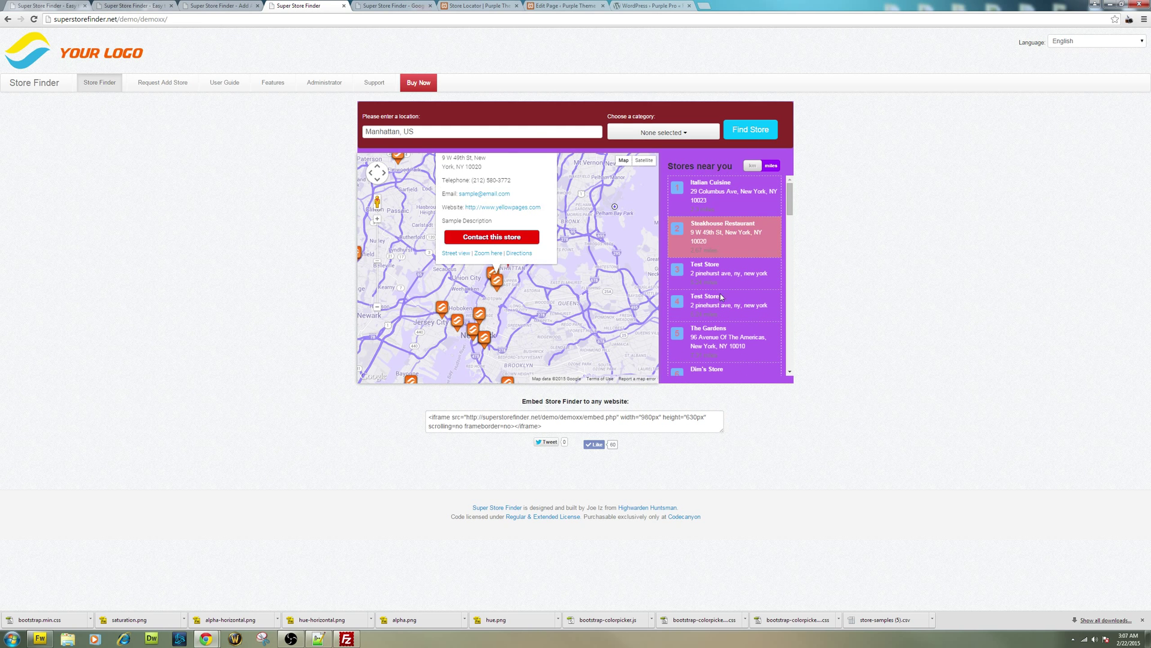
Select Test Store, The Gardens, Italian Cuisine and Steakhouse Restaurant to check the alternative demo's highlight colors and info windows.
{"action": "left_click", "coordinate": [721, 296]}
{"action": "left_click", "coordinate": [719, 337]}
{"action": "left_click", "coordinate": [732, 200]}
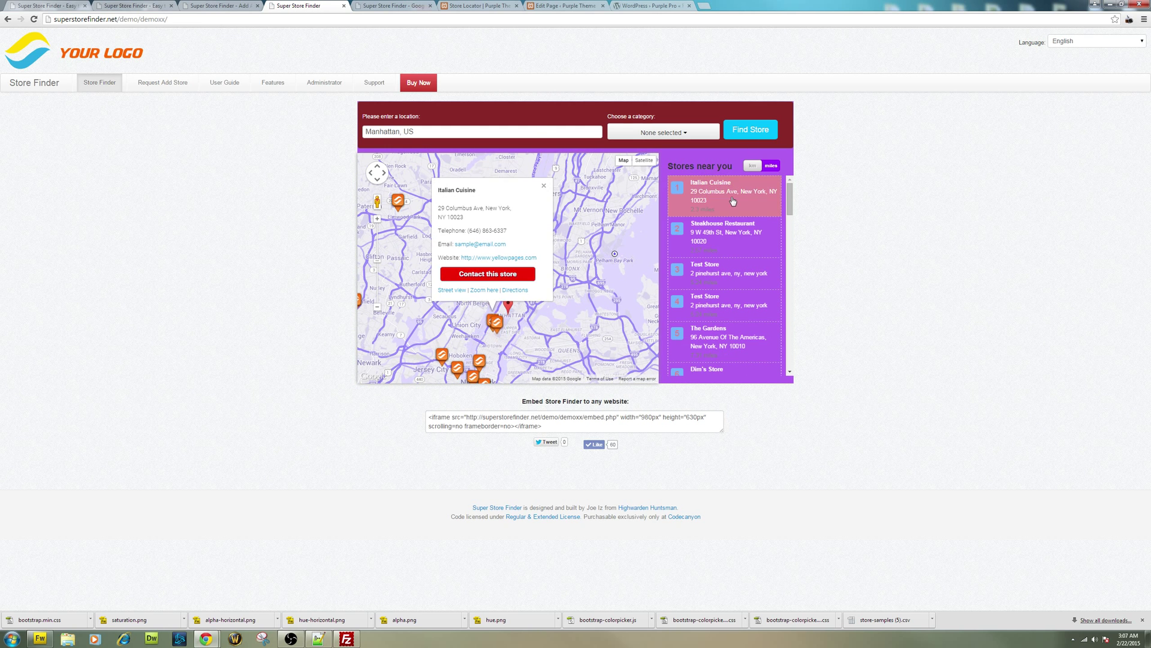
{"action": "left_click", "coordinate": [734, 237]}
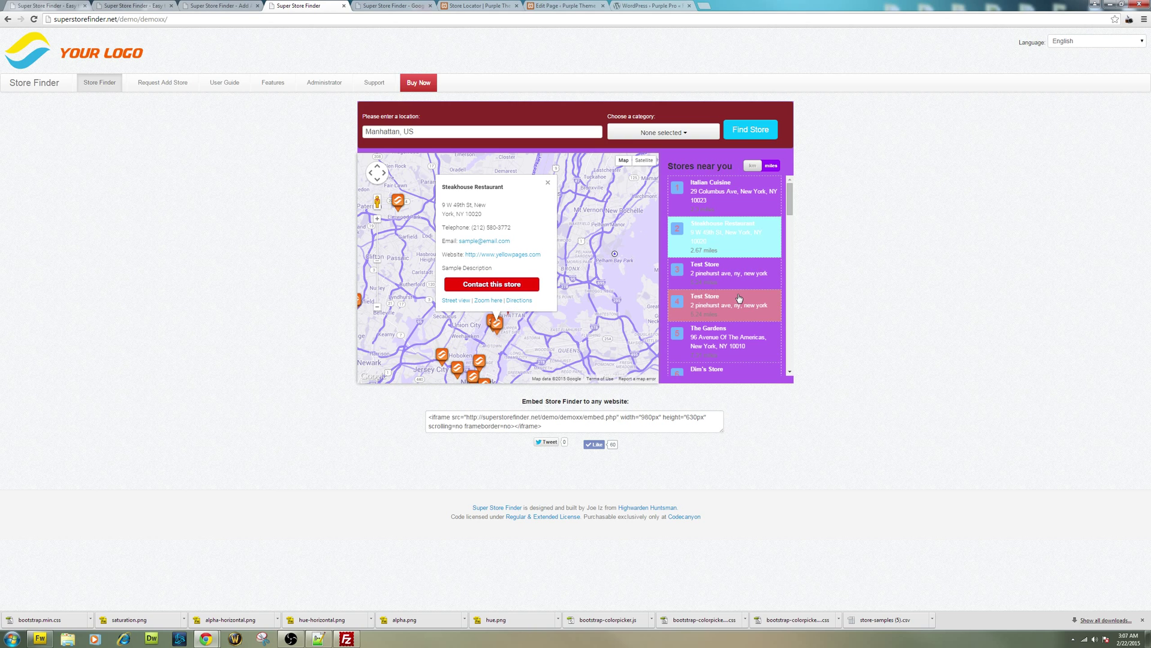